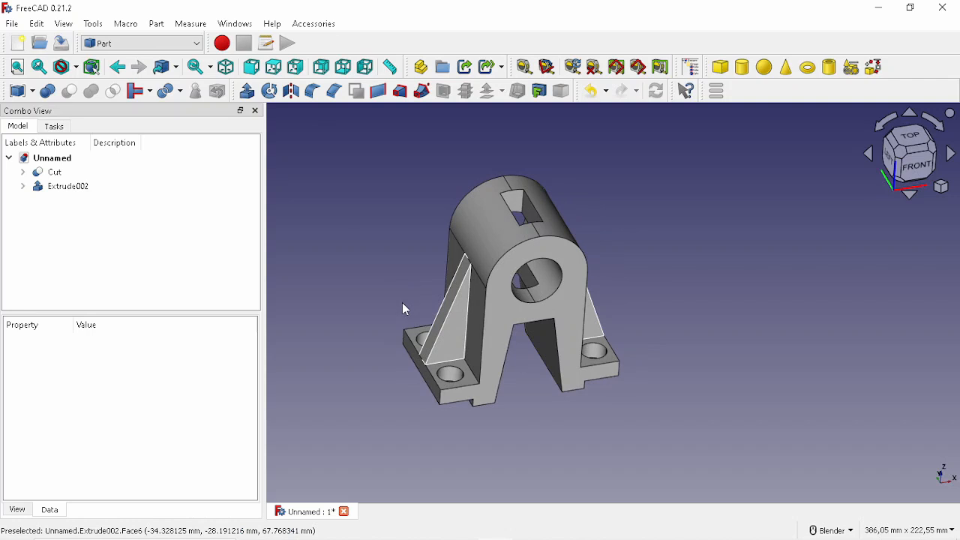
Examine the finished bearing bracket, including its side ribs, slotted foot plates, bored cylinder head and top slot, from several angles.
{"action": "scroll", "coordinate": [400, 304], "scroll_direction": "down", "scroll_amount": 2}
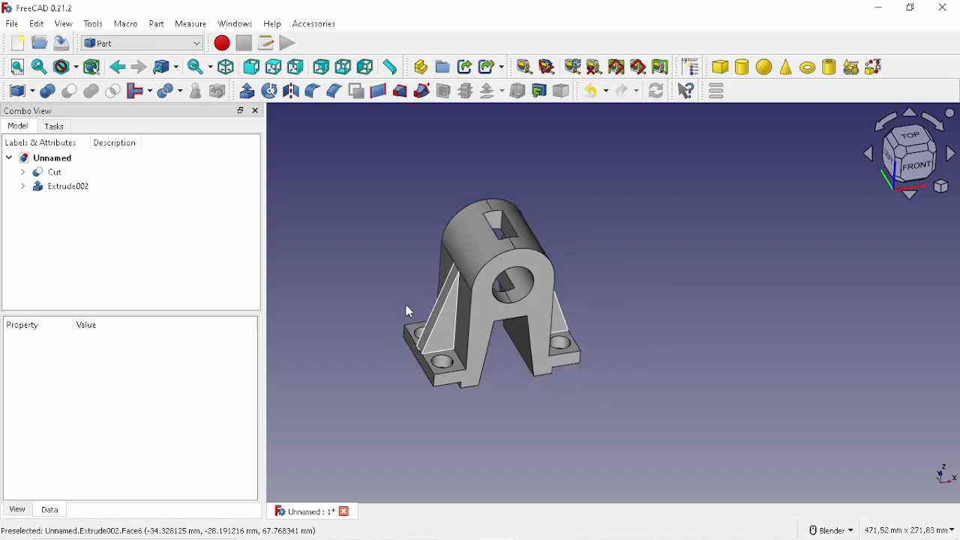
{"action": "scroll", "coordinate": [418, 332], "scroll_direction": "up", "scroll_amount": 2}
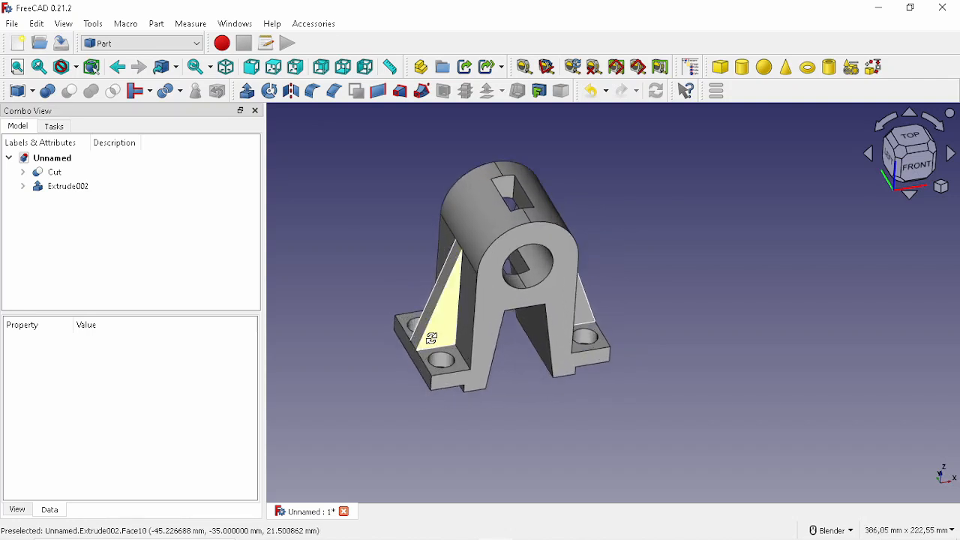
{"action": "middle_click_drag", "start_coordinate": [429, 334], "coordinate": [452, 353]}
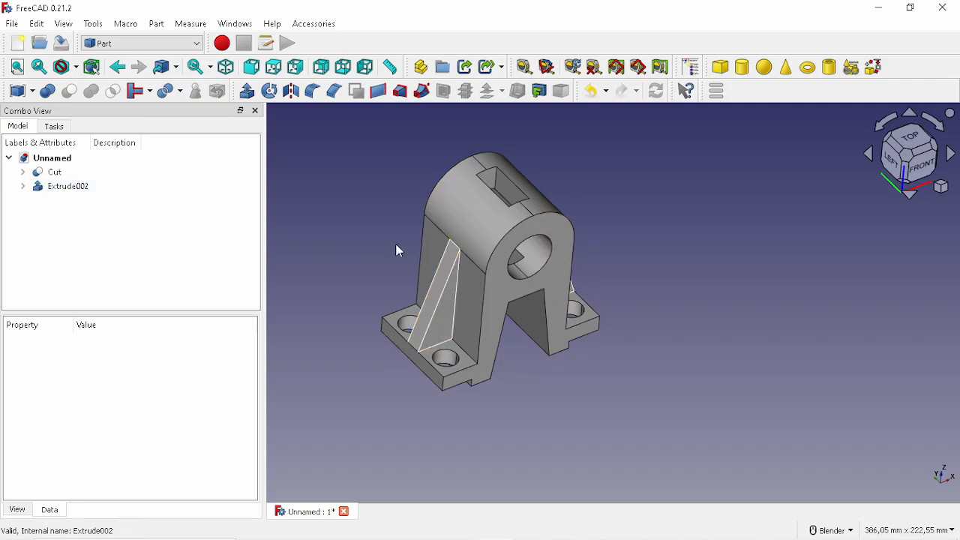
{"action": "scroll", "coordinate": [398, 249], "scroll_direction": "down", "scroll_amount": 3}
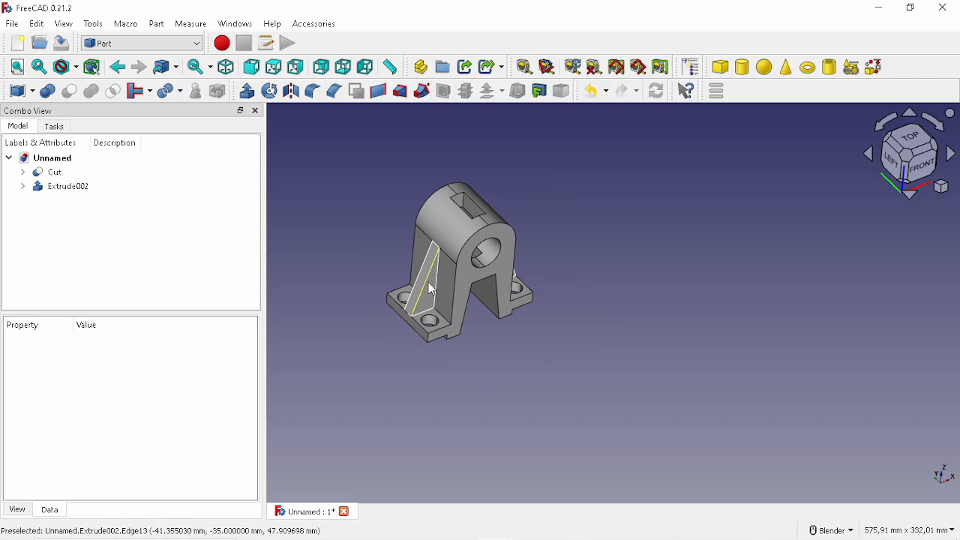
{"action": "middle_click_drag", "start_coordinate": [473, 305], "coordinate": [429, 257]}
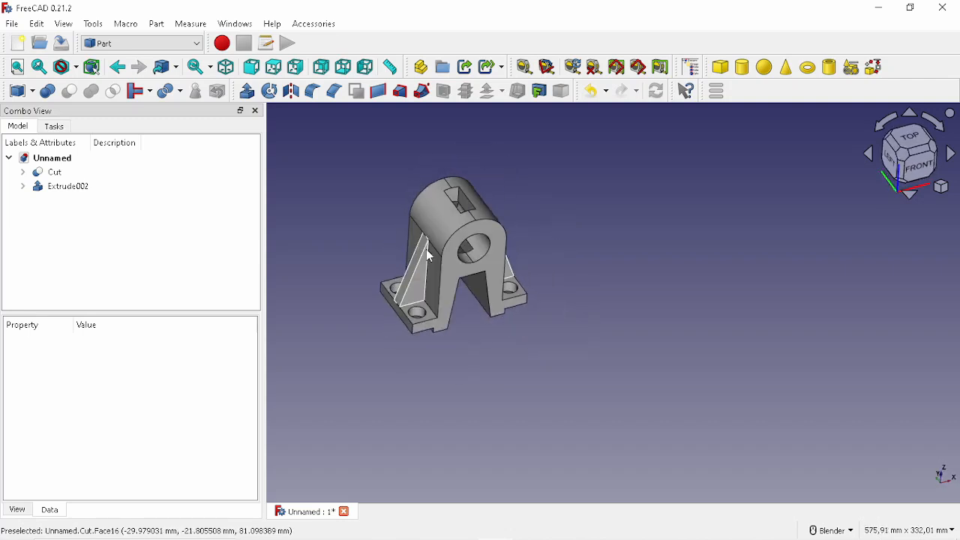
{"action": "scroll", "coordinate": [375, 247], "scroll_direction": "down", "scroll_amount": 3}
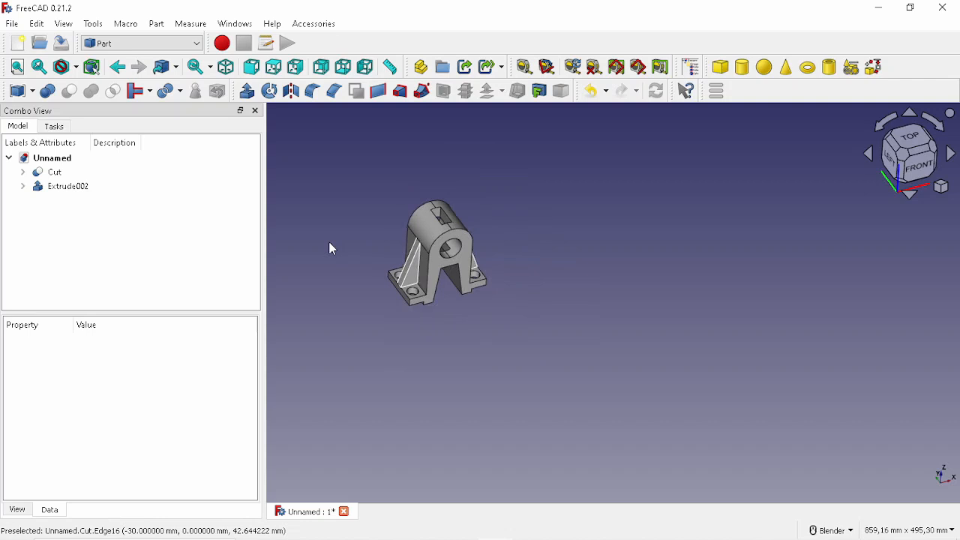
{"action": "scroll", "coordinate": [332, 248], "scroll_direction": "up", "scroll_amount": 3}
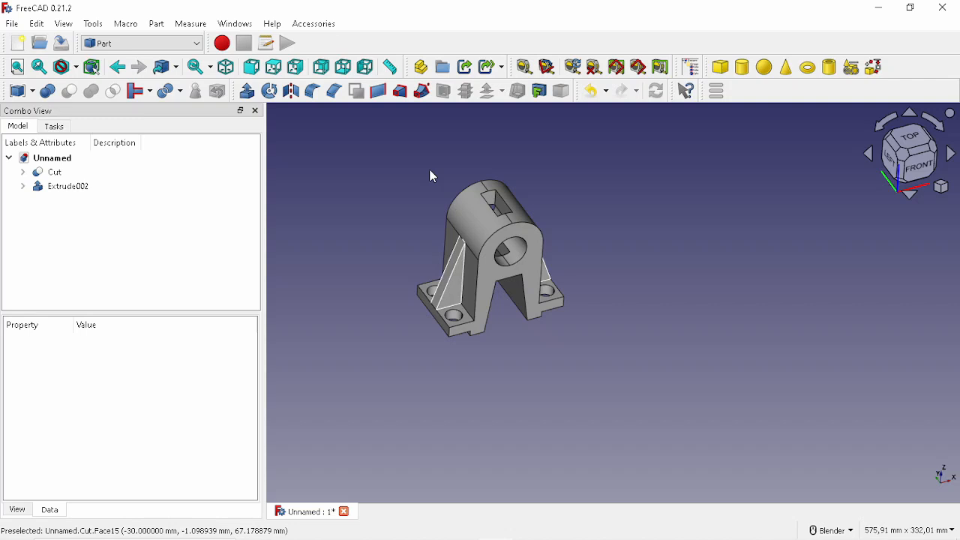
{"action": "scroll", "coordinate": [433, 176], "scroll_direction": "down", "scroll_amount": 5}
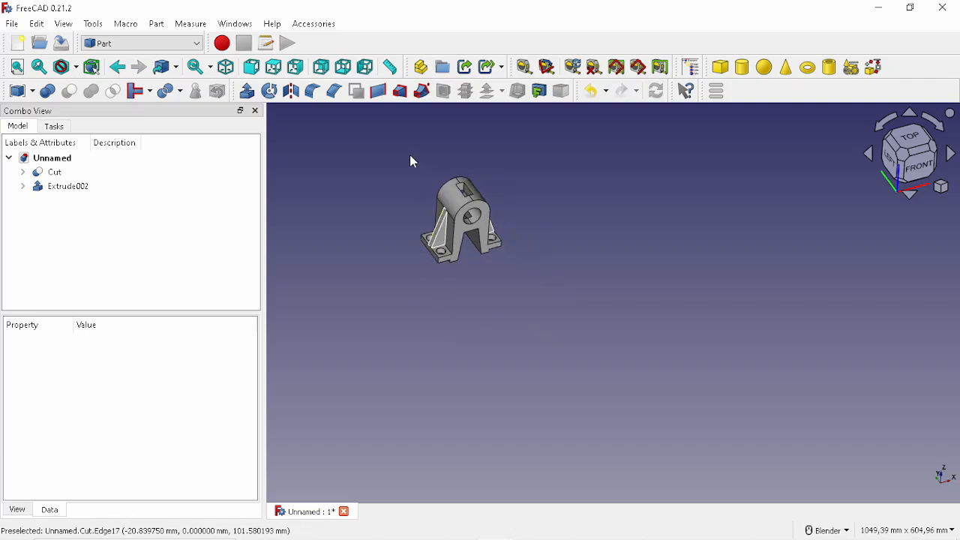
{"action": "scroll", "coordinate": [412, 160], "scroll_direction": "up", "scroll_amount": 3}
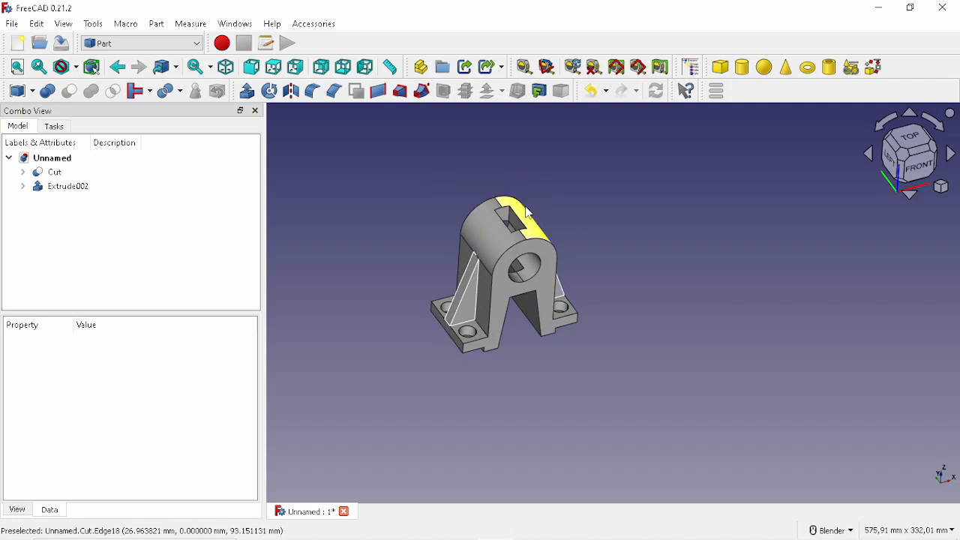
Close the bracket document without saving its changes and create a new empty document.
{"action": "left_click", "coordinate": [344, 512]}
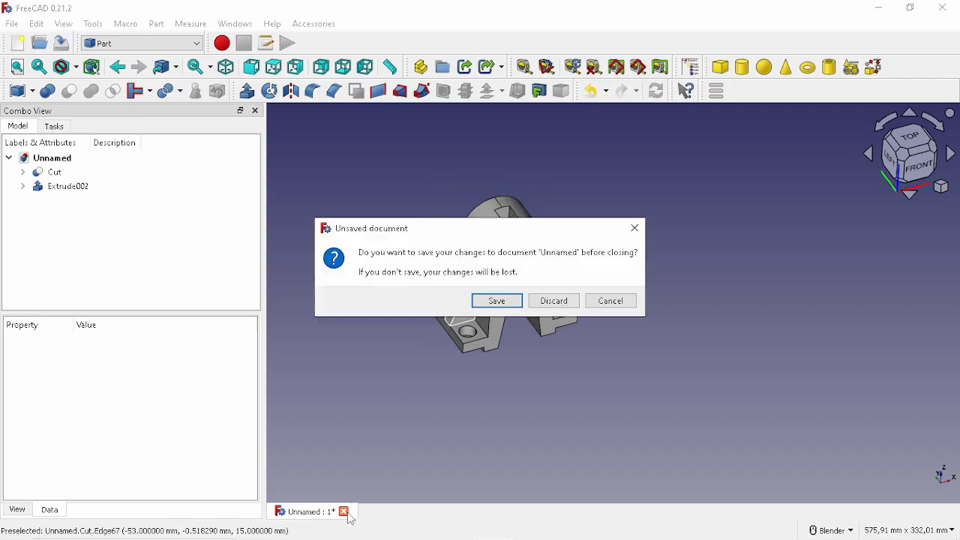
{"action": "left_click", "coordinate": [564, 307]}
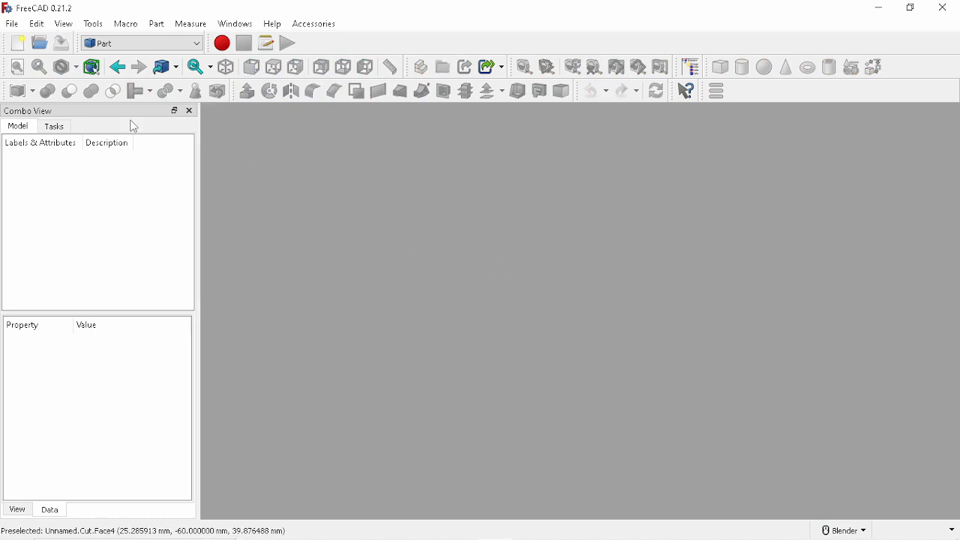
{"action": "left_click", "coordinate": [18, 44]}
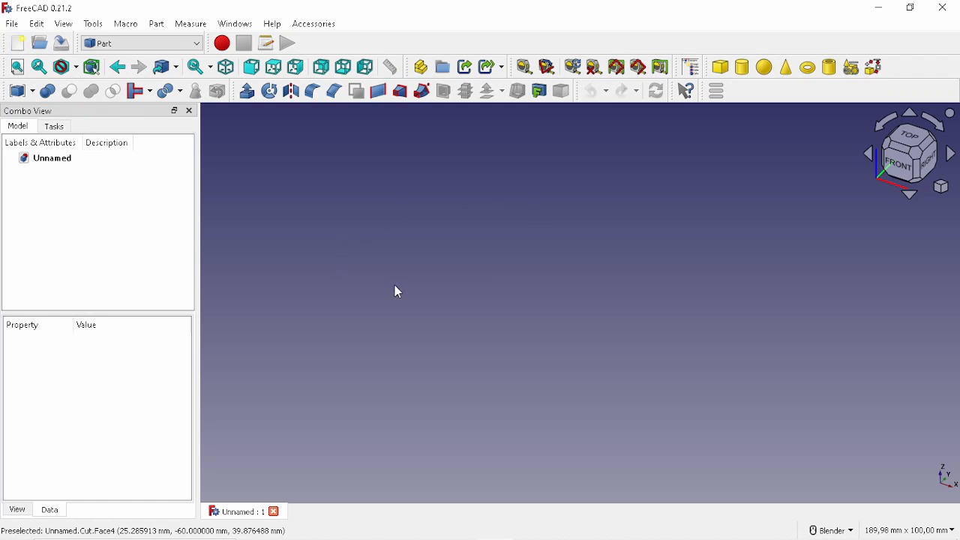
Switch to the Sketcher workbench and create a new sketch on the XZ plane.
{"action": "left_click", "coordinate": [158, 45]}
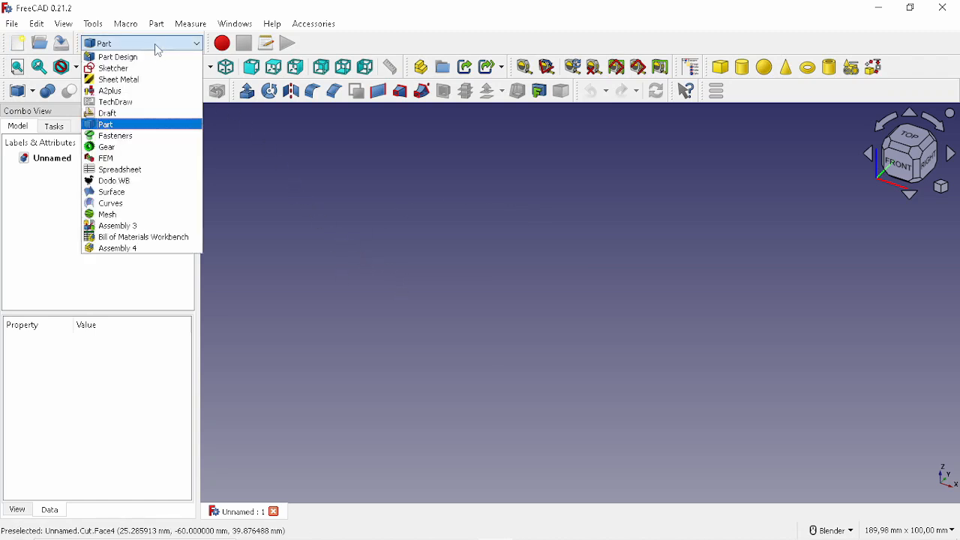
{"action": "left_click", "coordinate": [123, 69]}
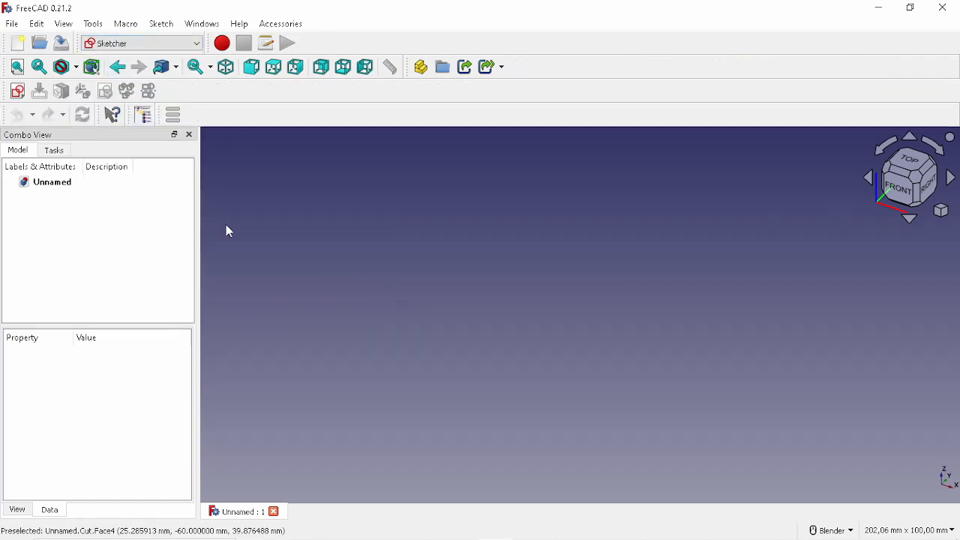
{"action": "left_click", "coordinate": [159, 46]}
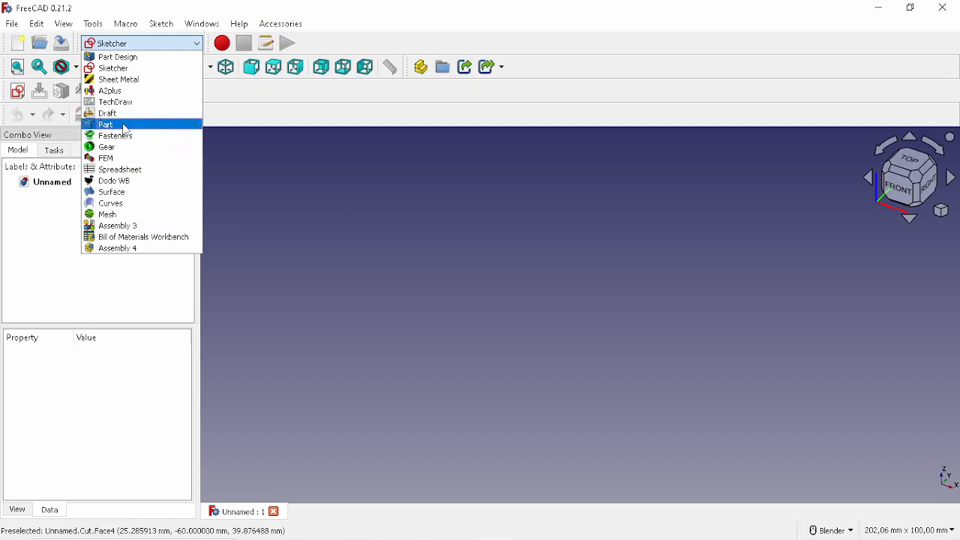
{"action": "left_click", "coordinate": [128, 69]}
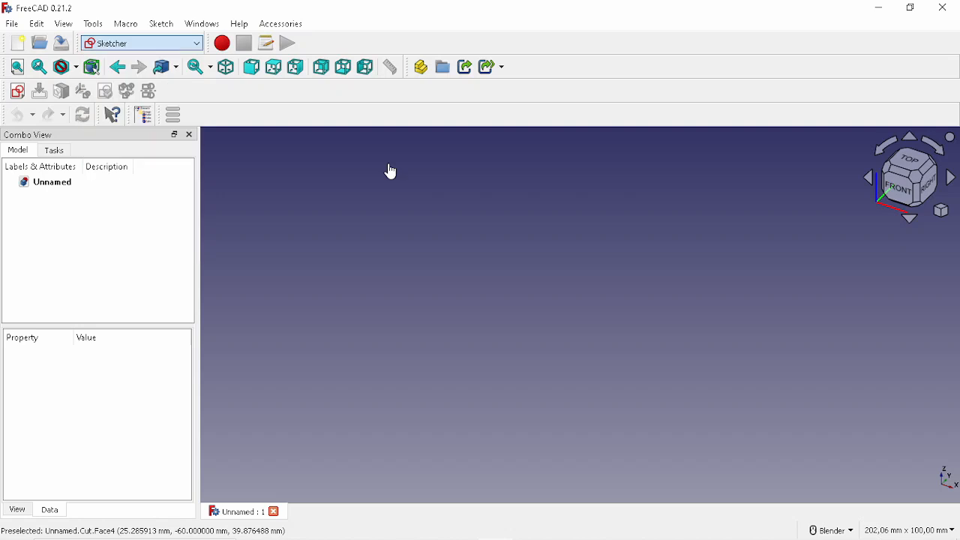
{"action": "left_click", "coordinate": [18, 92]}
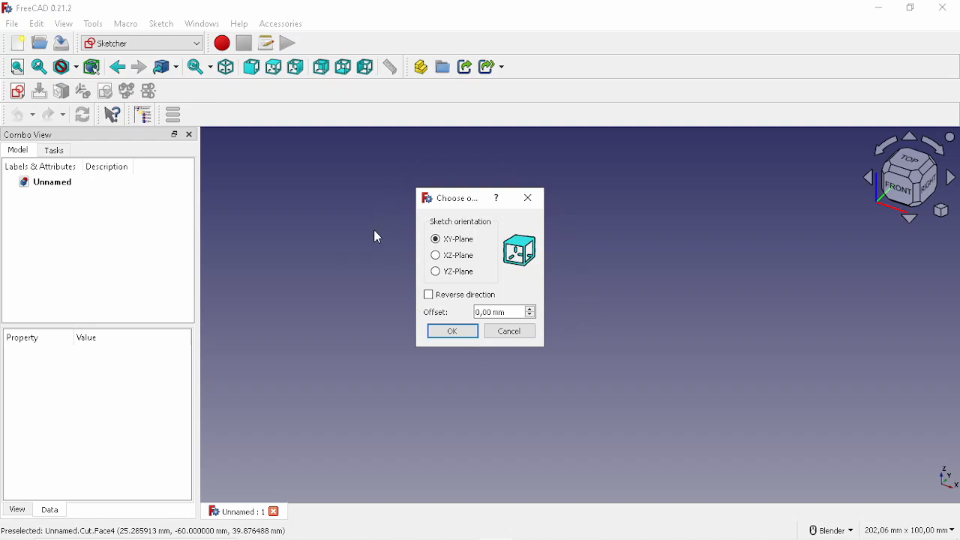
{"action": "left_click", "coordinate": [464, 262]}
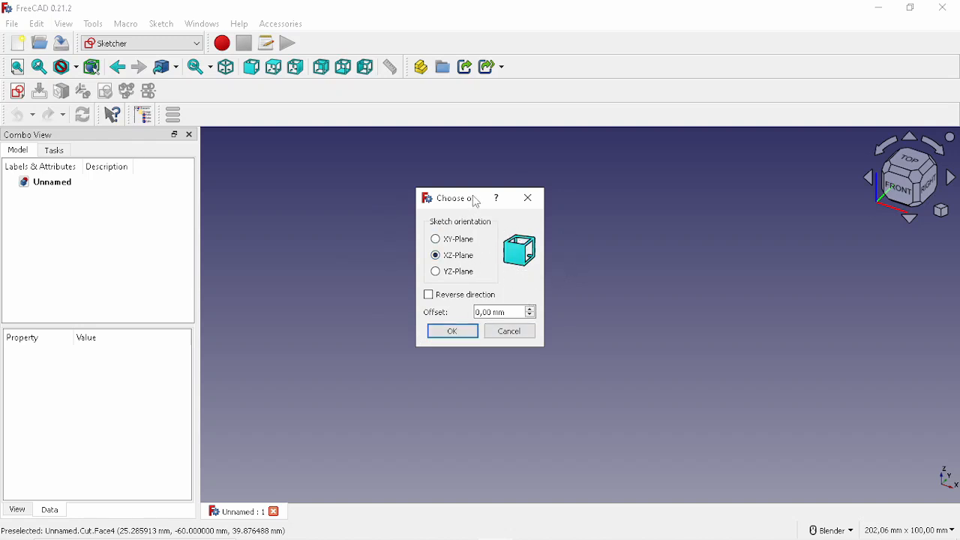
{"action": "left_click_drag", "start_coordinate": [475, 201], "coordinate": [720, 228]}
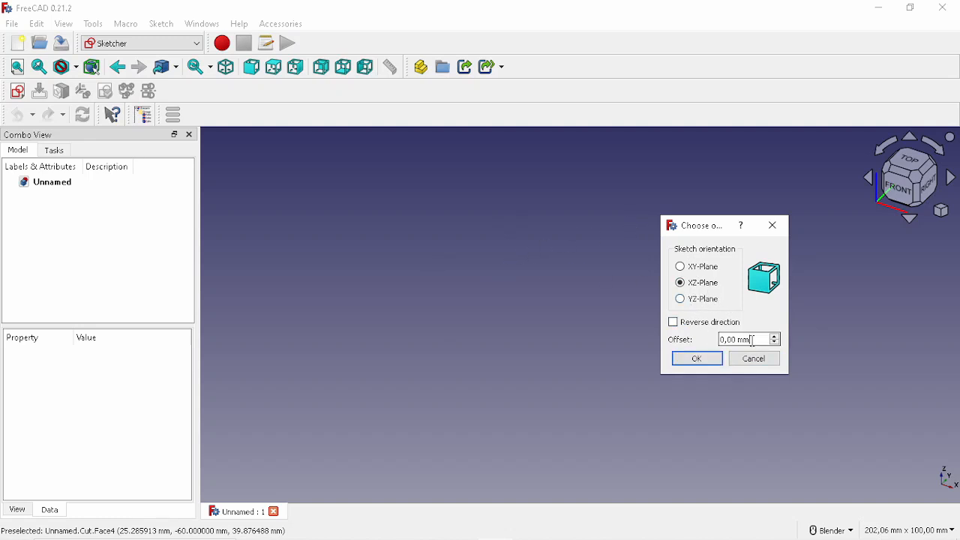
{"action": "left_click_drag", "start_coordinate": [753, 339], "coordinate": [714, 339]}
{"action": "left_click", "coordinate": [698, 359]}
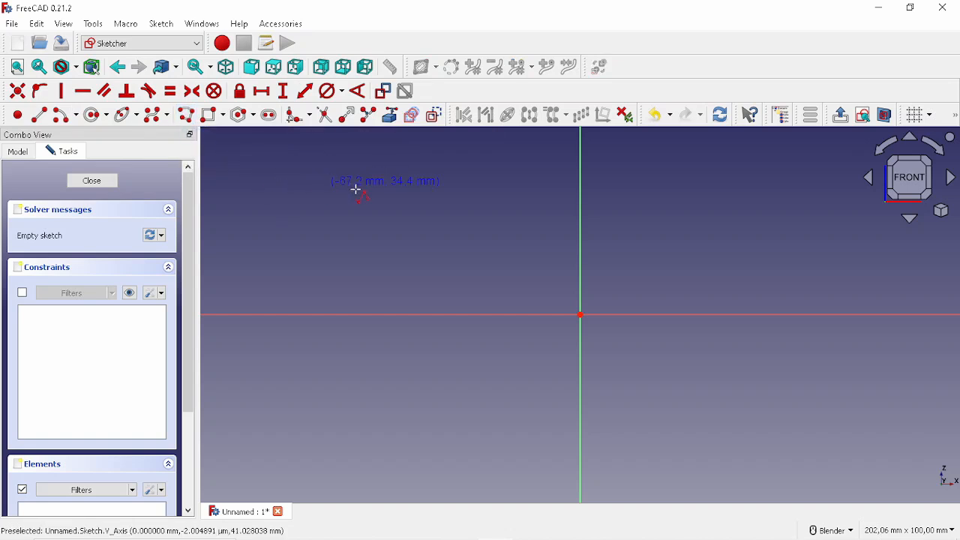
Sketch the open half-profile as a polyline from about 35 mm up the vertical axis, around the sloped leg and stepped foot, to the tall outer side.
{"action": "left_click", "coordinate": [578, 183]}
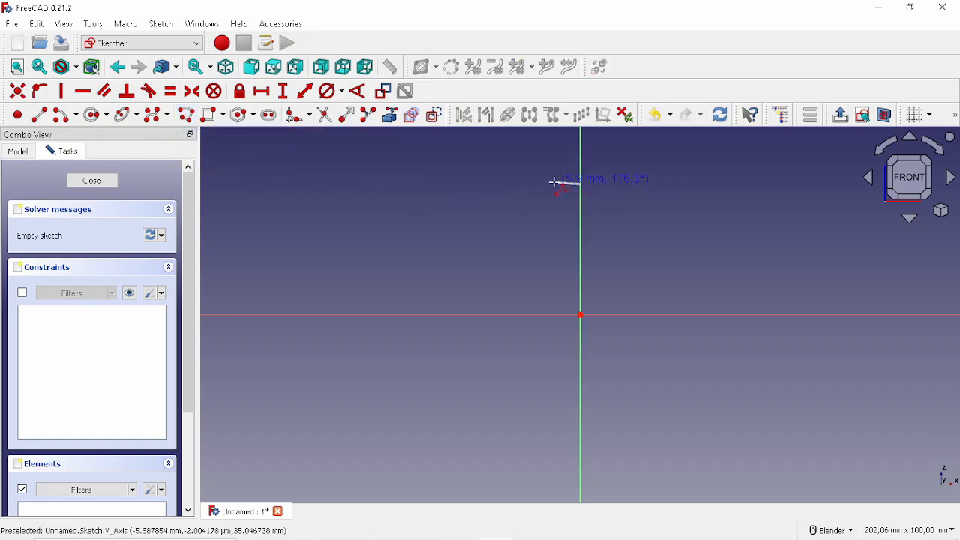
{"action": "left_click", "coordinate": [507, 183]}
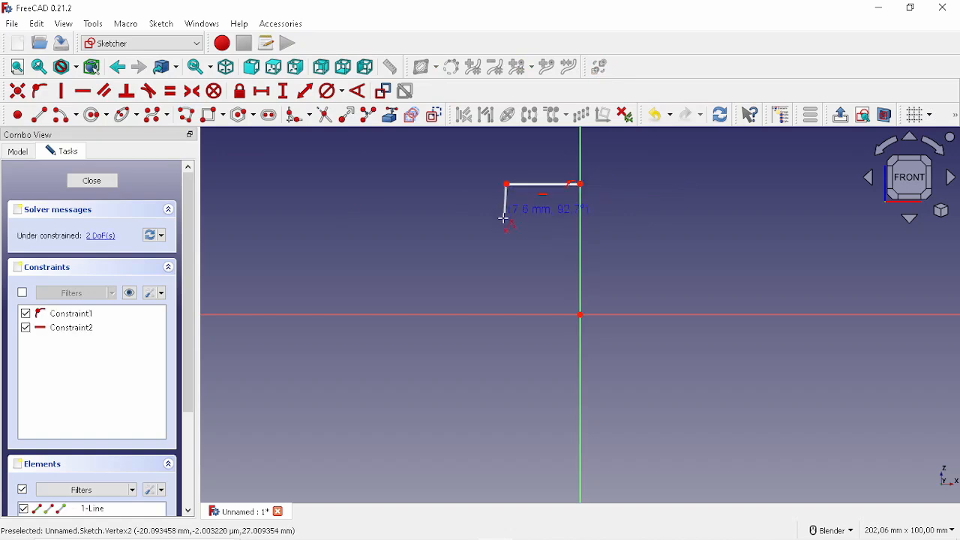
{"action": "left_click", "coordinate": [472, 316]}
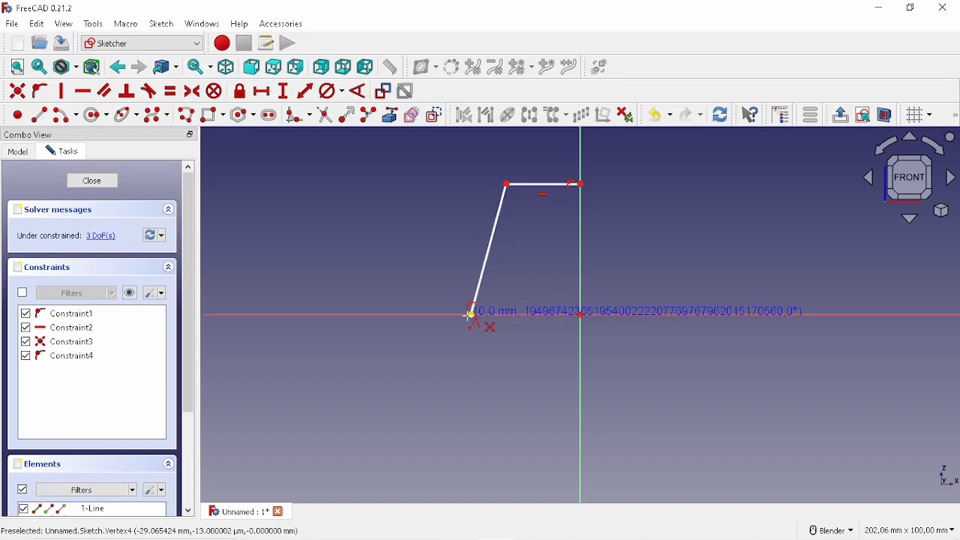
{"action": "left_click", "coordinate": [443, 315]}
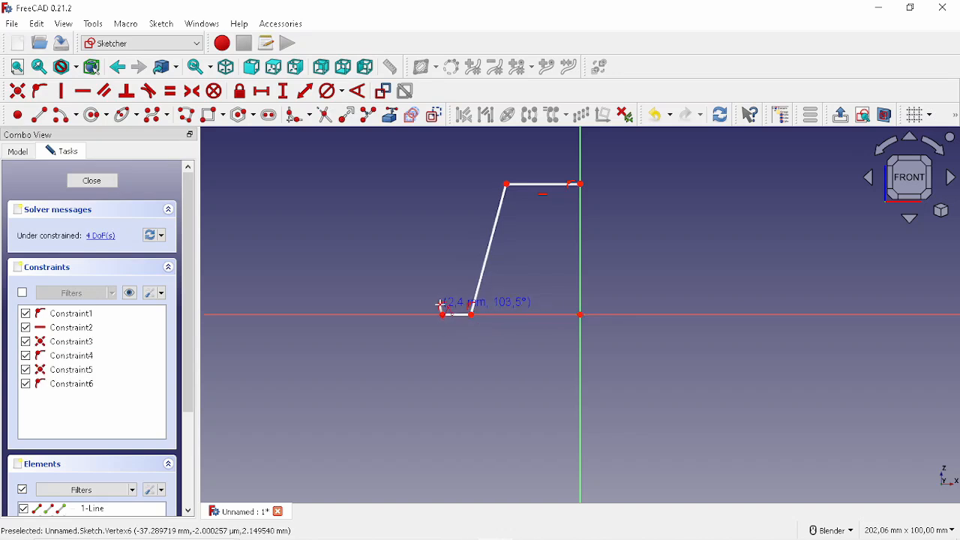
{"action": "left_click", "coordinate": [442, 291]}
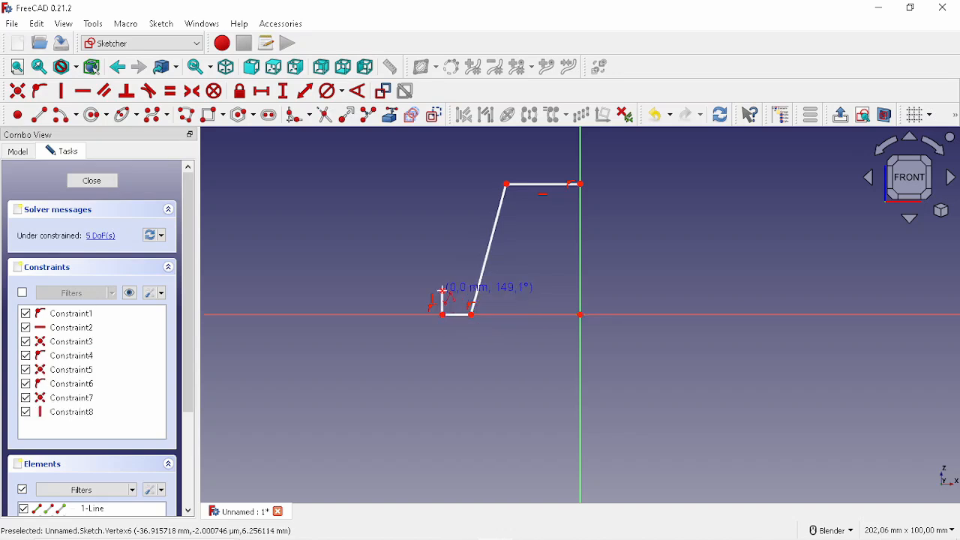
{"action": "left_click", "coordinate": [375, 289]}
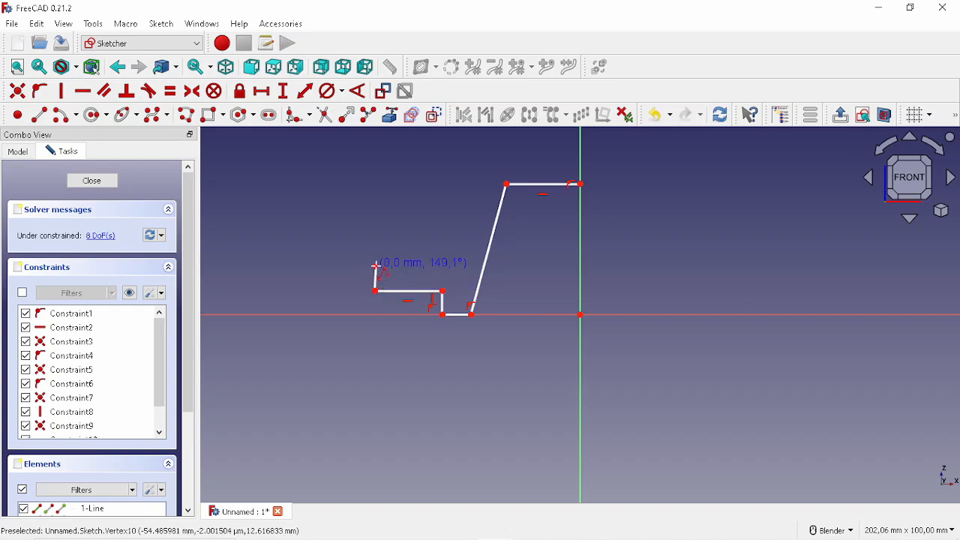
{"action": "left_click", "coordinate": [448, 265]}
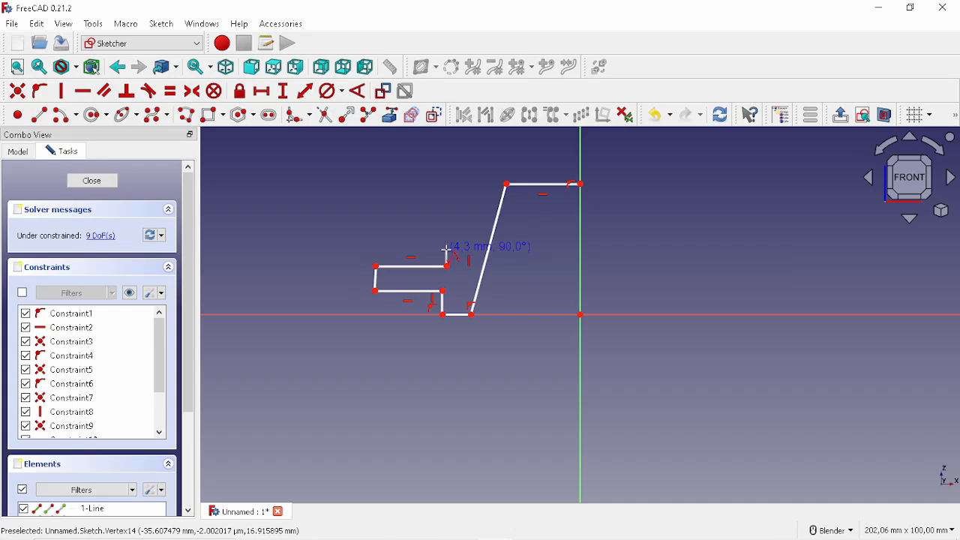
{"action": "scroll", "coordinate": [447, 251], "scroll_direction": "down", "scroll_amount": 4}
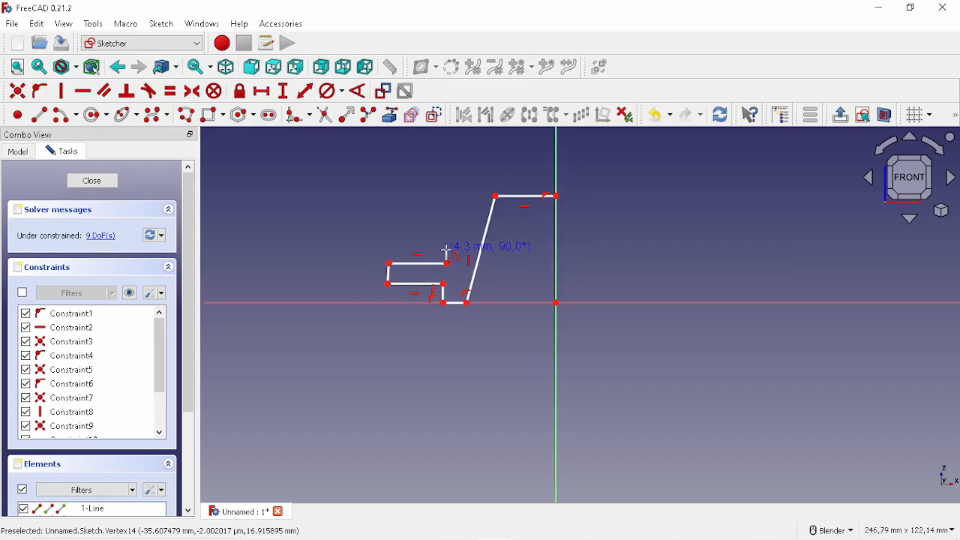
{"action": "left_click", "coordinate": [448, 149]}
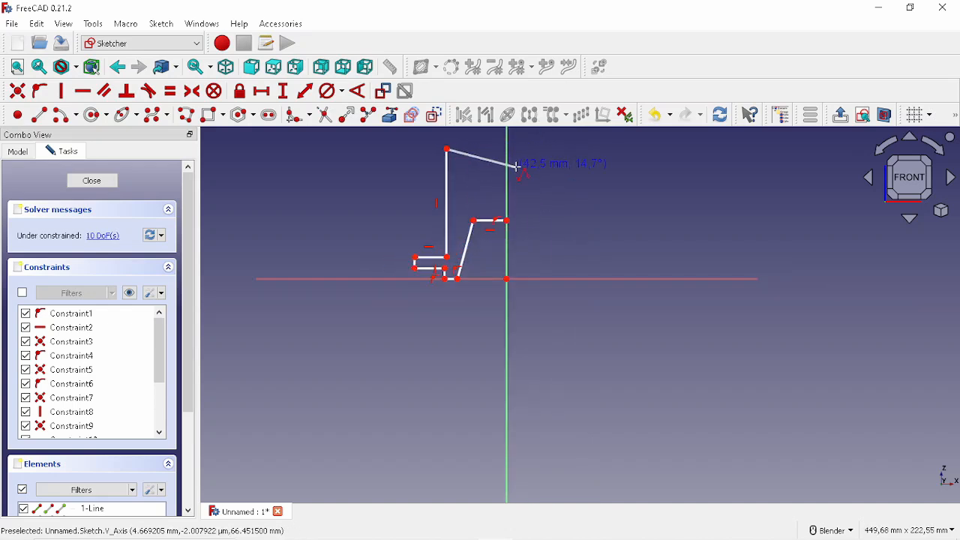
Draw two concentric circles centred on the vertical axis, level with the outer side's upper end, the larger nearly reaching that side.
{"action": "middle_click_drag", "start_coordinate": [508, 165], "coordinate": [491, 262], "text": "shift"}
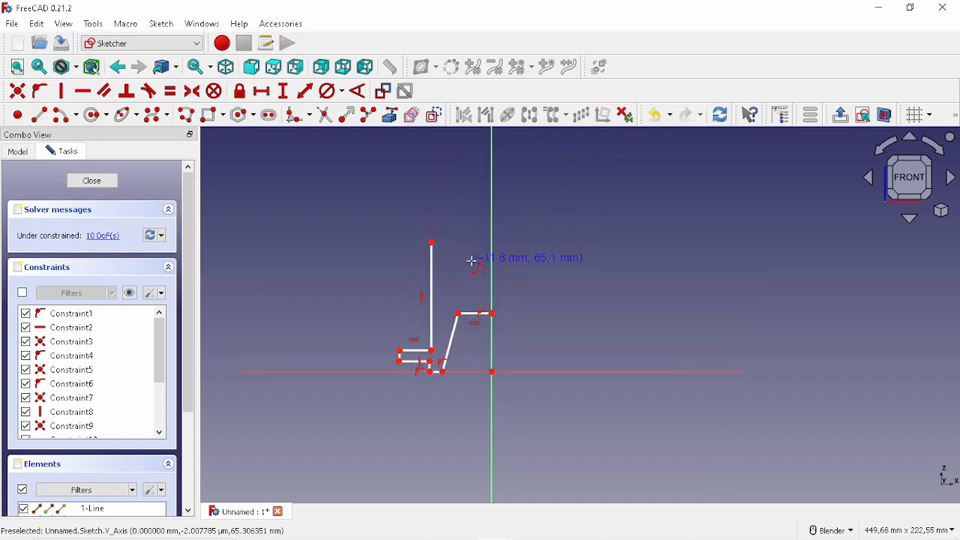
{"action": "scroll", "coordinate": [472, 261], "scroll_direction": "up", "scroll_amount": 1}
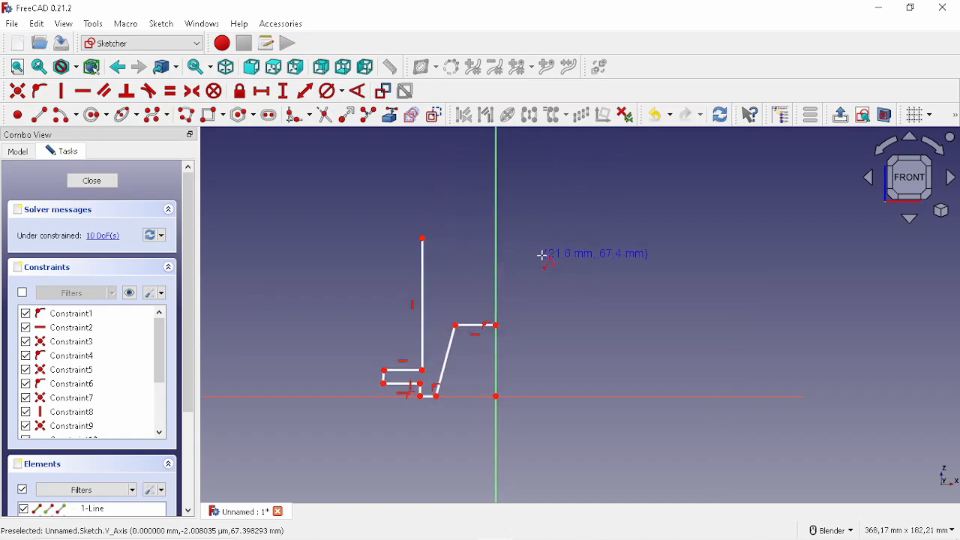
{"action": "left_click", "coordinate": [95, 119]}
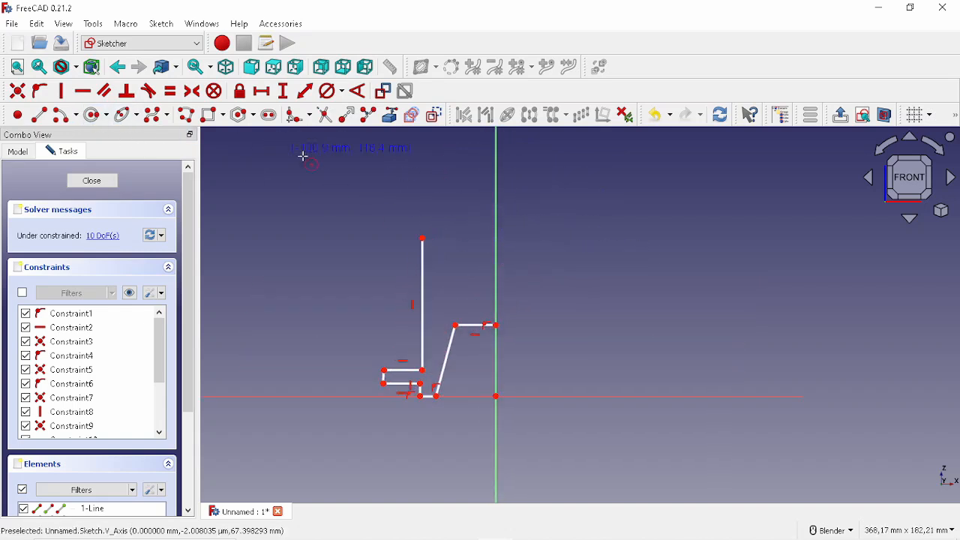
{"action": "left_click", "coordinate": [497, 237]}
{"action": "left_click", "coordinate": [446, 189]}
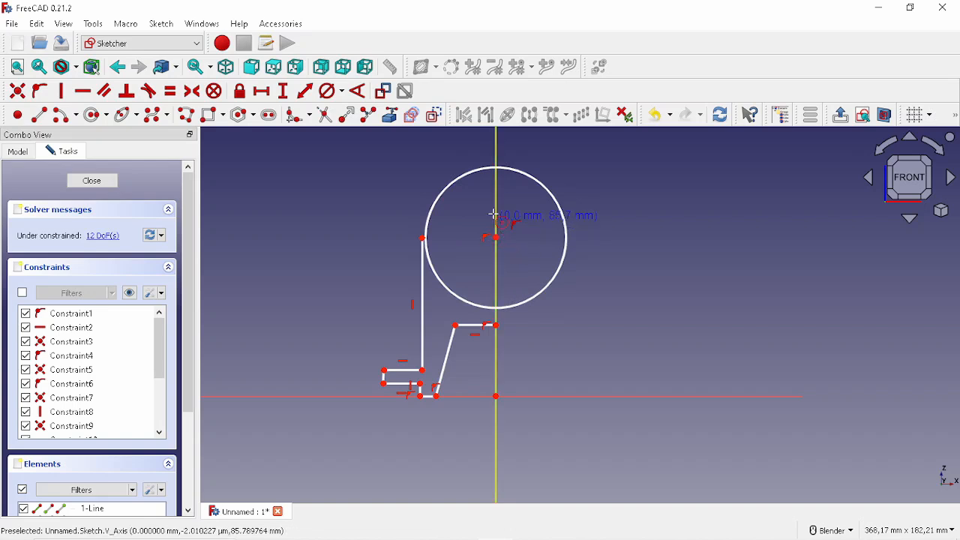
{"action": "right_click", "coordinate": [497, 237]}
{"action": "left_click", "coordinate": [497, 237]}
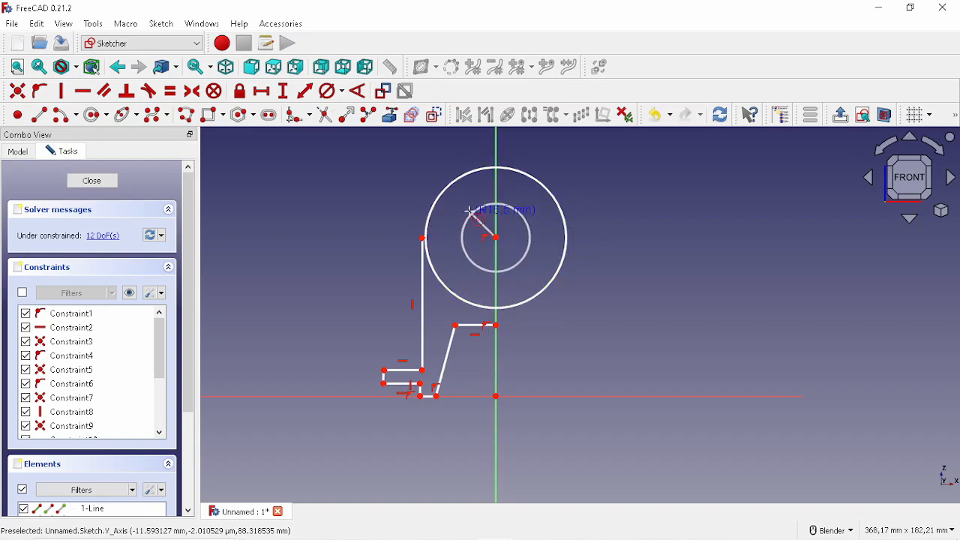
{"action": "left_click", "coordinate": [471, 266]}
{"action": "scroll", "coordinate": [471, 265], "scroll_direction": "up", "scroll_amount": 1}
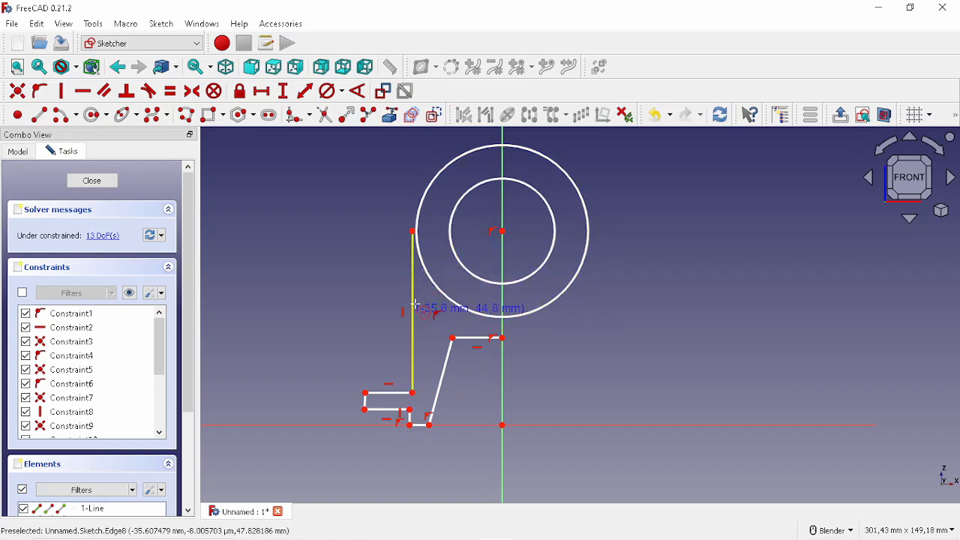
Constrain the tall outer side's upper end to lie on the larger circle and shift that point slightly down.
{"action": "left_click", "coordinate": [413, 232]}
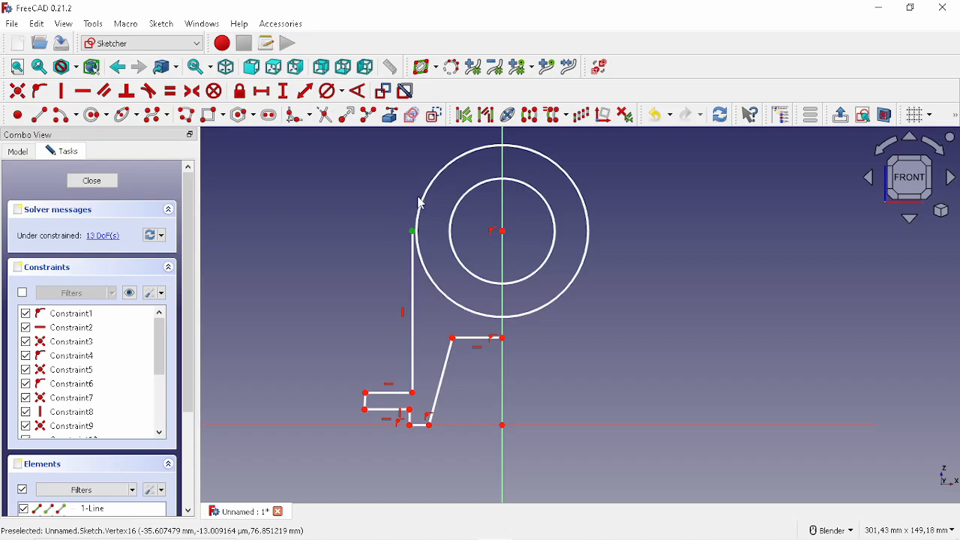
{"action": "left_click", "coordinate": [423, 206]}
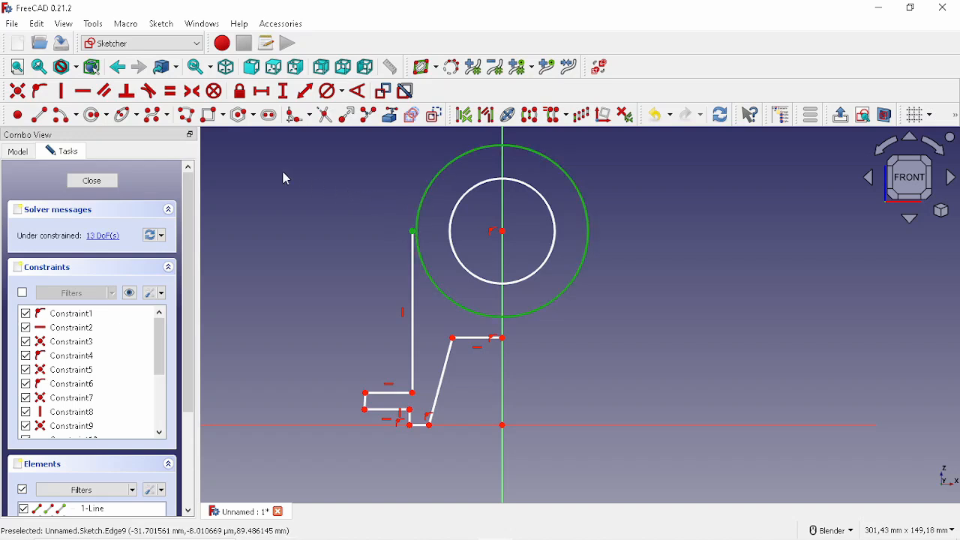
{"action": "left_click", "coordinate": [43, 96]}
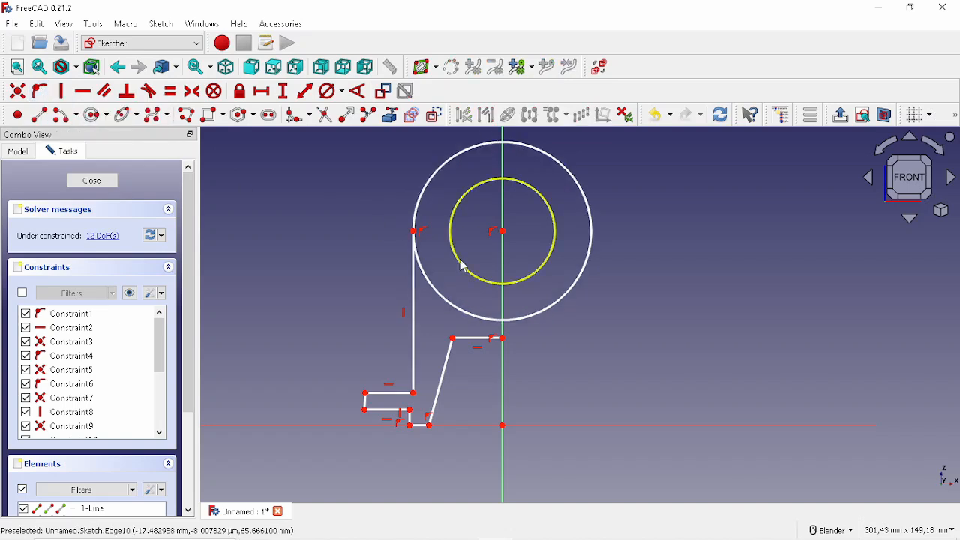
{"action": "left_click_drag", "start_coordinate": [412, 234], "coordinate": [412, 237]}
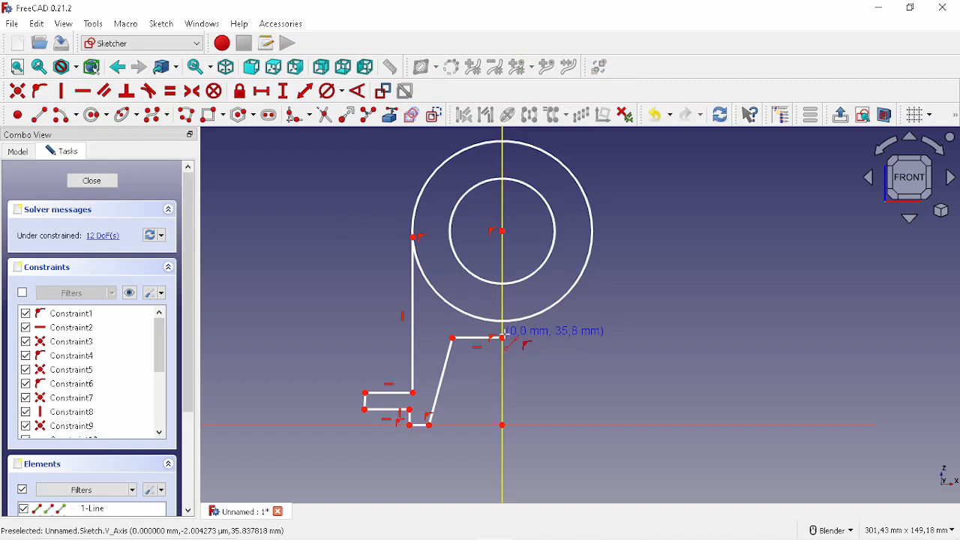
Draw a line along the vertical axis from the short inner edge's end up past the top of both circles.
{"action": "scroll", "coordinate": [503, 335], "scroll_direction": "down", "scroll_amount": 3}
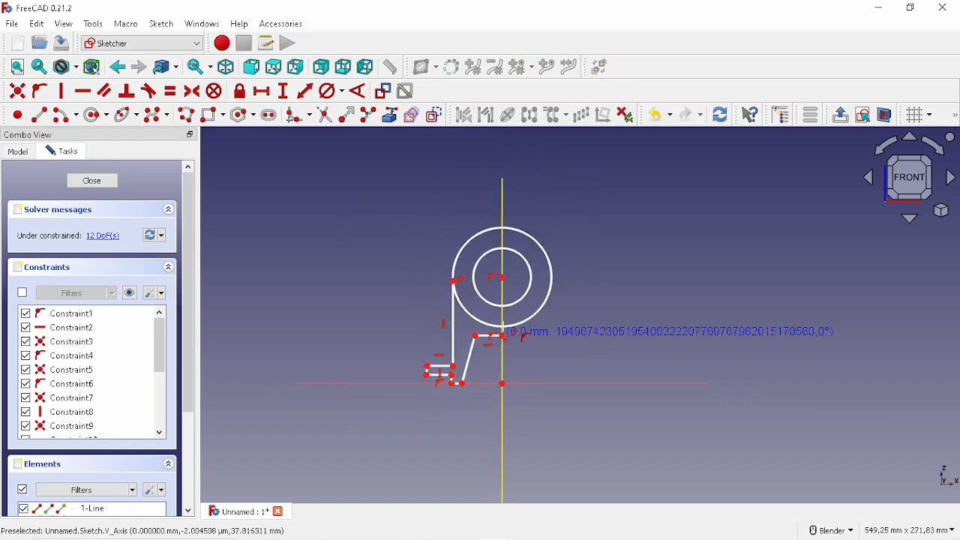
{"action": "left_click", "coordinate": [502, 194]}
{"action": "scroll", "coordinate": [512, 278], "scroll_direction": "up", "scroll_amount": 2}
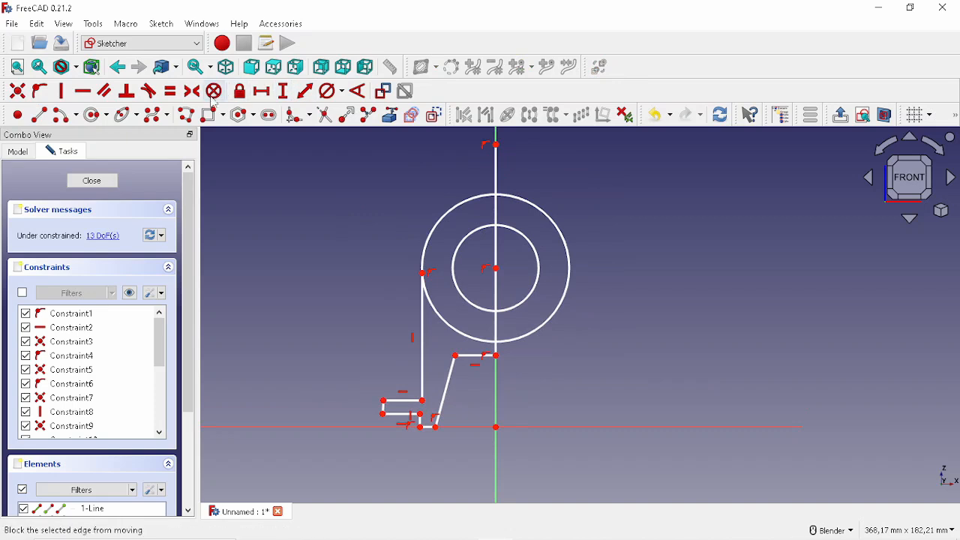
Trim the axis line above the larger circle and the halves of both circles on the side opposite the profile.
{"action": "left_click", "coordinate": [325, 116]}
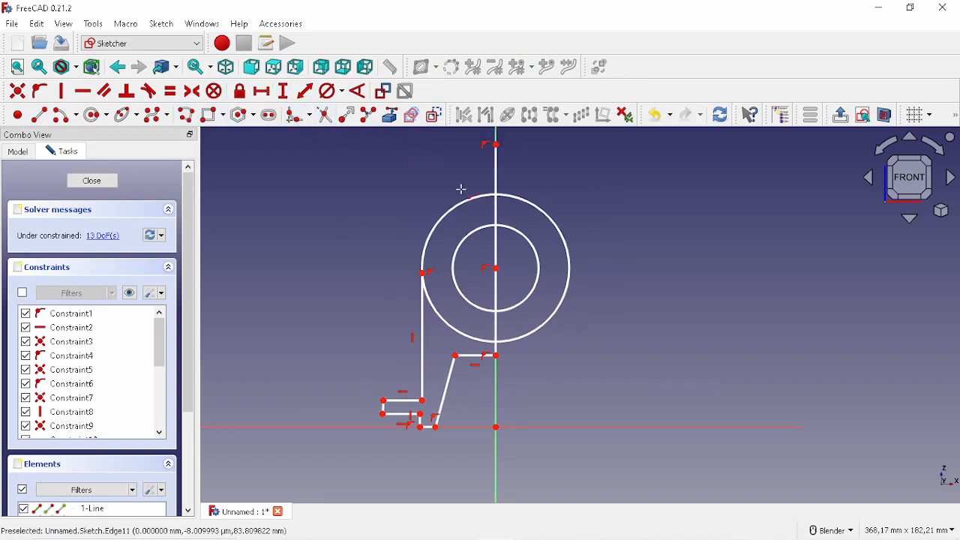
{"action": "left_click", "coordinate": [498, 180]}
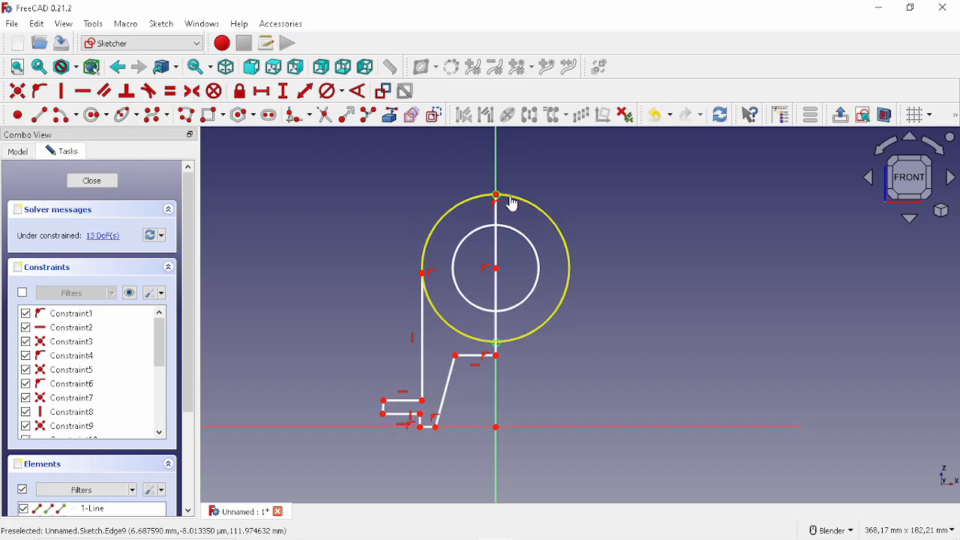
{"action": "left_click", "coordinate": [510, 198]}
{"action": "left_click", "coordinate": [519, 238]}
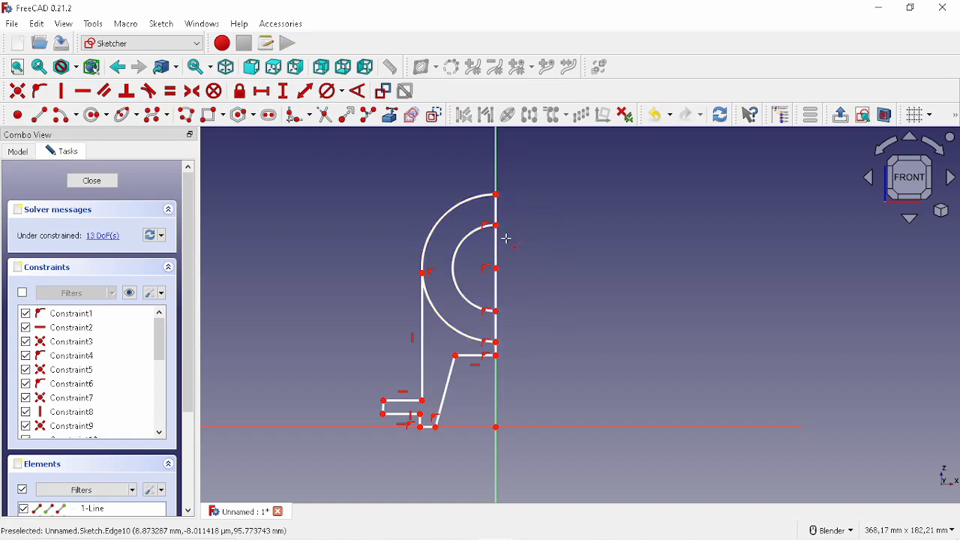
Trim the remaining axis line segments and the lower part of the larger arc, below its junction with the outer side.
{"action": "scroll", "coordinate": [501, 253], "scroll_direction": "up", "scroll_amount": 3}
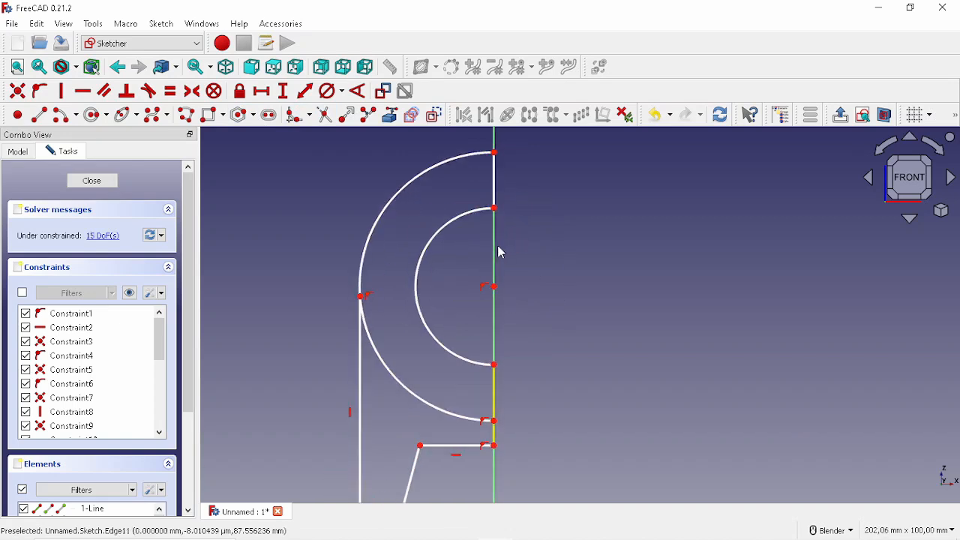
{"action": "left_click", "coordinate": [494, 189]}
{"action": "left_click", "coordinate": [497, 387]}
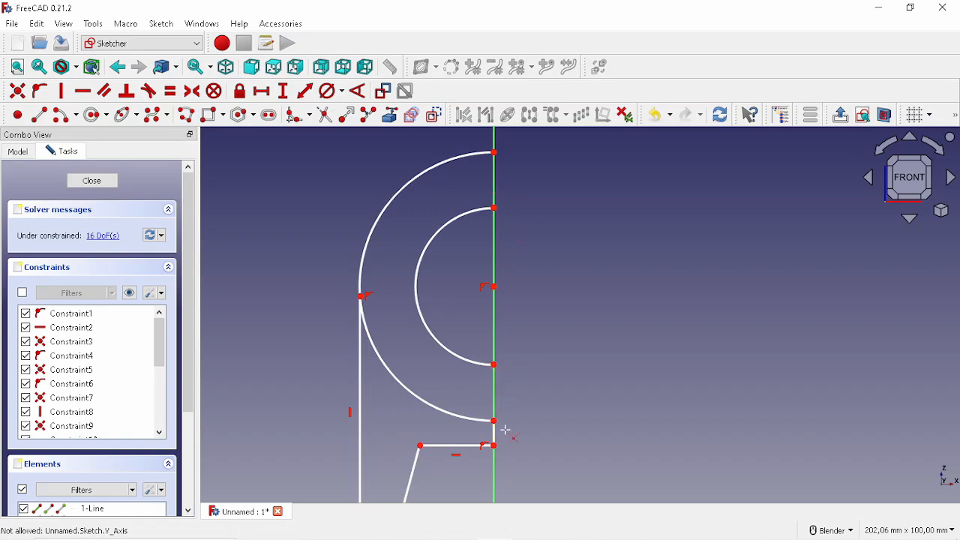
{"action": "scroll", "coordinate": [502, 431], "scroll_direction": "up", "scroll_amount": 3}
{"action": "left_click", "coordinate": [469, 414]}
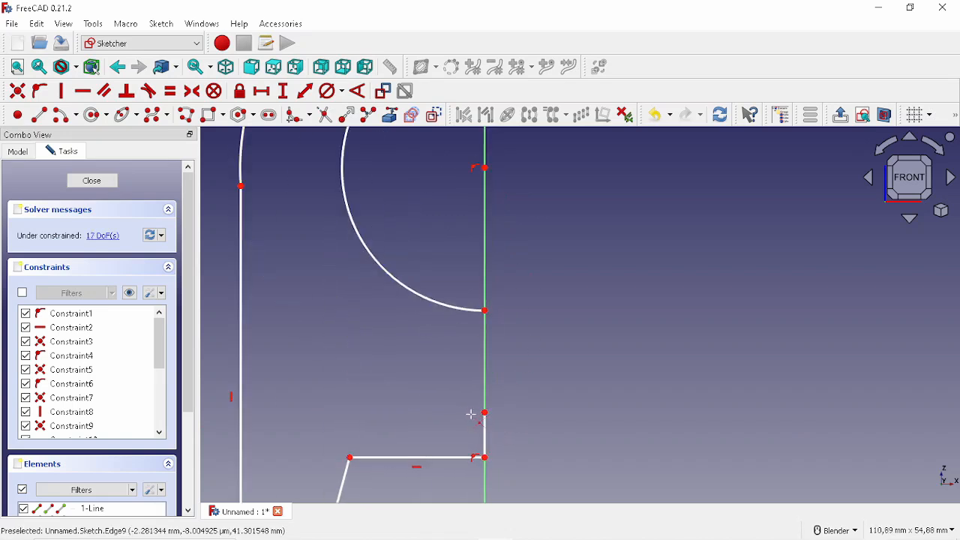
{"action": "left_click", "coordinate": [486, 424]}
Constrain the outer arc to a 60 mm diameter and the inner arc to a 30 mm diameter.
{"action": "scroll", "coordinate": [503, 424], "scroll_direction": "down", "scroll_amount": 5}
{"action": "middle_click_drag", "start_coordinate": [511, 424], "coordinate": [518, 369], "text": "shift"}
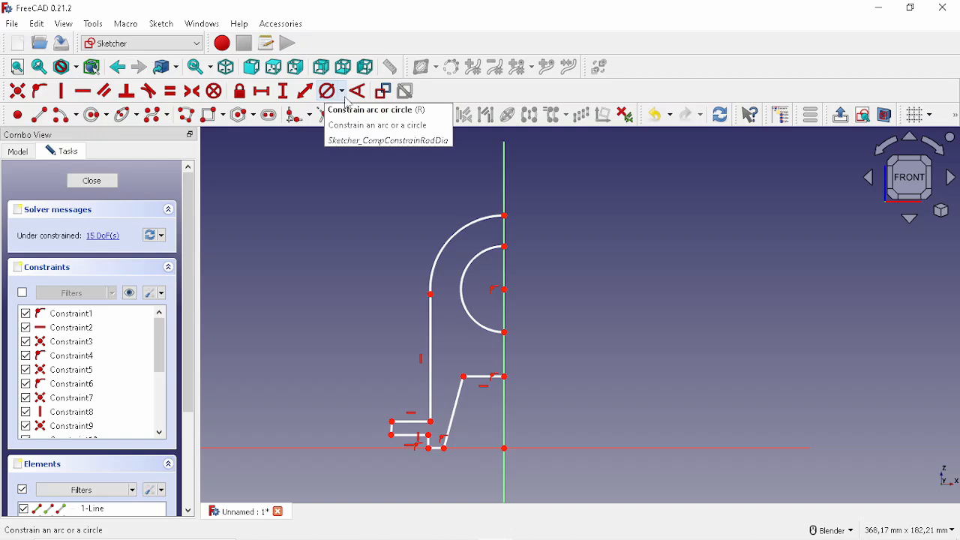
{"action": "left_click", "coordinate": [343, 94]}
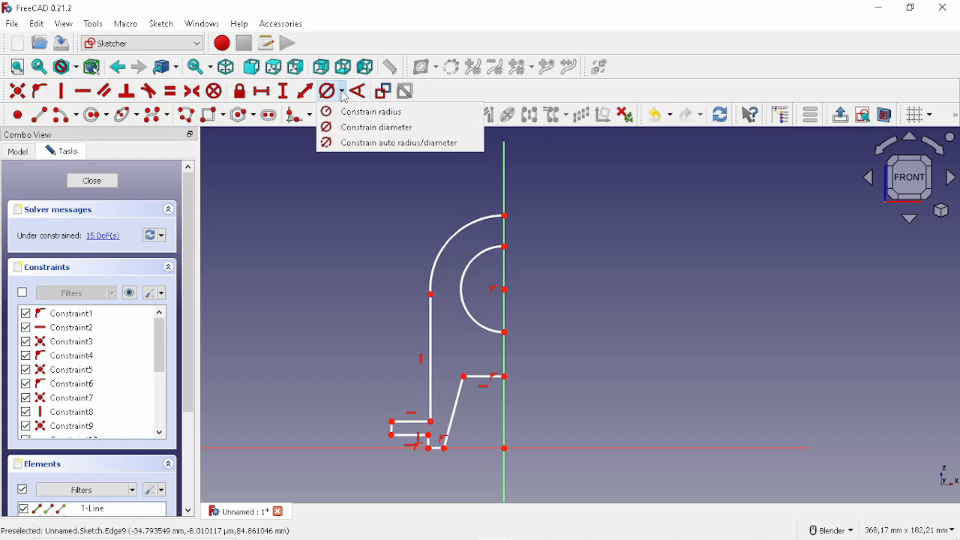
{"action": "left_click", "coordinate": [375, 127]}
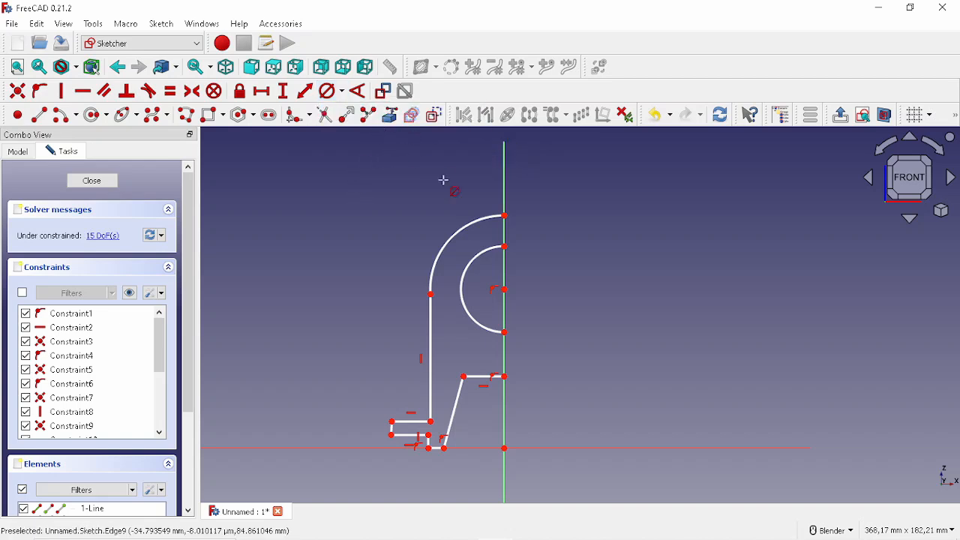
{"action": "left_click", "coordinate": [481, 228]}
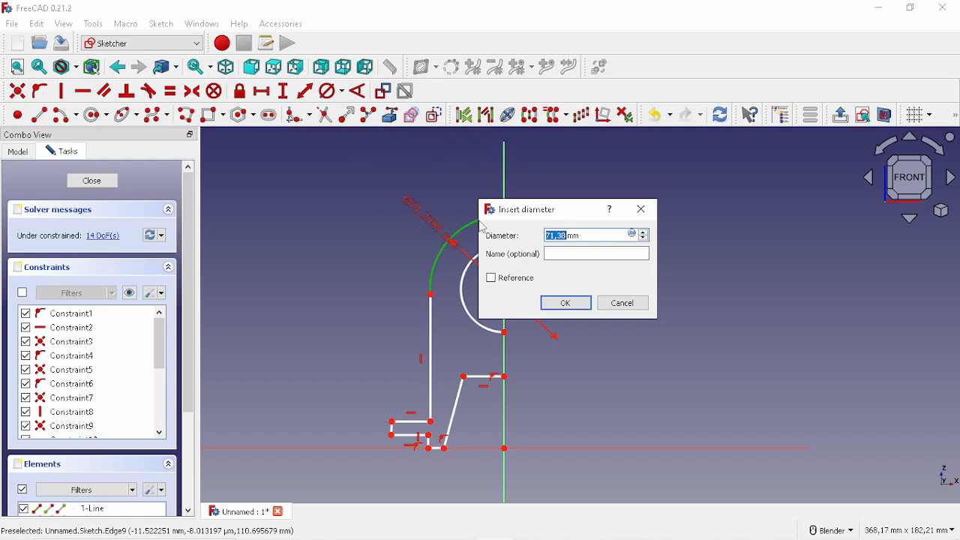
{"action": "key", "text": "Return"}
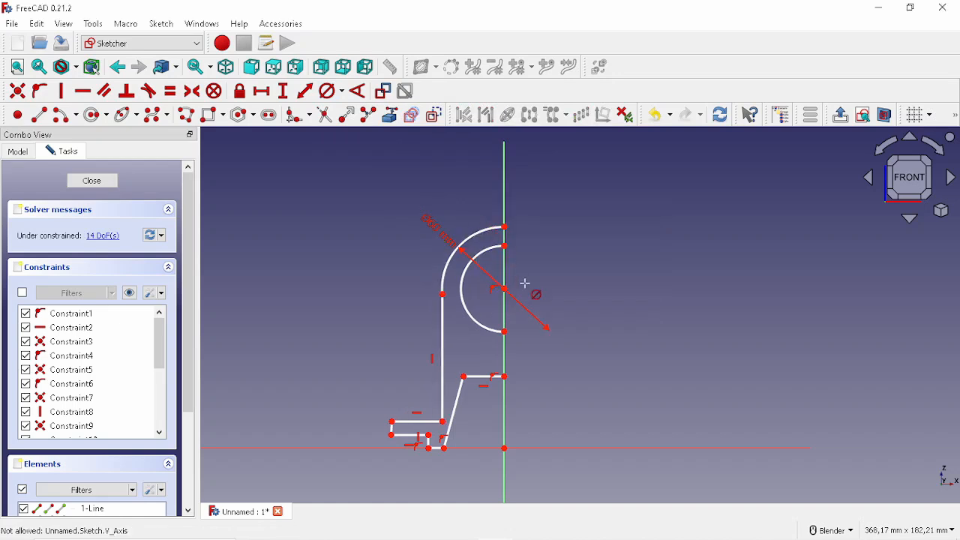
{"action": "scroll", "coordinate": [525, 280], "scroll_direction": "up", "scroll_amount": 2}
{"action": "left_click", "coordinate": [487, 234]}
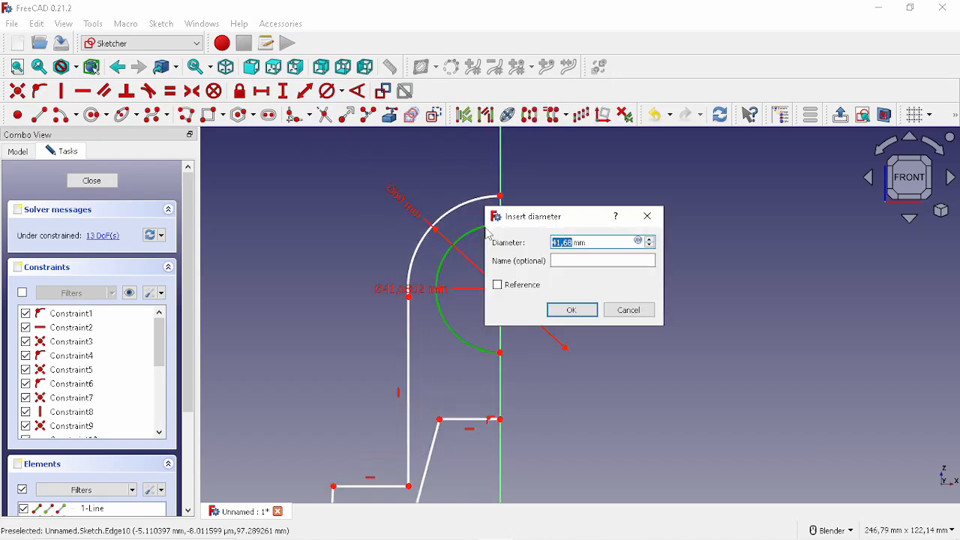
{"action": "type", "text": "30"}
{"action": "key", "text": "Return"}
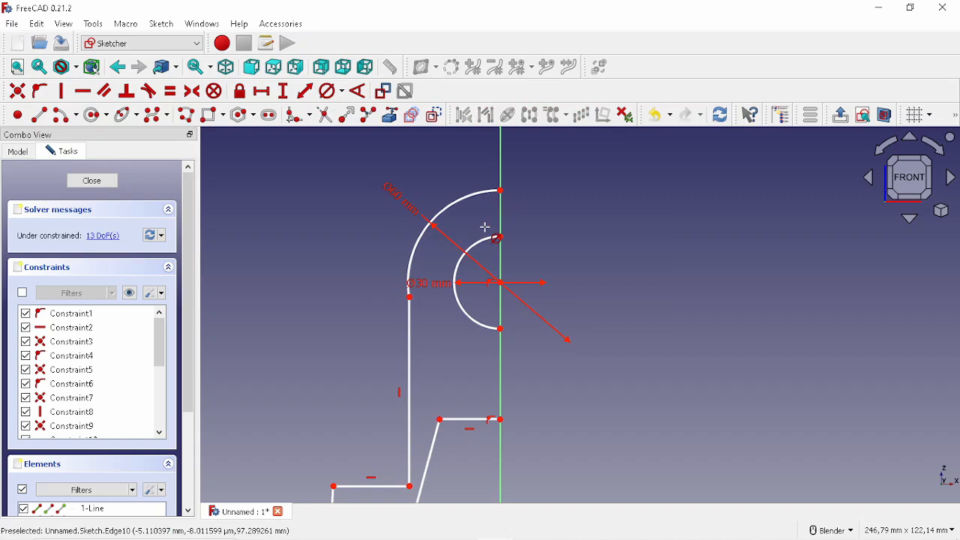
Align the tall outer side's upper end horizontally with the arcs' common centre.
{"action": "middle_click_drag", "start_coordinate": [475, 385], "coordinate": [456, 324], "text": "shift"}
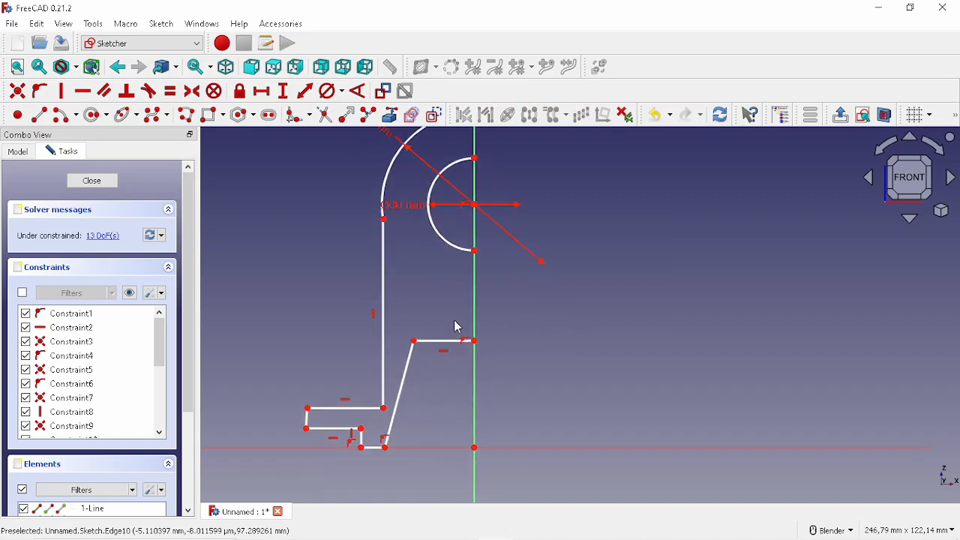
{"action": "left_click", "coordinate": [384, 219]}
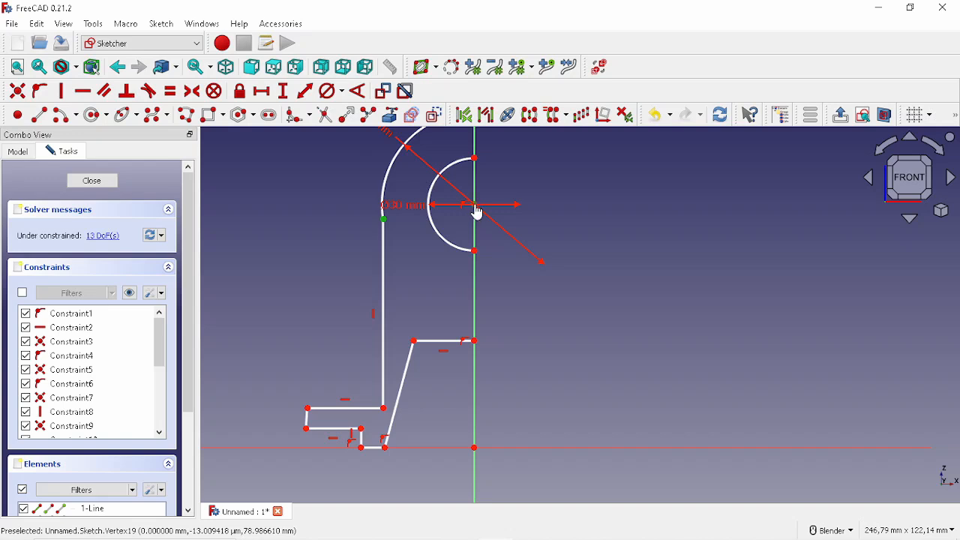
{"action": "left_click", "coordinate": [83, 91]}
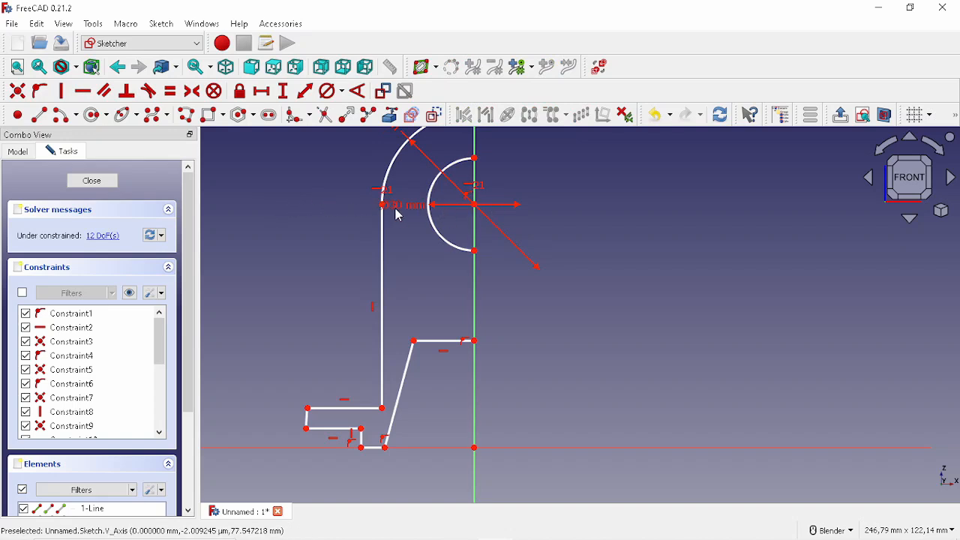
Set the vertical distance from the sketch origin to the arcs' common centre to 80 mm.
{"action": "left_click", "coordinate": [283, 96]}
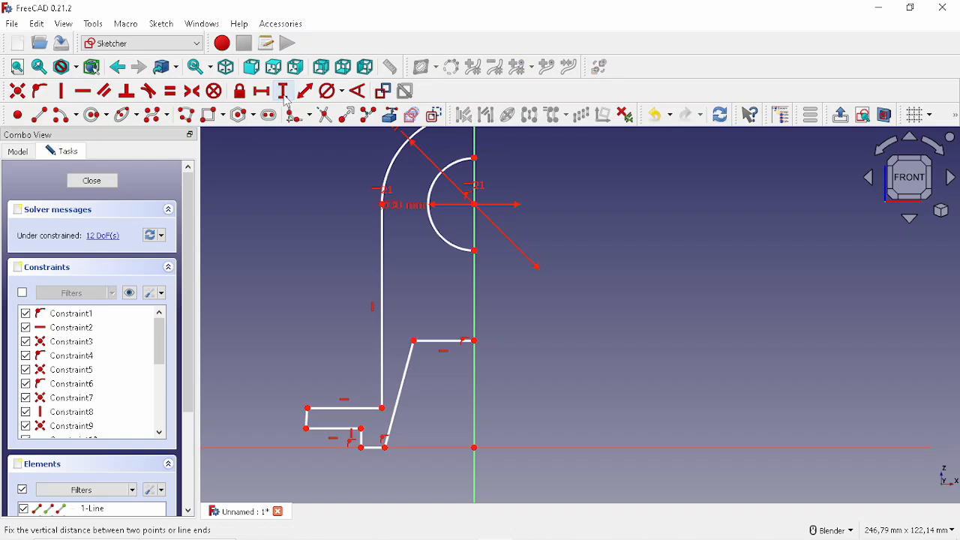
{"action": "left_click", "coordinate": [474, 204]}
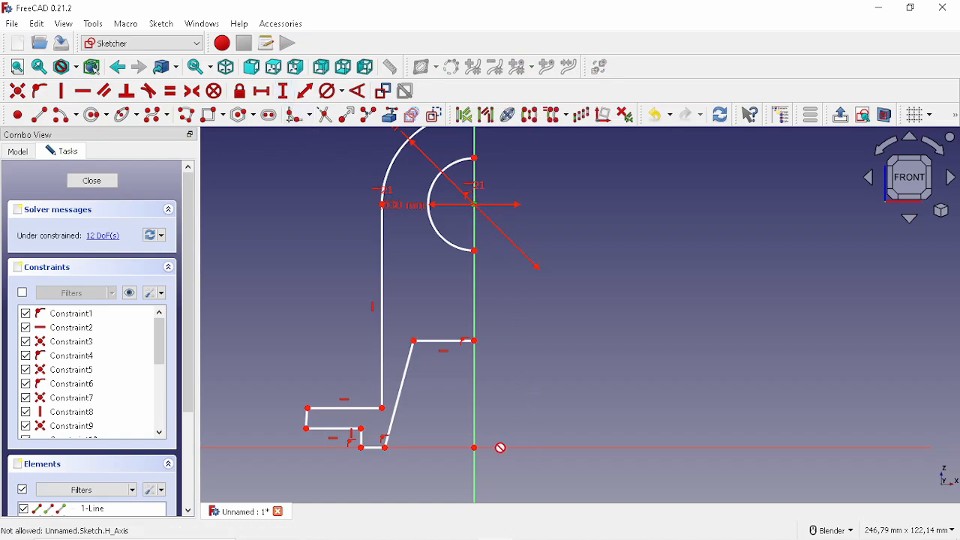
{"action": "left_click", "coordinate": [476, 448]}
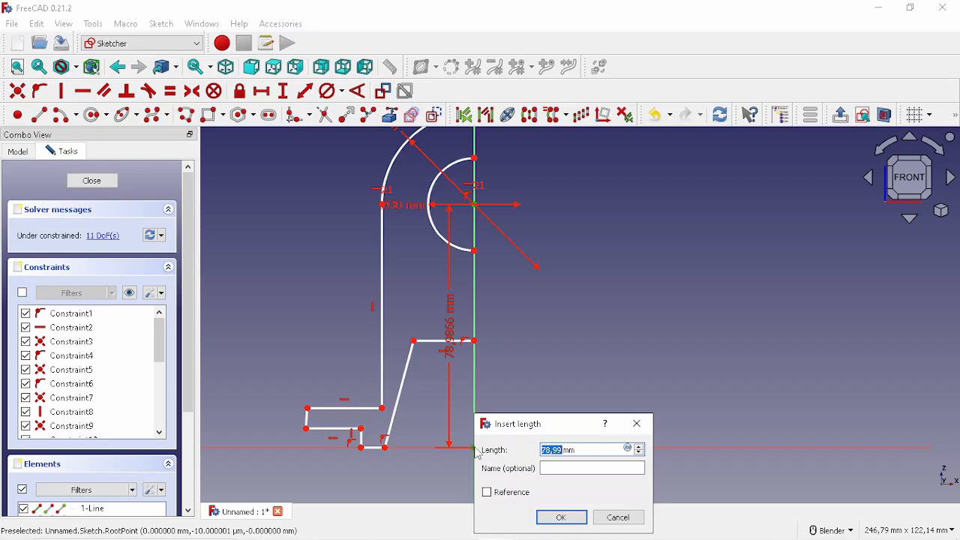
{"action": "key", "text": "Return"}
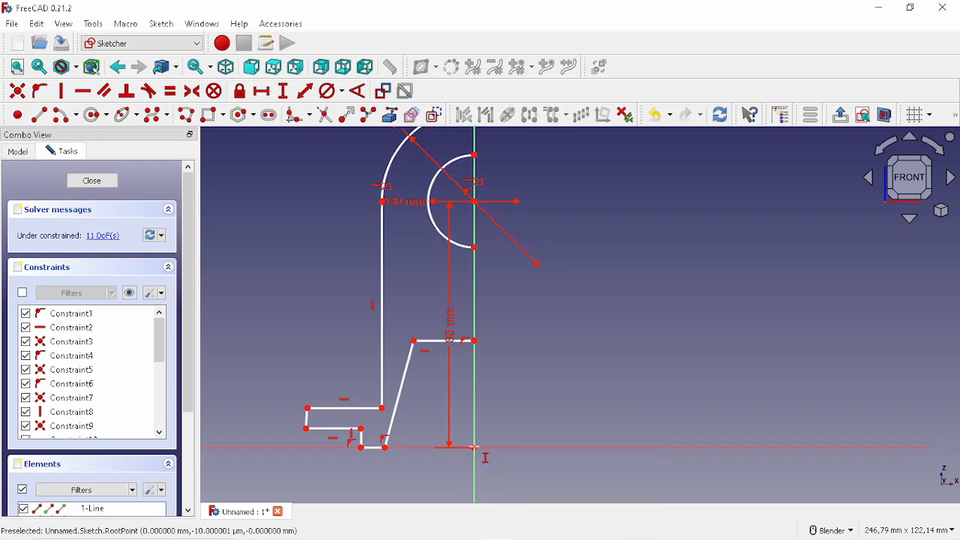
Place the short inner edge 52 mm above the origin and move both height dimensions clear of the profile.
{"action": "left_click", "coordinate": [475, 341]}
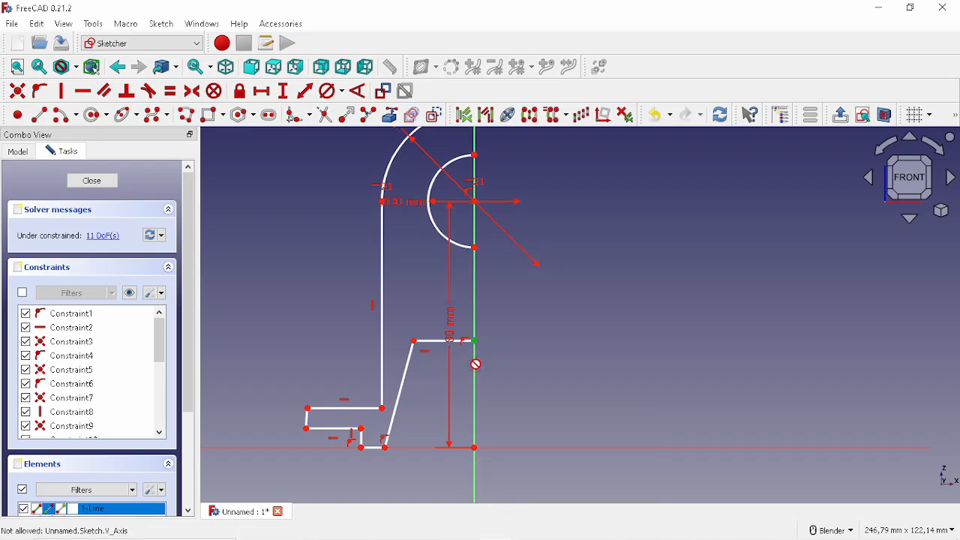
{"action": "left_click", "coordinate": [474, 448]}
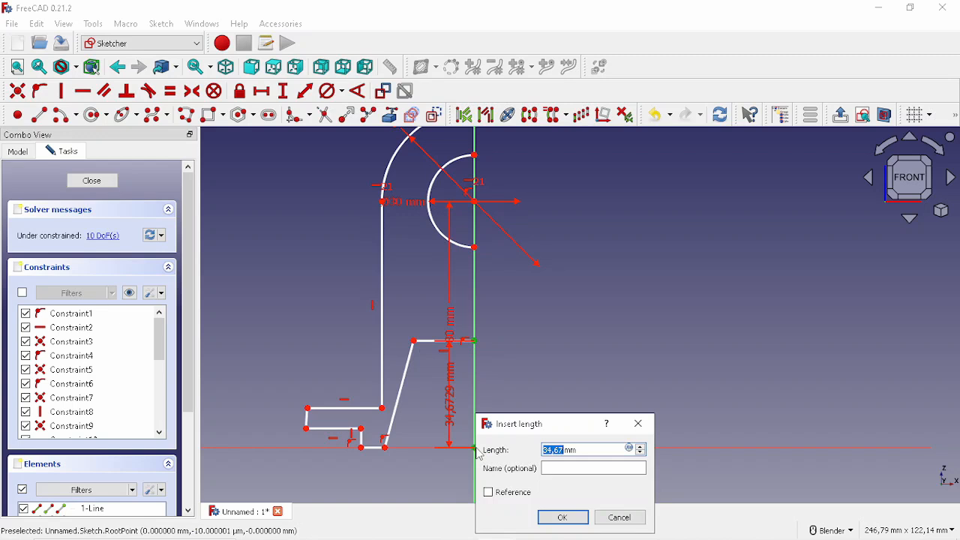
{"action": "type", "text": "52"}
{"action": "key", "text": "Return"}
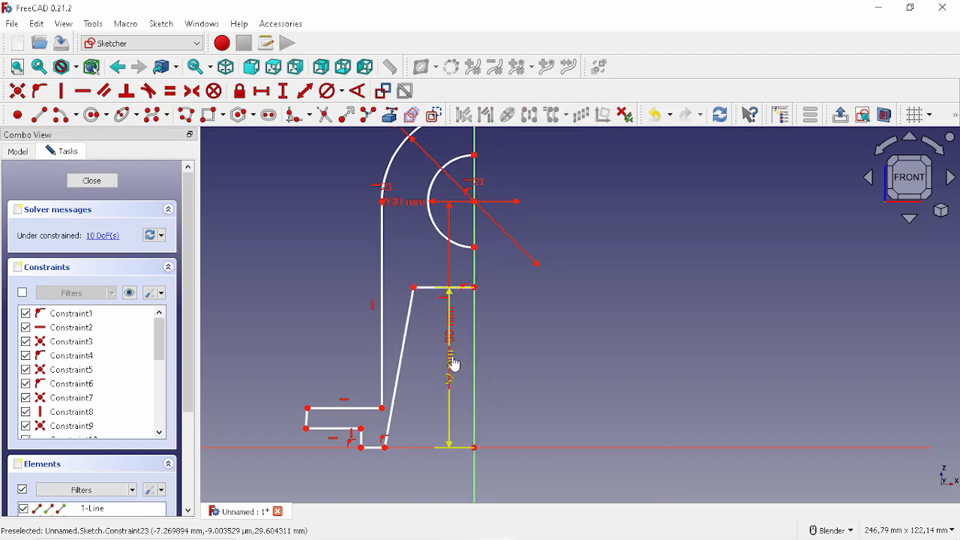
{"action": "left_click_drag", "start_coordinate": [454, 365], "coordinate": [629, 367]}
{"action": "left_click_drag", "start_coordinate": [455, 337], "coordinate": [696, 325]}
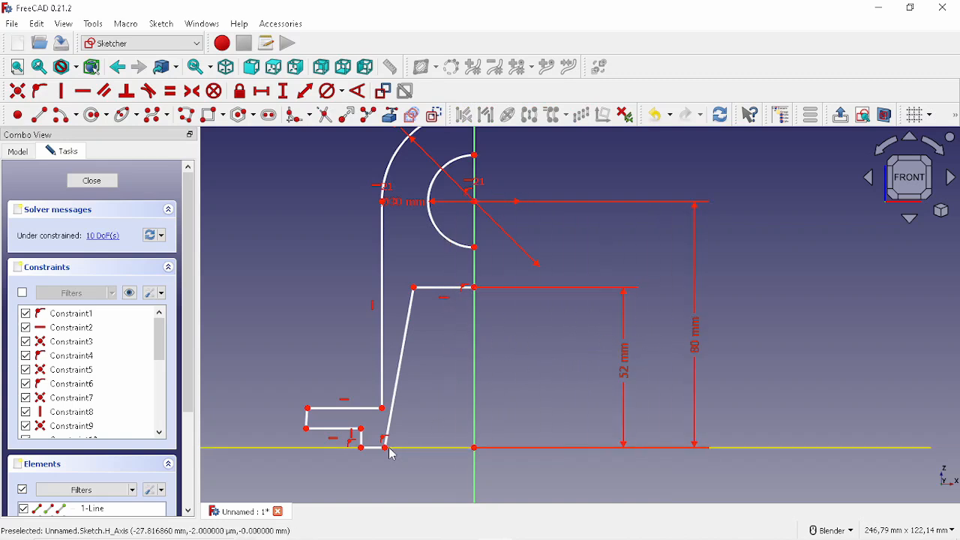
Reposition both ends of the slanted inner side and set the short upper inner edge's horizontal length to 12 mm.
{"action": "left_click_drag", "start_coordinate": [387, 449], "coordinate": [409, 449]}
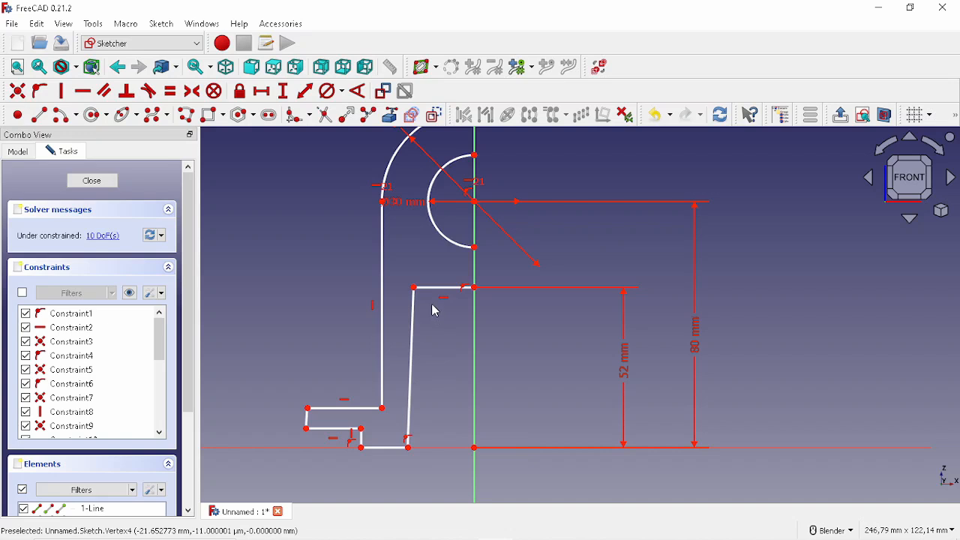
{"action": "left_click_drag", "start_coordinate": [414, 288], "coordinate": [432, 288]}
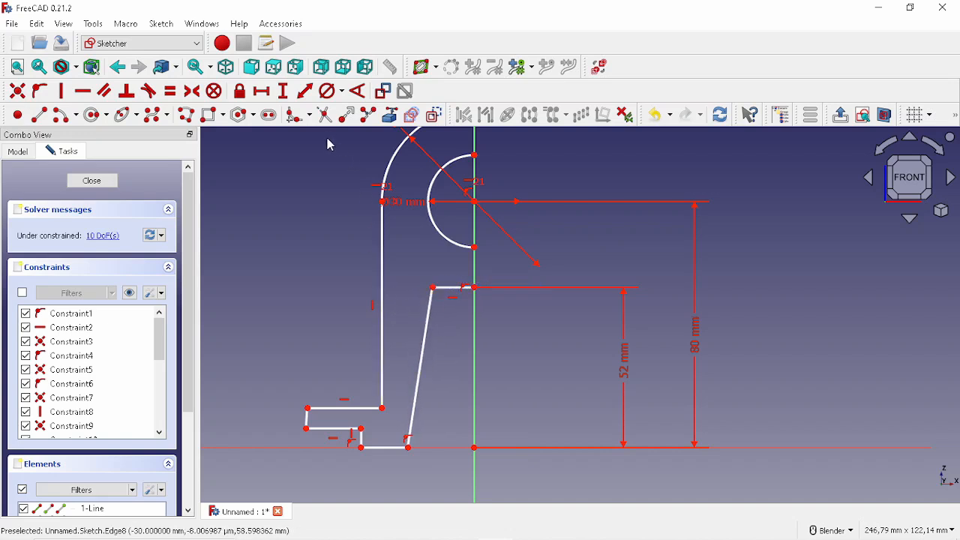
{"action": "left_click", "coordinate": [262, 92]}
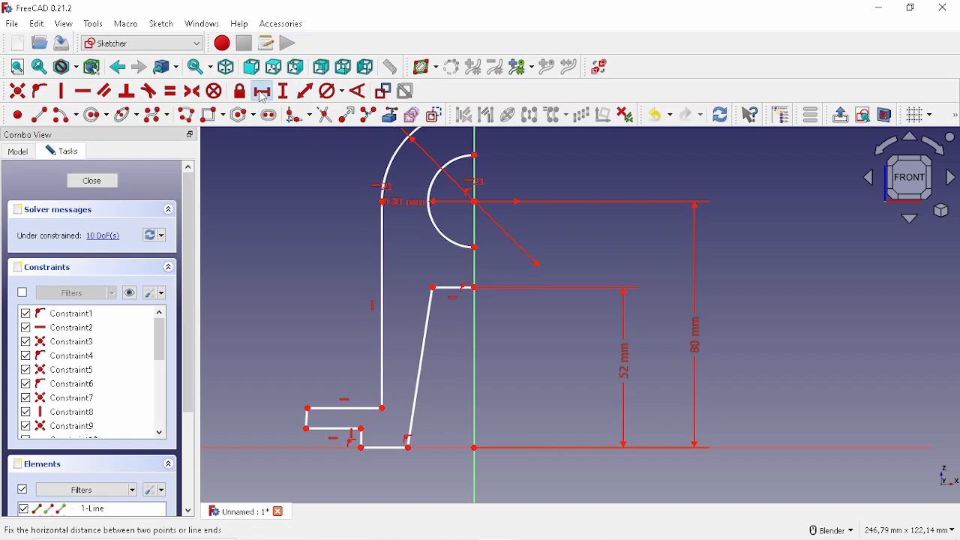
{"action": "left_click", "coordinate": [433, 287]}
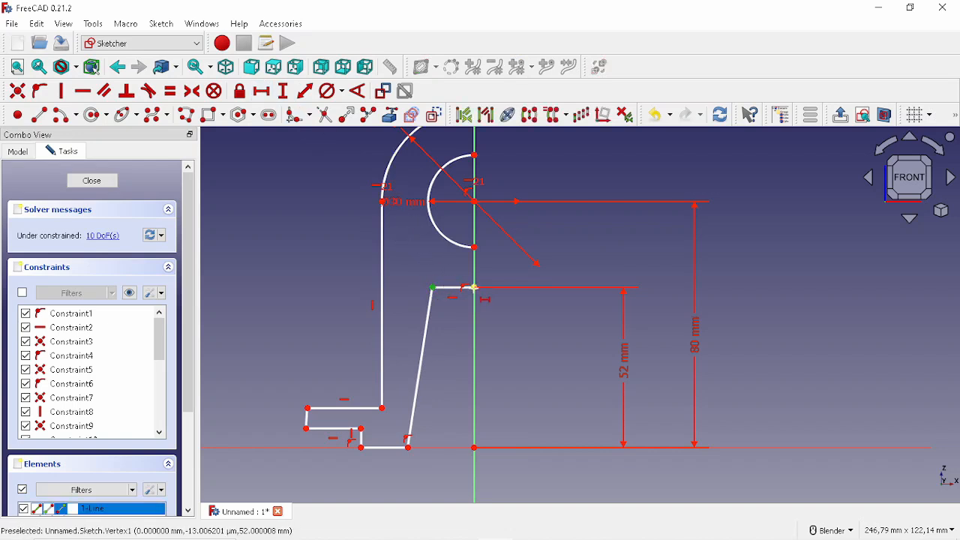
{"action": "left_click", "coordinate": [474, 287]}
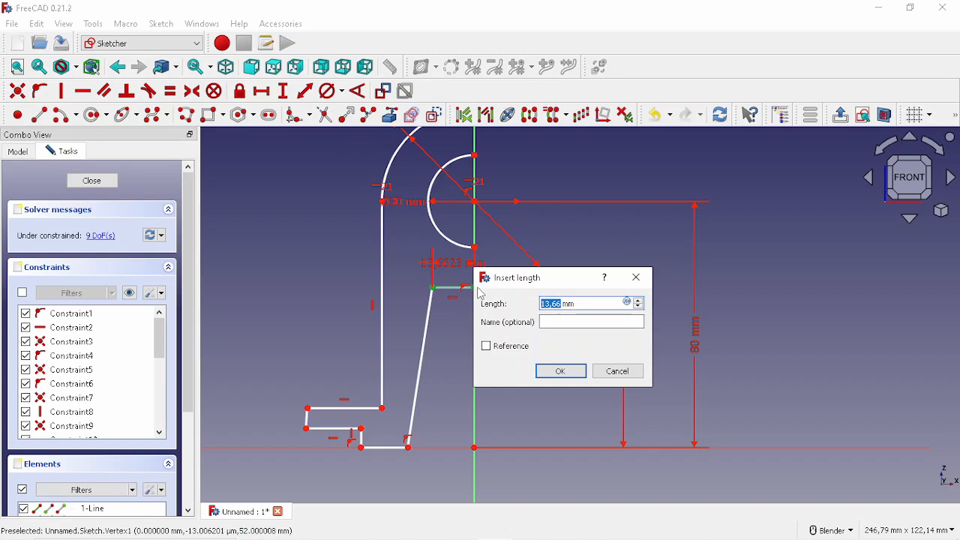
{"action": "type", "text": "12"}
{"action": "key", "text": "Return"}
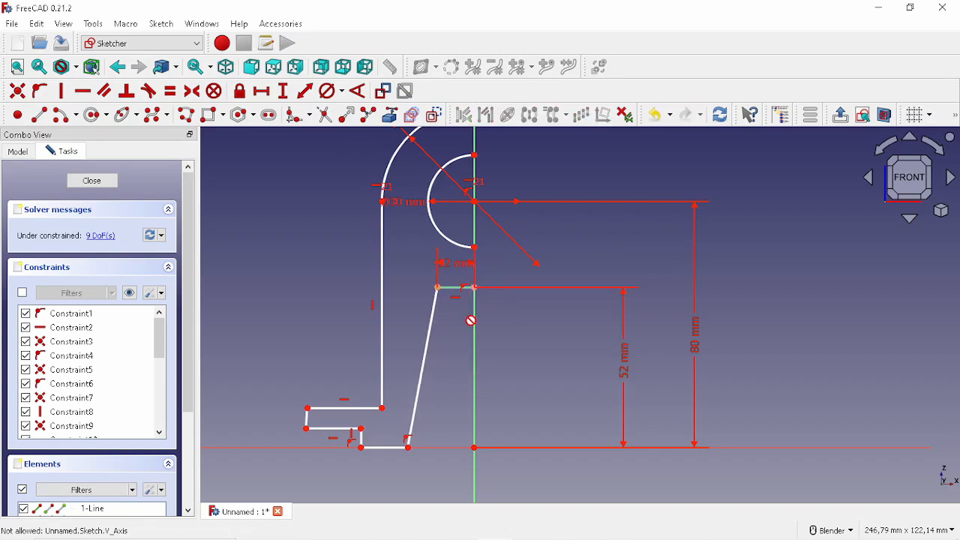
Set the horizontal distances from the origin to the bottom edge's inner and outer ends to 20 mm and 33 mm.
{"action": "left_click", "coordinate": [407, 448]}
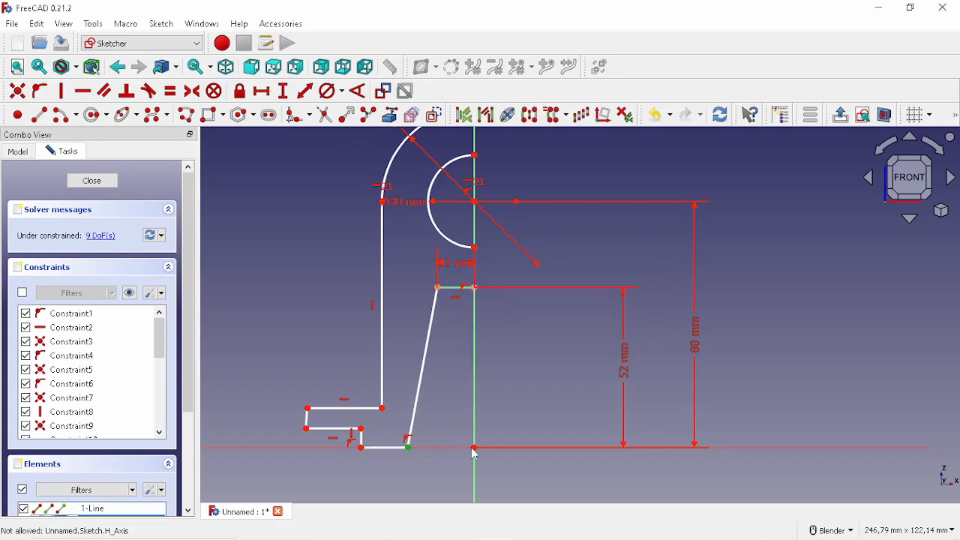
{"action": "left_click", "coordinate": [474, 449]}
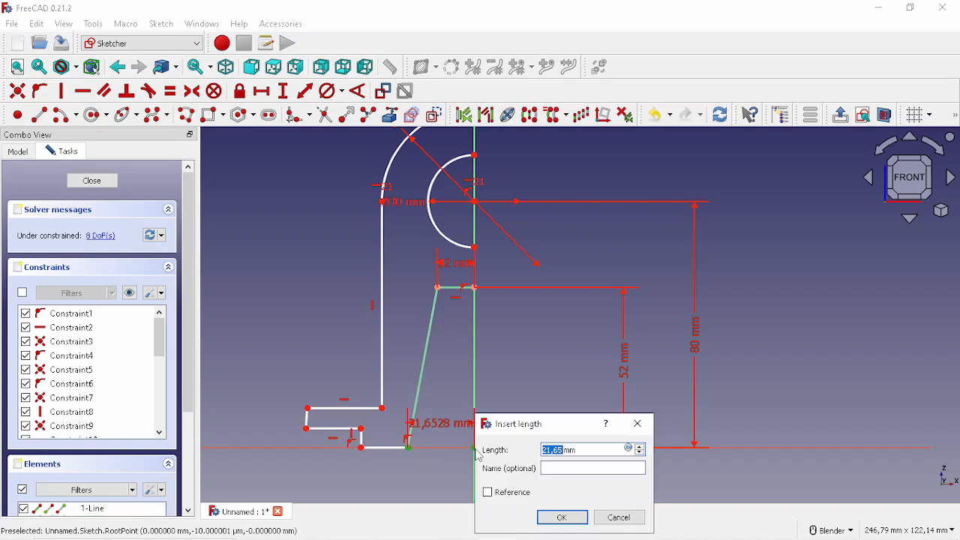
{"action": "type", "text": "20"}
{"action": "key", "text": "Return"}
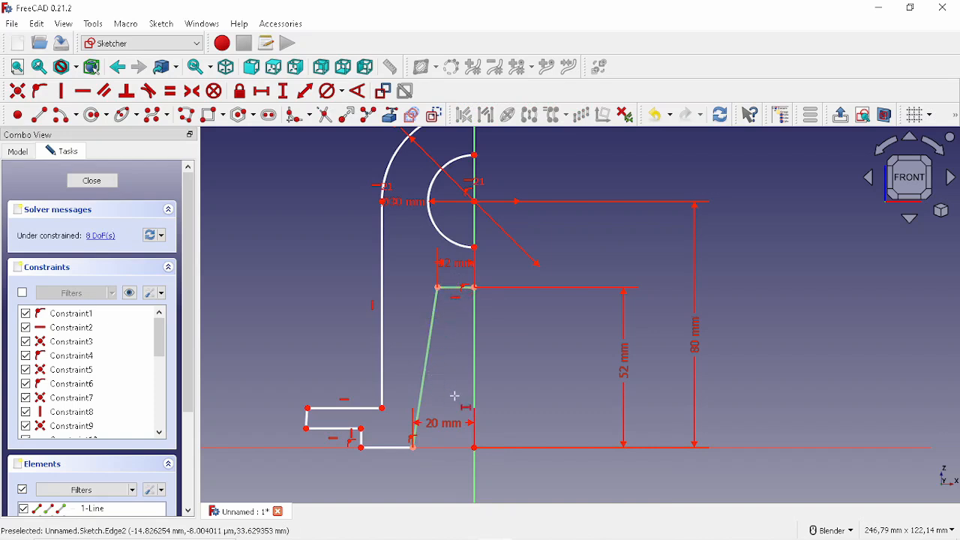
{"action": "left_click", "coordinate": [361, 450]}
{"action": "left_click", "coordinate": [475, 448]}
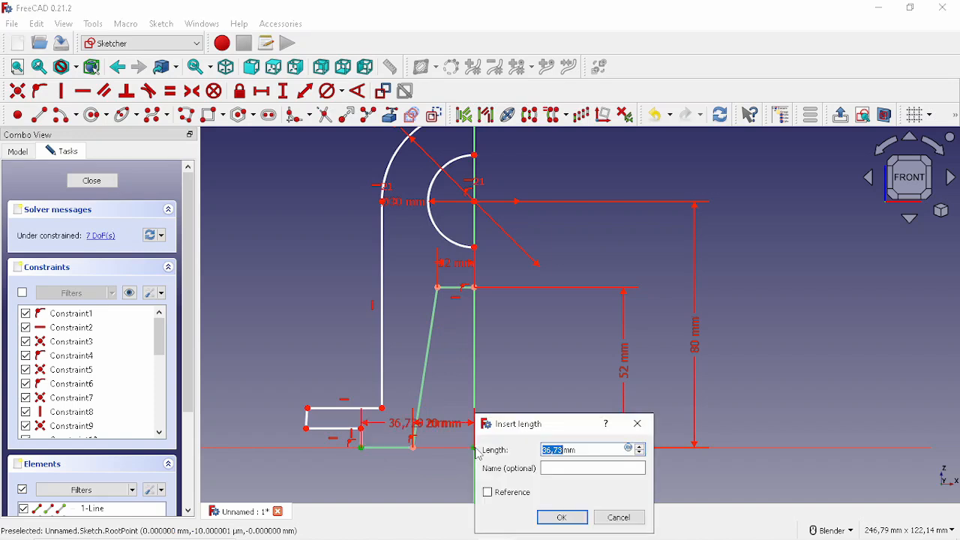
{"action": "type", "text": "33"}
{"action": "key", "text": "Return"}
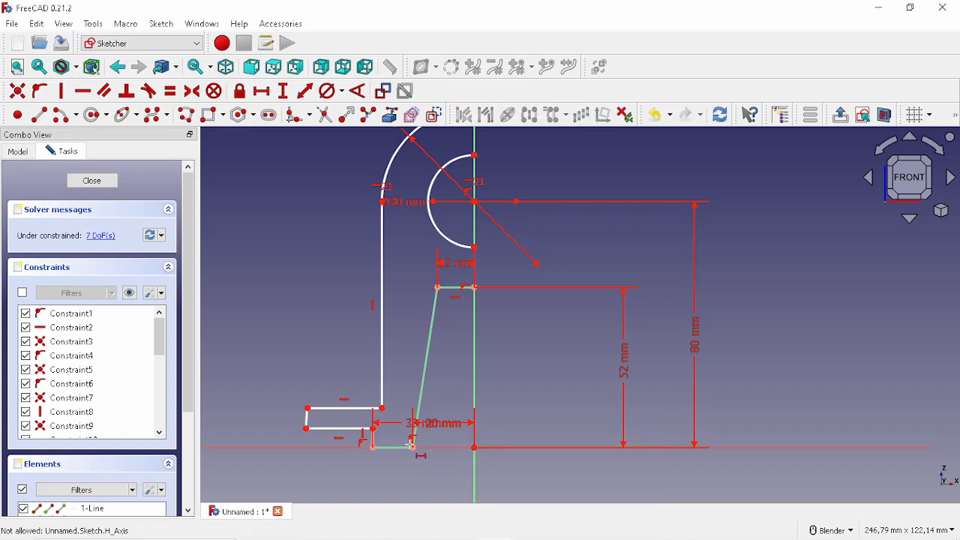
Place the foot's outer lower corner 53 mm horizontally from the origin and constrain the foot's outer end edge to be vertical.
{"action": "left_click", "coordinate": [307, 428]}
{"action": "left_click", "coordinate": [476, 450]}
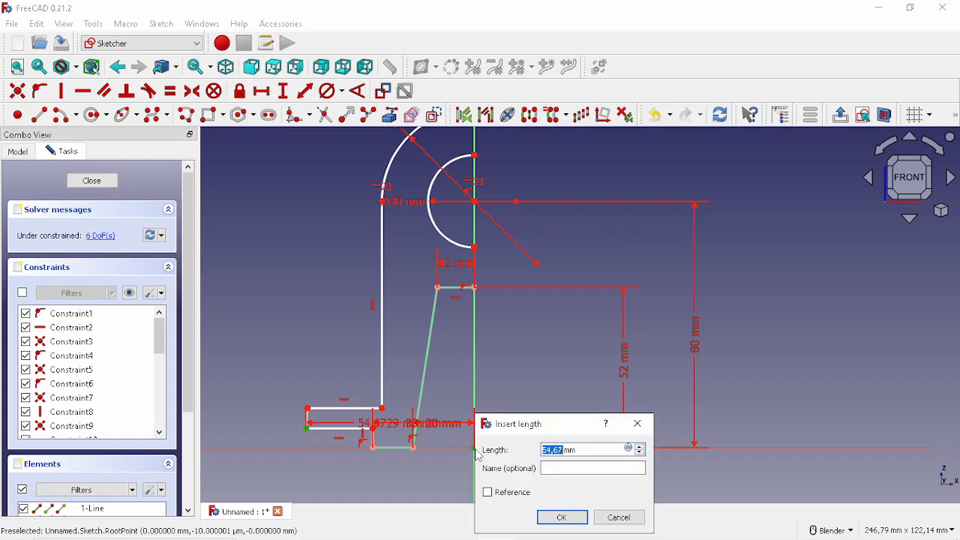
{"action": "type", "text": "53"}
{"action": "key", "text": "Return"}
{"action": "scroll", "coordinate": [297, 434], "scroll_direction": "up", "scroll_amount": 4}
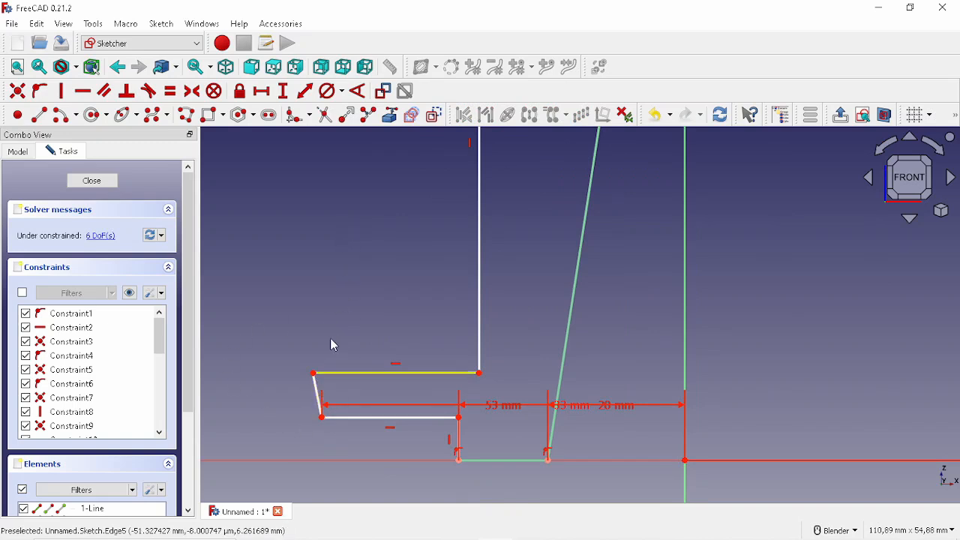
{"action": "left_click", "coordinate": [318, 388]}
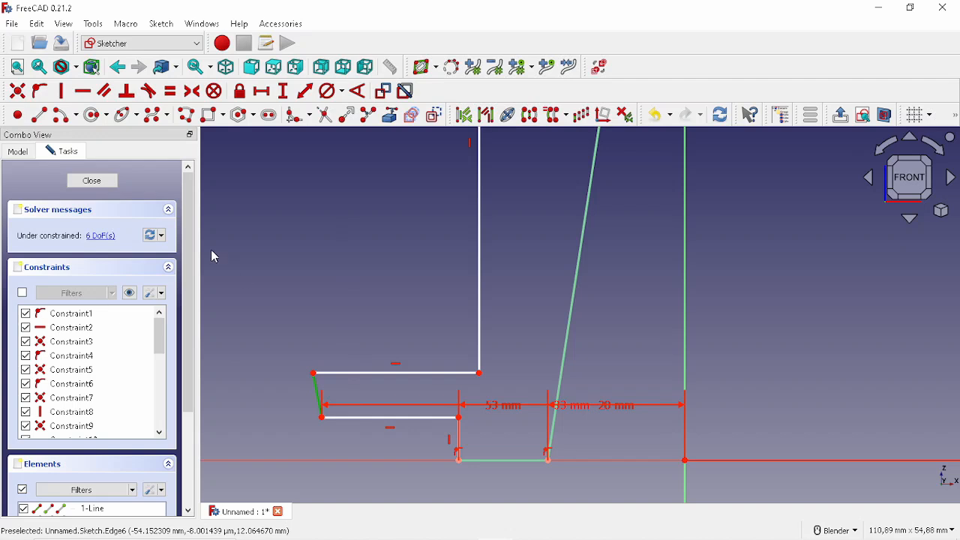
{"action": "left_click", "coordinate": [64, 93]}
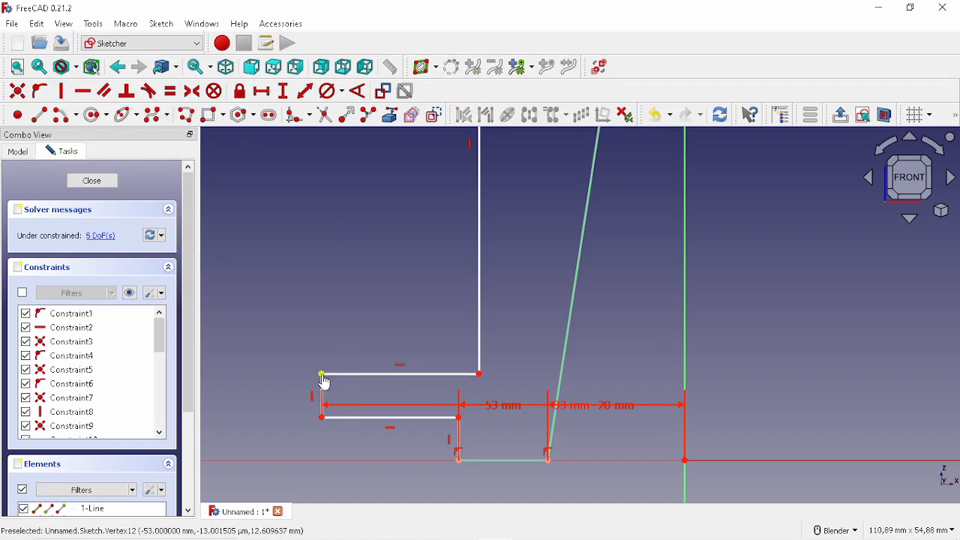
Move the 20 mm, 33 mm and 53 mm horizontal dimensions apart from each other below the profile.
{"action": "scroll", "coordinate": [466, 375], "scroll_direction": "down", "scroll_amount": 2}
{"action": "scroll", "coordinate": [463, 370], "scroll_direction": "down", "scroll_amount": 1}
{"action": "middle_click_drag", "start_coordinate": [617, 420], "coordinate": [572, 399], "text": "shift"}
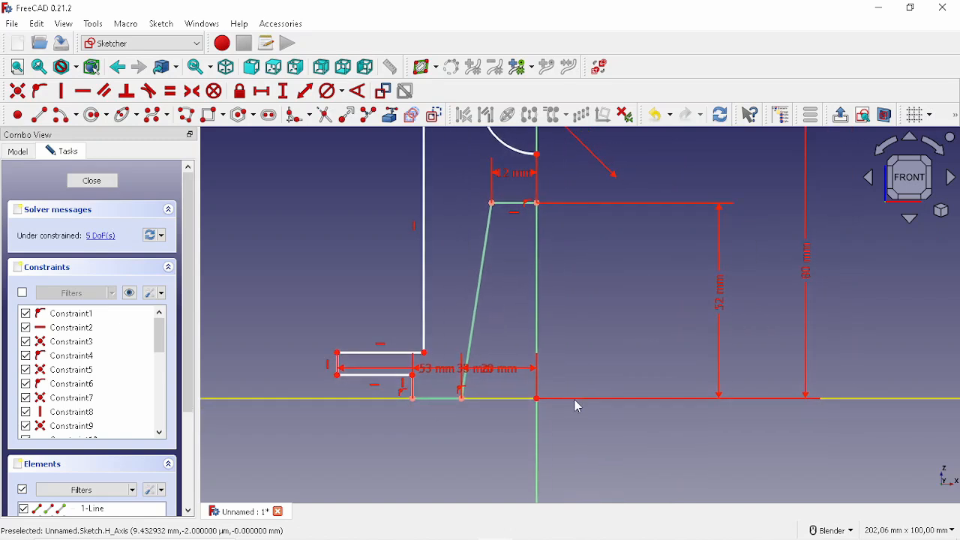
{"action": "left_click_drag", "start_coordinate": [438, 381], "coordinate": [444, 497]}
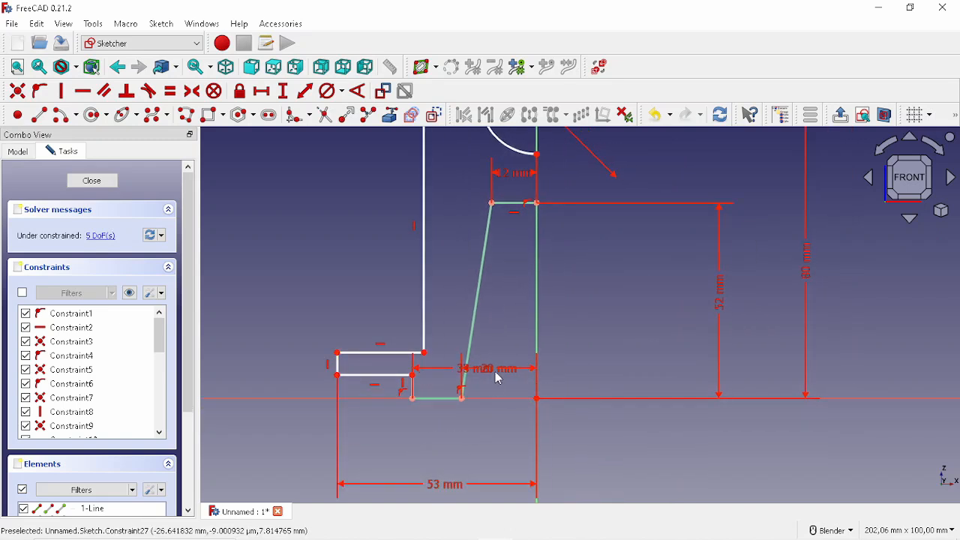
{"action": "left_click_drag", "start_coordinate": [495, 369], "coordinate": [475, 446]}
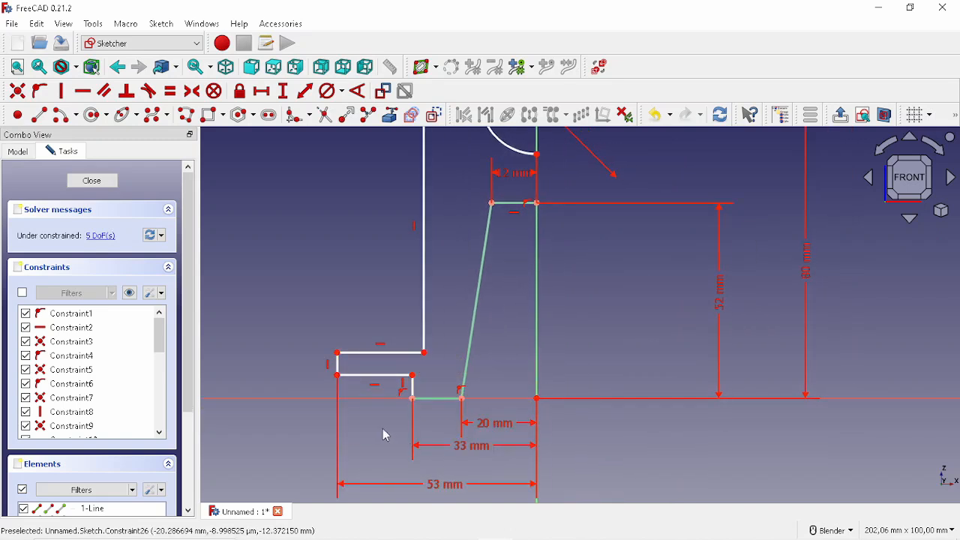
Set the short vertical step beneath the foot to 5 mm and the foot's outer end edge to 10 mm.
{"action": "left_click", "coordinate": [283, 90]}
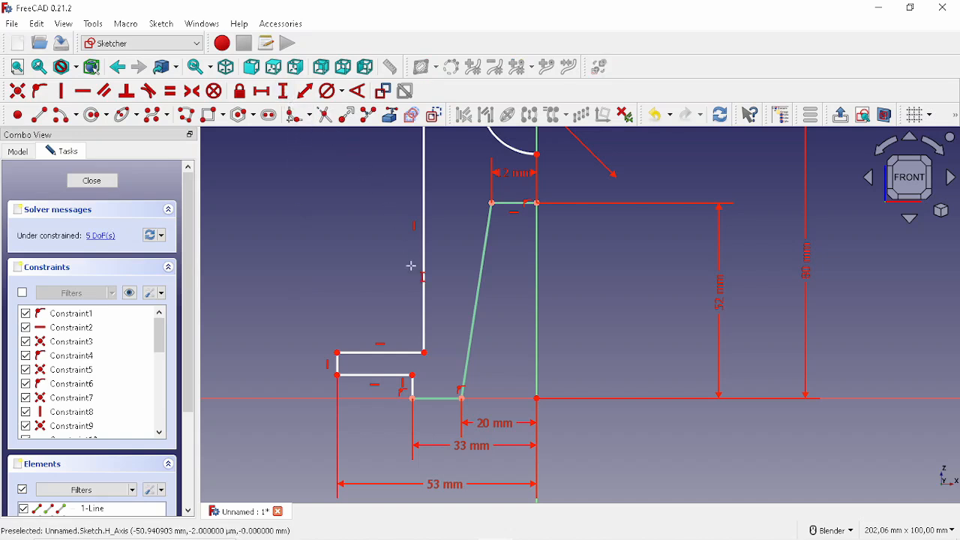
{"action": "left_click", "coordinate": [414, 391]}
{"action": "key", "text": "Return"}
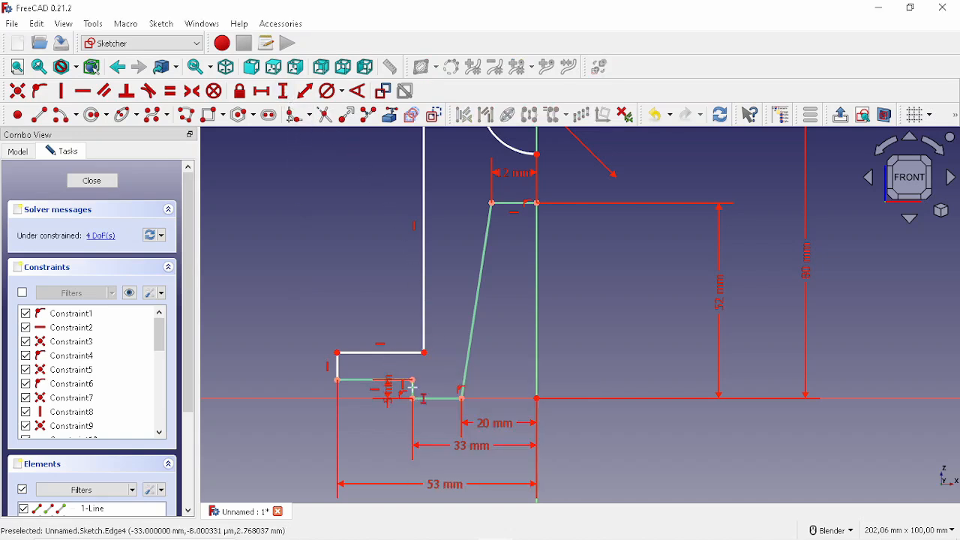
{"action": "left_click", "coordinate": [338, 368]}
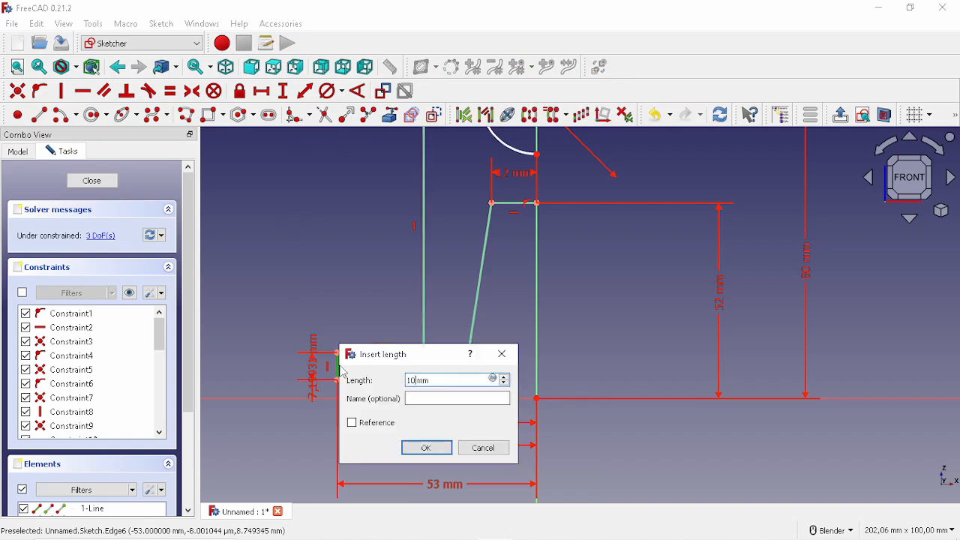
{"action": "key", "text": "Return"}
Constrain the upper endpoint of the outer 60 mm arc onto the sketch's vertical axis.
{"action": "scroll", "coordinate": [339, 365], "scroll_direction": "down", "scroll_amount": 4}
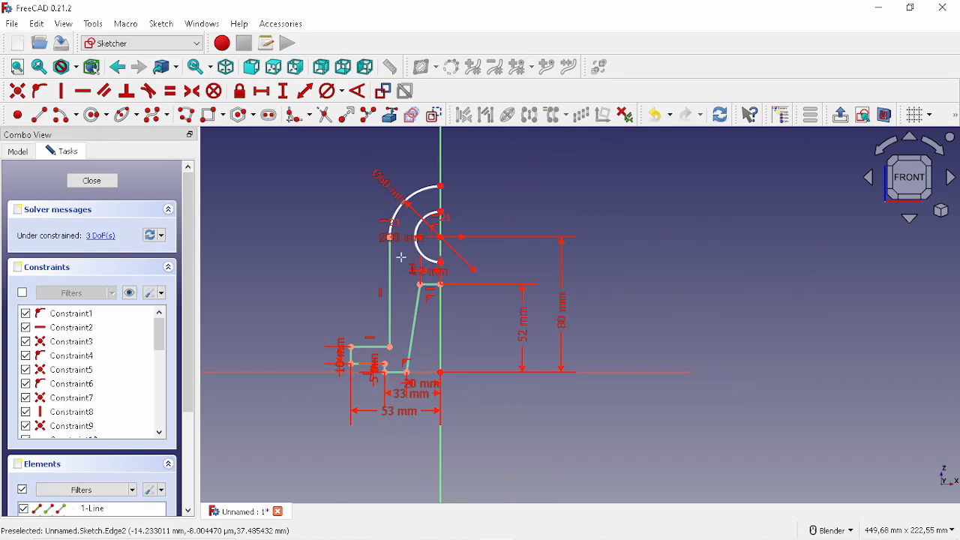
{"action": "scroll", "coordinate": [425, 353], "scroll_direction": "up", "scroll_amount": 2}
{"action": "middle_click_drag", "start_coordinate": [479, 272], "coordinate": [470, 310], "text": "shift"}
{"action": "mouse_move", "coordinate": [501, 267]}
{"action": "middle_mouse_down", "text": "shift"}
{"action": "mouse_move", "coordinate": [469, 310]}
{"action": "mouse_move", "coordinate": [426, 343]}
{"action": "mouse_move", "coordinate": [410, 405]}
{"action": "middle_mouse_up", "text": "shift"}
{"action": "scroll", "coordinate": [422, 306], "scroll_direction": "up", "scroll_amount": 2}
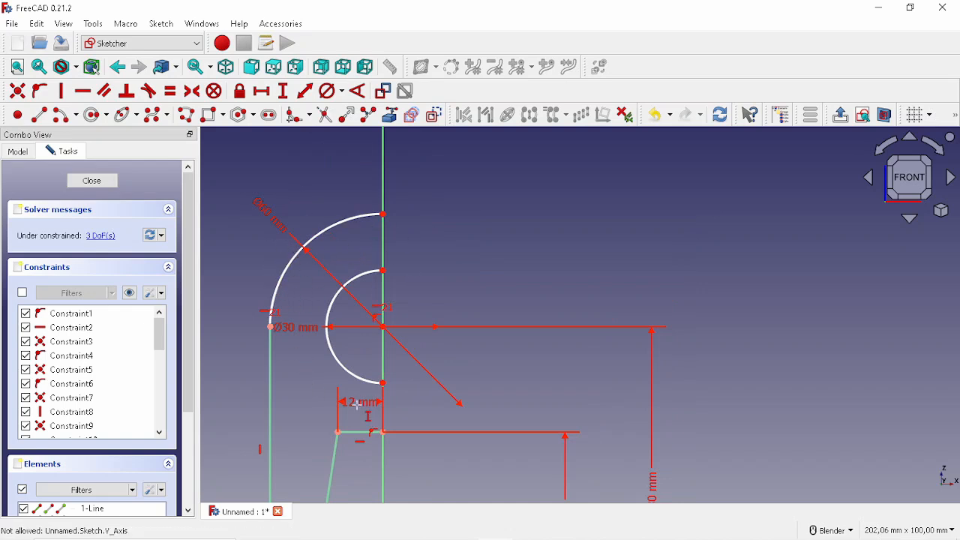
{"action": "middle_click_drag", "start_coordinate": [333, 372], "coordinate": [435, 355], "text": "shift"}
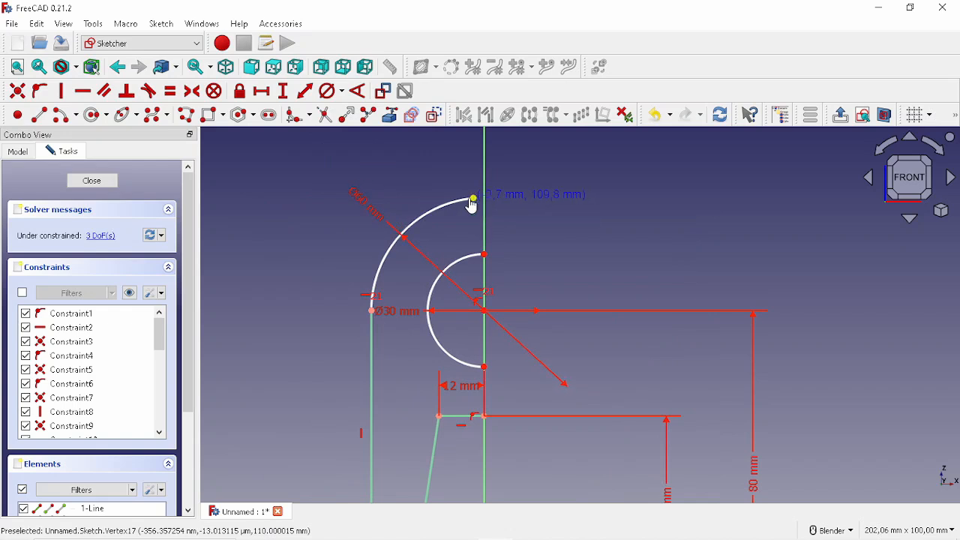
{"action": "left_click_drag", "start_coordinate": [492, 203], "coordinate": [440, 208]}
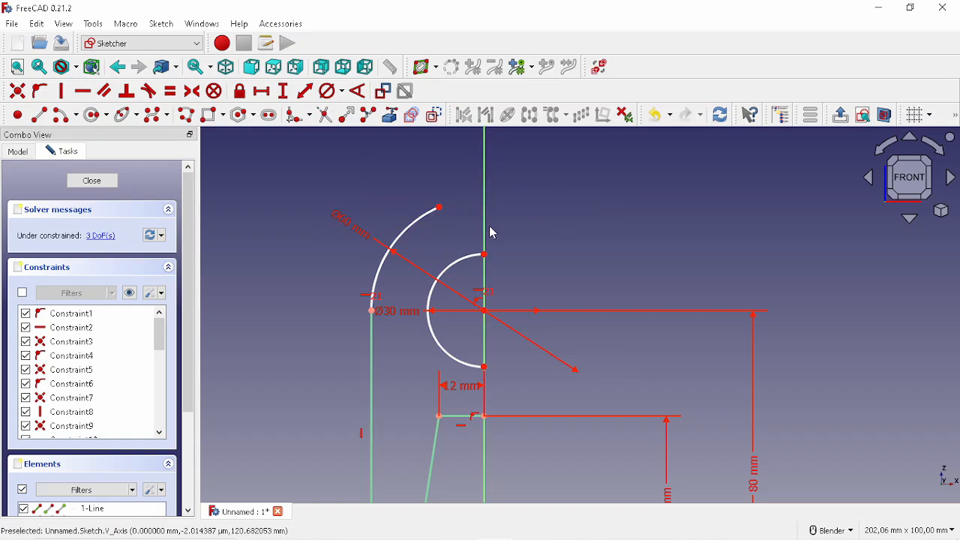
{"action": "left_click", "coordinate": [440, 209]}
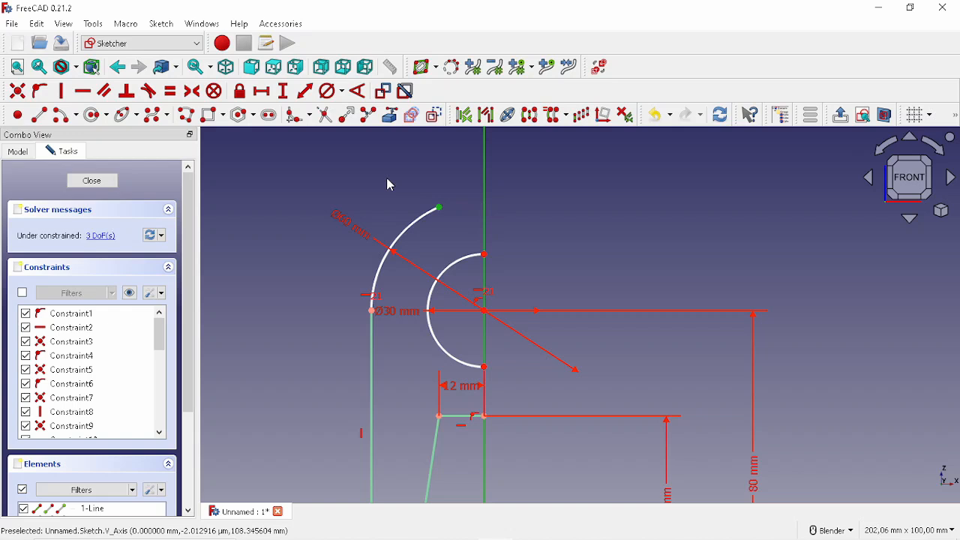
{"action": "left_click", "coordinate": [41, 95]}
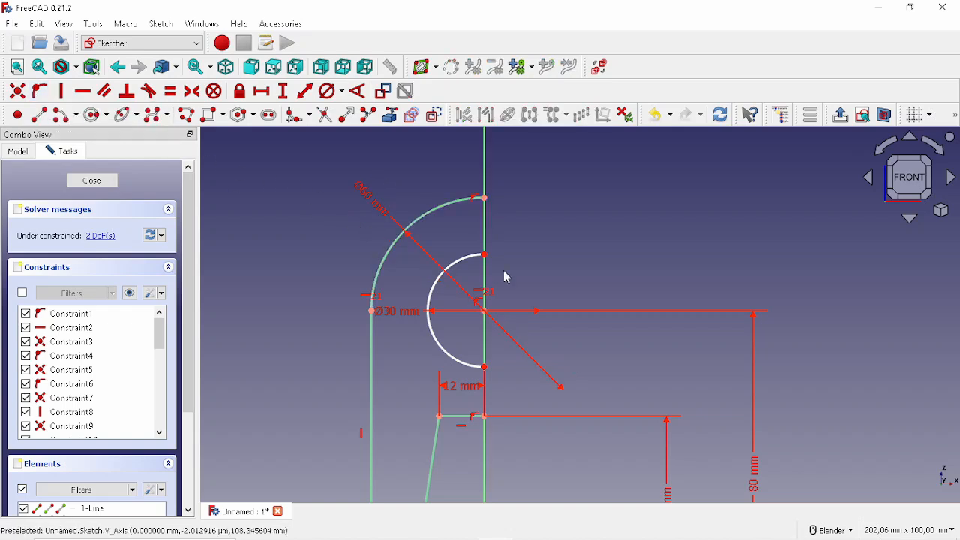
Constrain both endpoints of the inner 30 mm arc onto the vertical axis.
{"action": "mouse_move", "coordinate": [470, 259]}
{"action": "left_mouse_down"}
{"action": "mouse_move", "coordinate": [457, 264]}
{"action": "mouse_move", "coordinate": [464, 262]}
{"action": "left_mouse_up"}
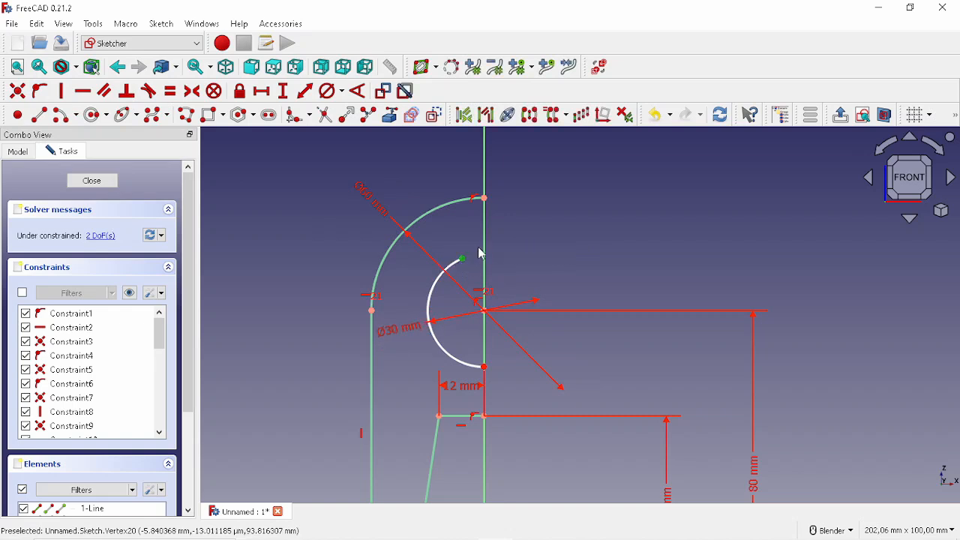
{"action": "left_click", "coordinate": [40, 90]}
{"action": "left_click_drag", "start_coordinate": [487, 376], "coordinate": [465, 370]}
{"action": "left_click", "coordinate": [460, 363]}
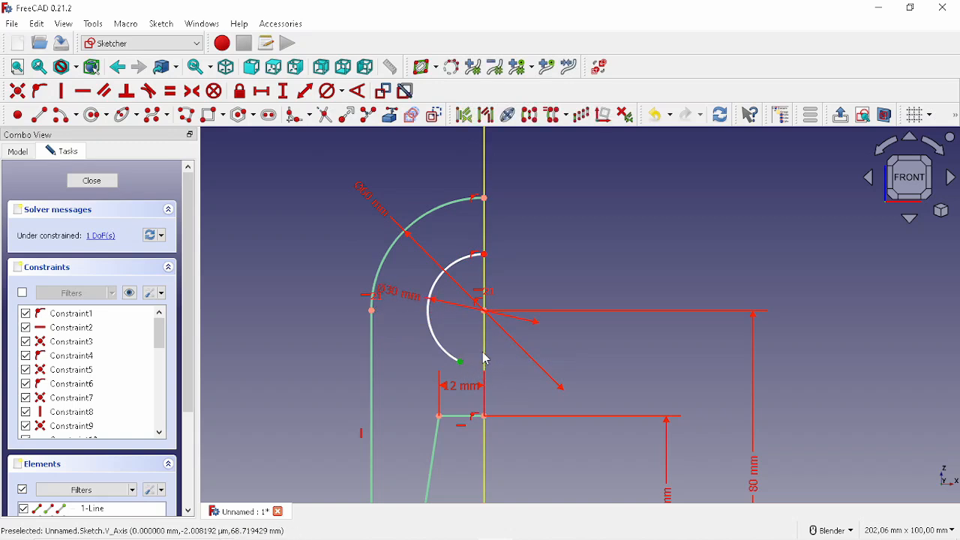
{"action": "left_click", "coordinate": [484, 351]}
{"action": "left_click", "coordinate": [40, 91]}
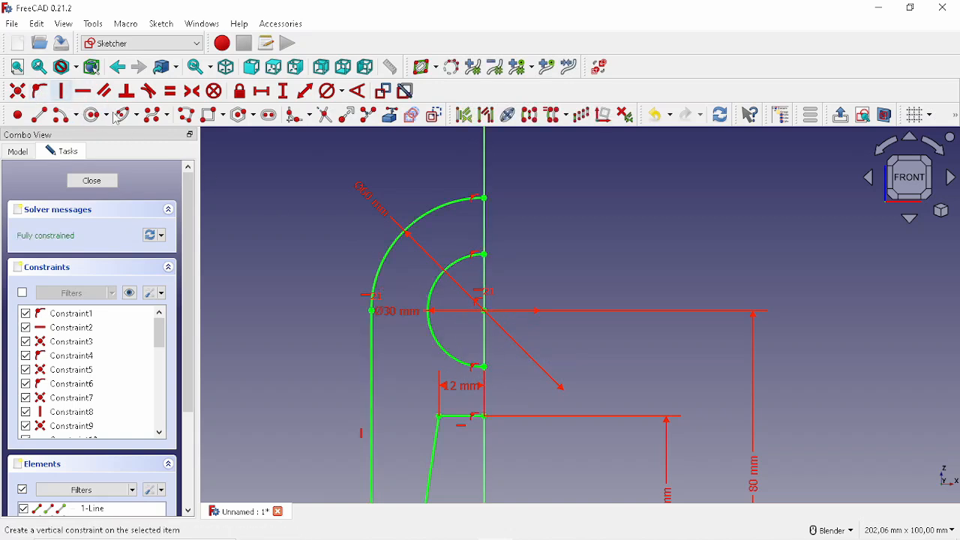
Mirror the complete half profile about the sketch's vertical axis with the Symmetry tool.
{"action": "scroll", "coordinate": [547, 275], "scroll_direction": "down", "scroll_amount": 5}
{"action": "middle_click_drag", "start_coordinate": [555, 351], "coordinate": [553, 321], "text": "shift"}
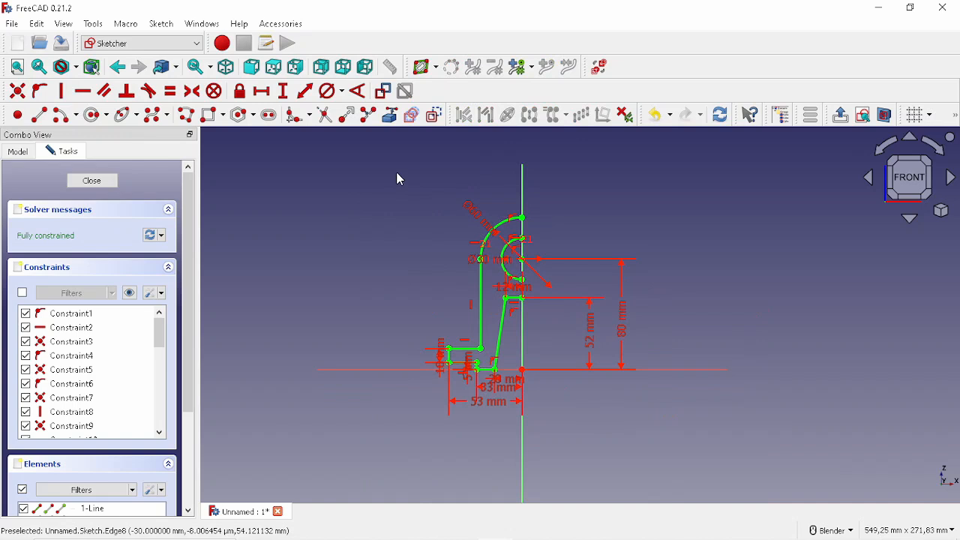
{"action": "left_click_drag", "start_coordinate": [397, 167], "coordinate": [571, 416]}
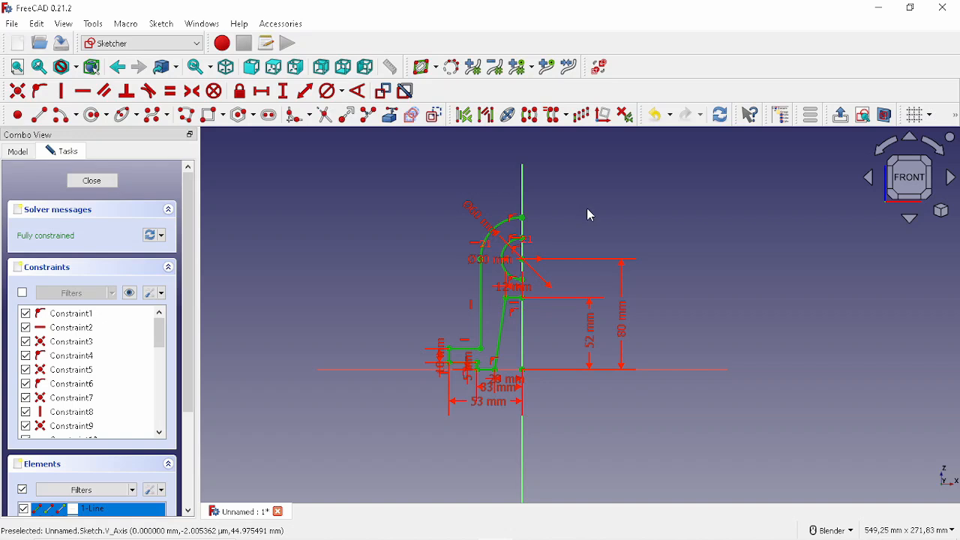
{"action": "left_click", "coordinate": [523, 180]}
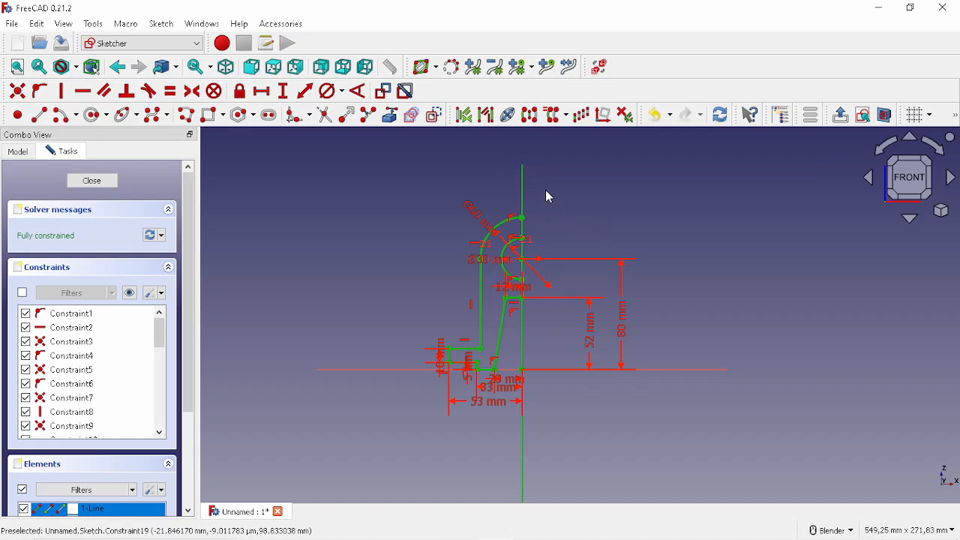
{"action": "left_click", "coordinate": [530, 115]}
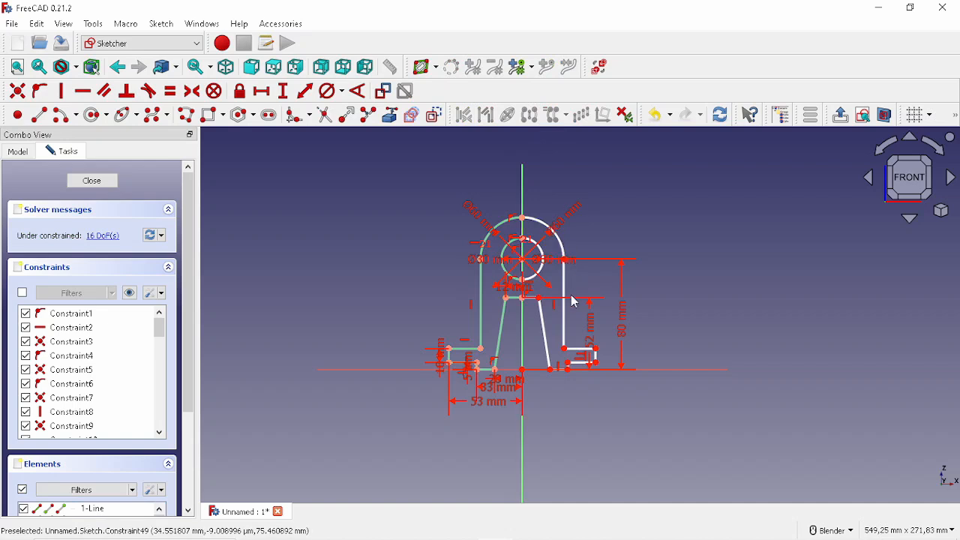
{"action": "scroll", "coordinate": [599, 369], "scroll_direction": "up", "scroll_amount": 3}
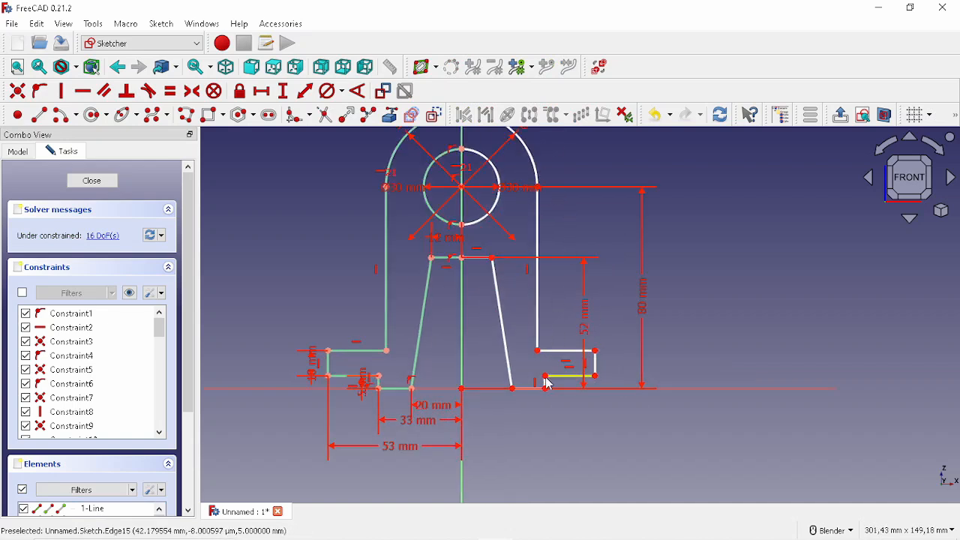
Block the mirrored half's arcs, upper horizontal edge, sloped inner edge and outer vertical edge against moving.
{"action": "scroll", "coordinate": [542, 381], "scroll_direction": "down", "scroll_amount": 4}
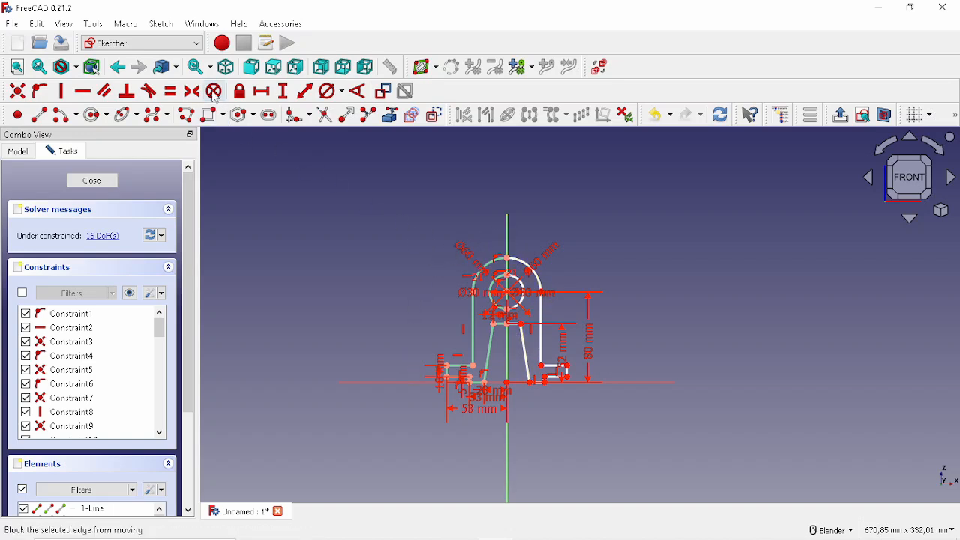
{"action": "scroll", "coordinate": [589, 321], "scroll_direction": "up", "scroll_amount": 1}
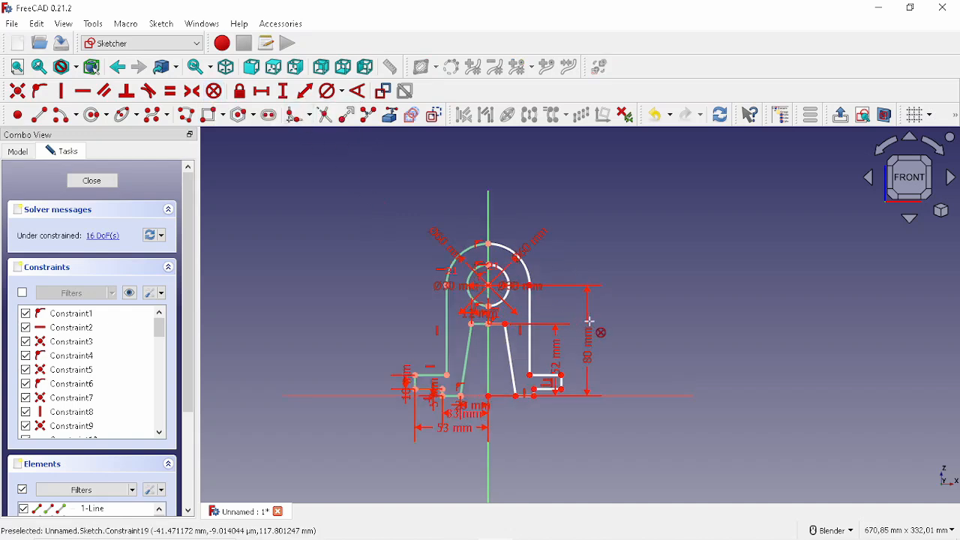
{"action": "scroll", "coordinate": [555, 313], "scroll_direction": "up", "scroll_amount": 2}
{"action": "scroll", "coordinate": [472, 257], "scroll_direction": "up", "scroll_amount": 1}
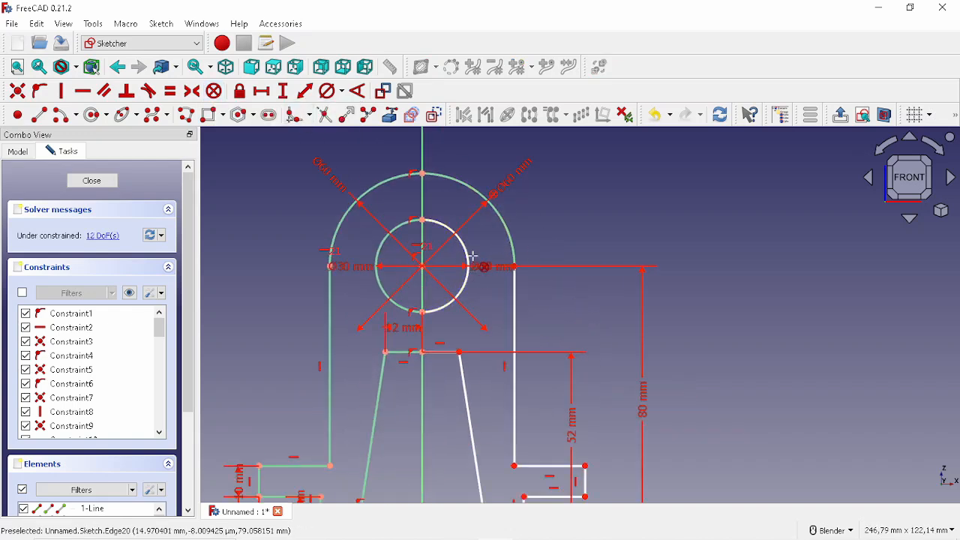
{"action": "left_click", "coordinate": [461, 369]}
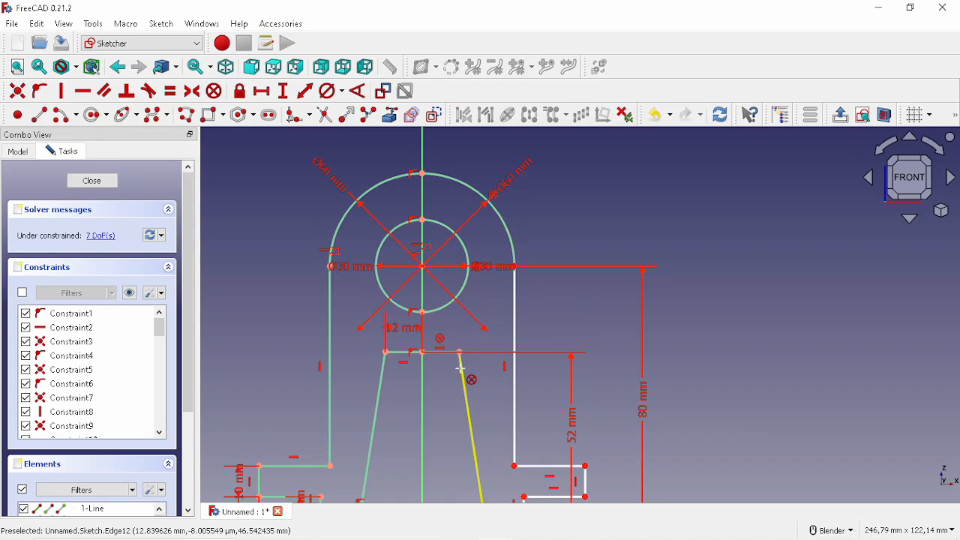
{"action": "left_click", "coordinate": [516, 337]}
Block the mirrored foot's top edge, outer end edge and short vertical step, and finish the profile sketch.
{"action": "scroll", "coordinate": [519, 347], "scroll_direction": "down", "scroll_amount": 3}
{"action": "scroll", "coordinate": [528, 383], "scroll_direction": "up", "scroll_amount": 3}
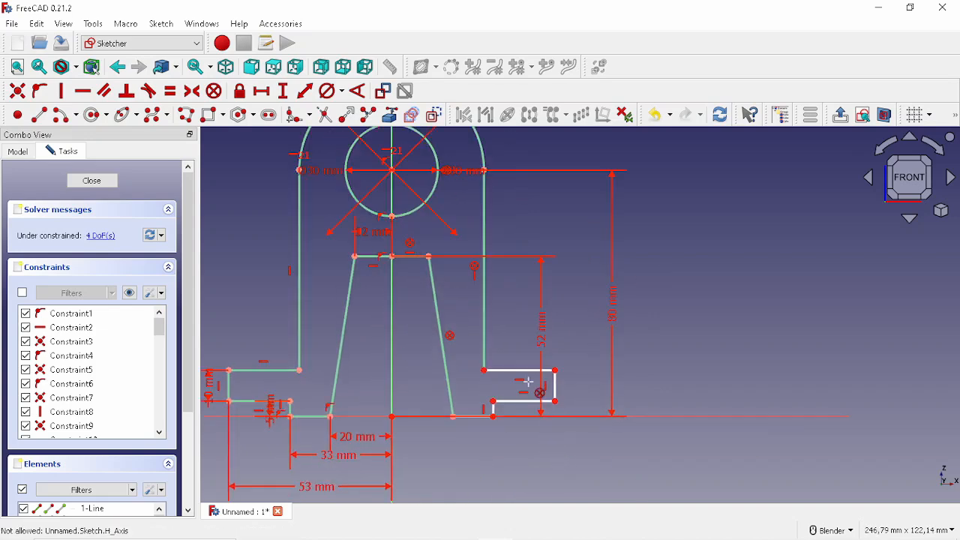
{"action": "left_click", "coordinate": [525, 370]}
{"action": "left_click", "coordinate": [555, 386]}
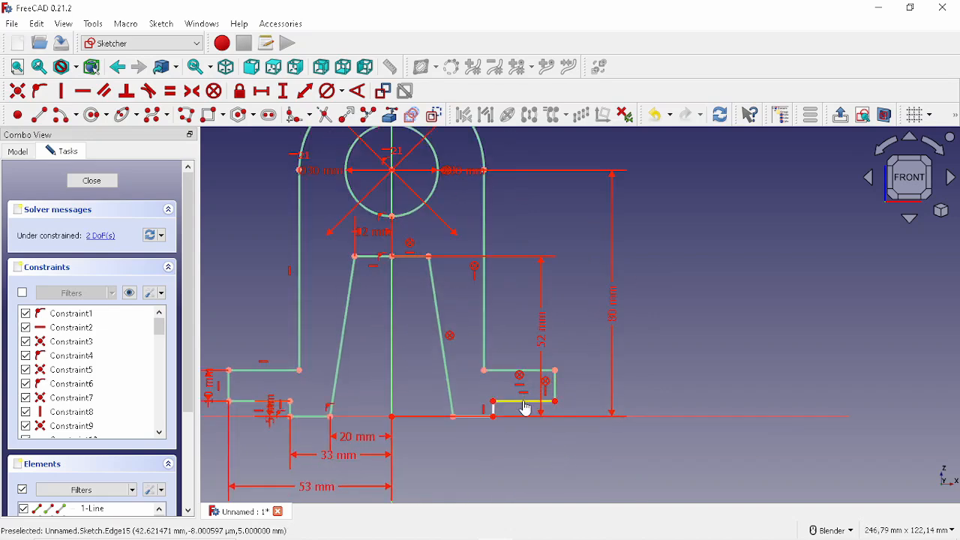
{"action": "scroll", "coordinate": [525, 409], "scroll_direction": "up", "scroll_amount": 3}
{"action": "left_click", "coordinate": [485, 391]}
{"action": "scroll", "coordinate": [474, 376], "scroll_direction": "down", "scroll_amount": 3}
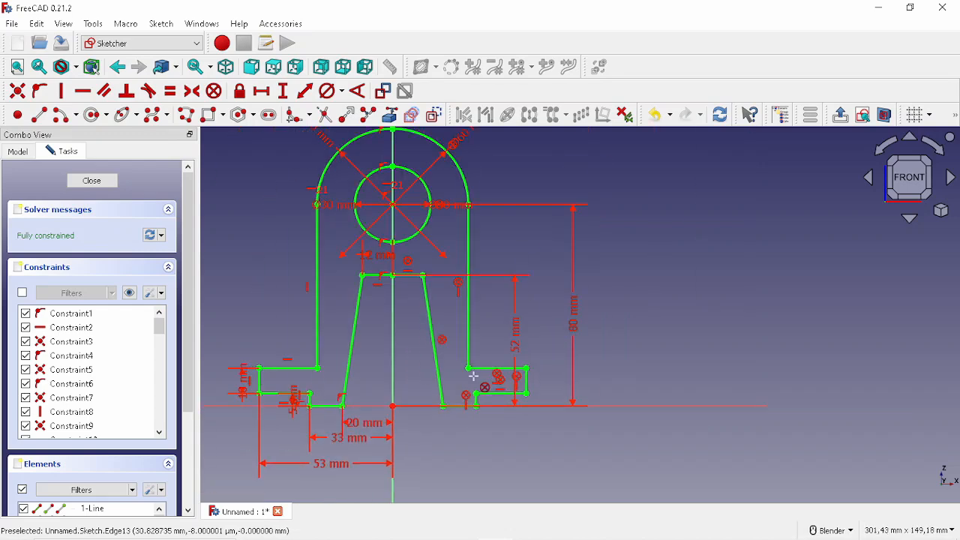
{"action": "scroll", "coordinate": [474, 376], "scroll_direction": "down", "scroll_amount": 1}
{"action": "scroll", "coordinate": [371, 247], "scroll_direction": "down", "scroll_amount": 2}
{"action": "middle_click_drag", "start_coordinate": [375, 303], "coordinate": [462, 310], "text": "shift"}
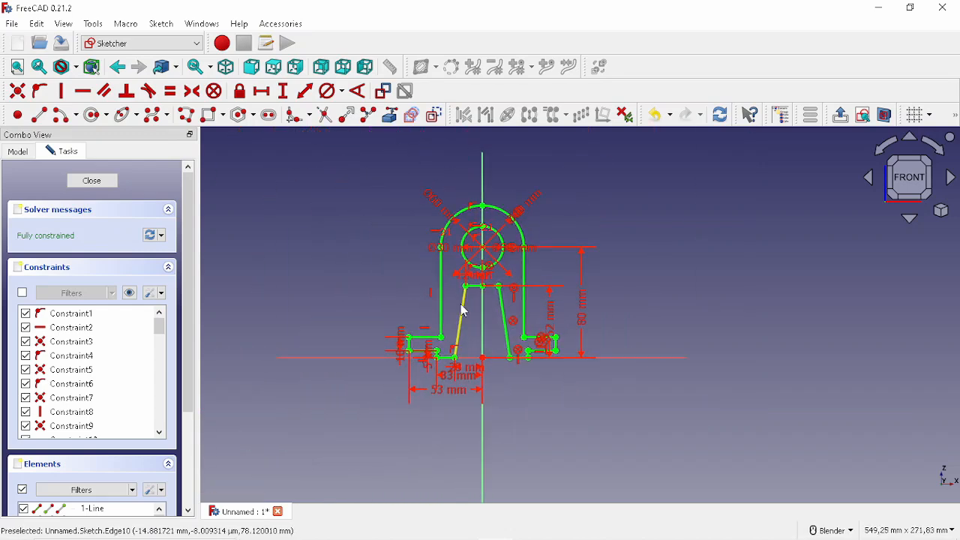
{"action": "left_click", "coordinate": [91, 181]}
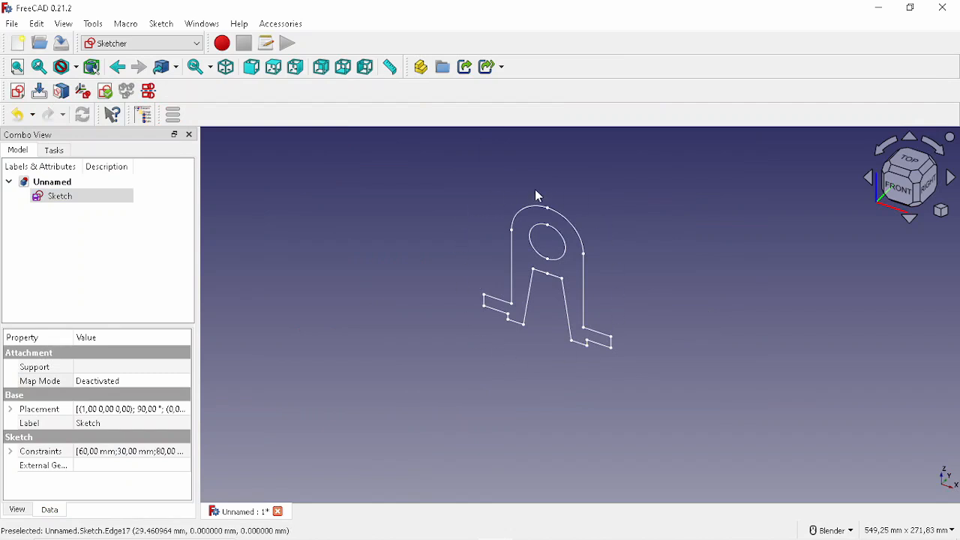
Extrude the profile sketch 60 mm along its normal as a solid in the Part workbench.
{"action": "left_click", "coordinate": [120, 43]}
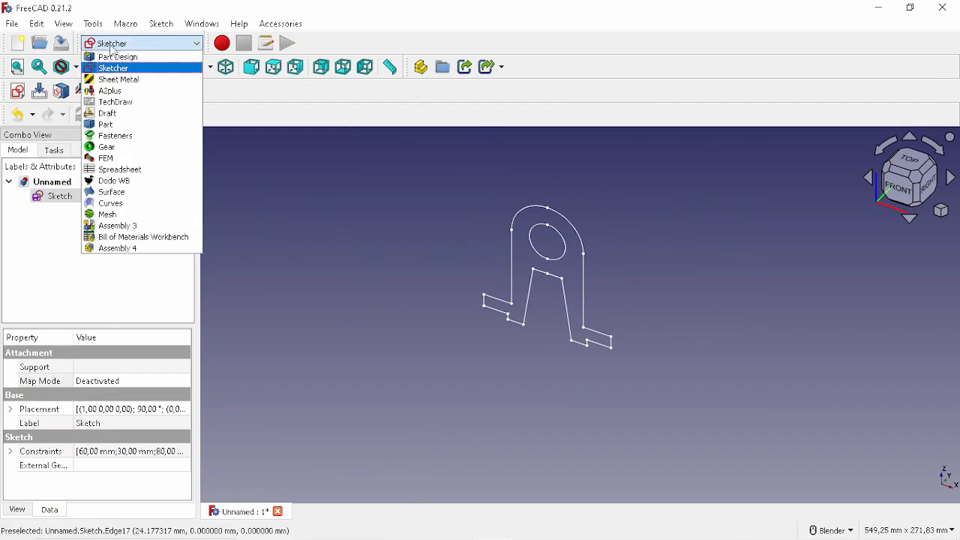
{"action": "left_click", "coordinate": [120, 124]}
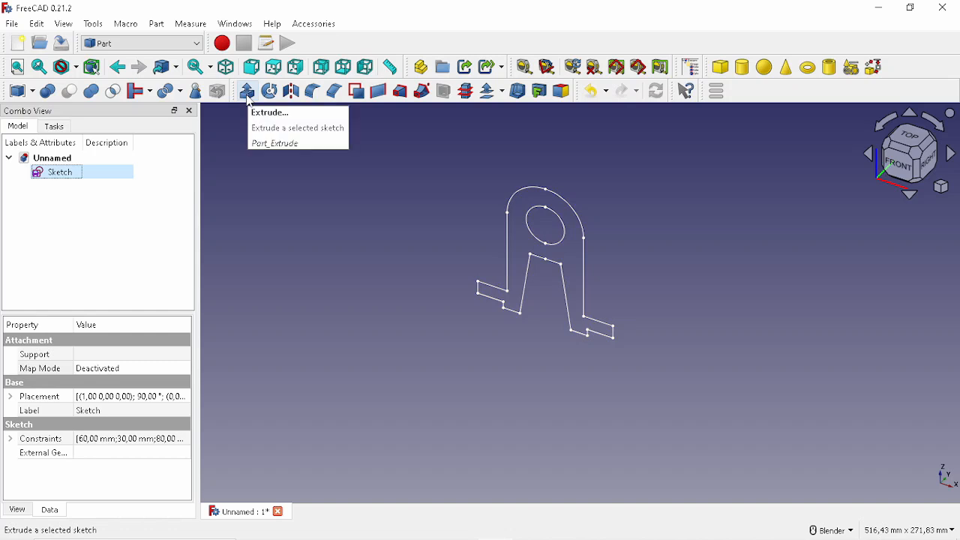
{"action": "left_click", "coordinate": [247, 93]}
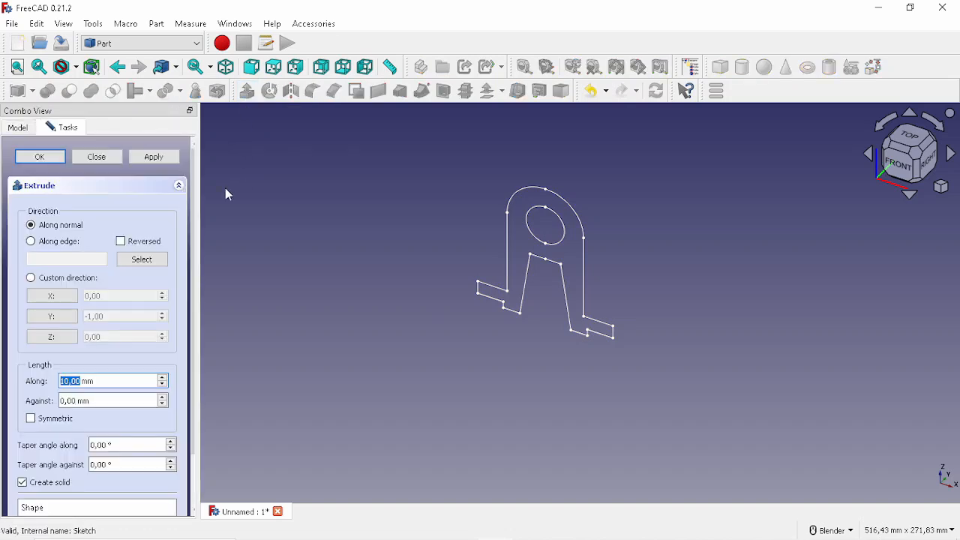
{"action": "left_click_drag", "start_coordinate": [200, 230], "coordinate": [268, 235]}
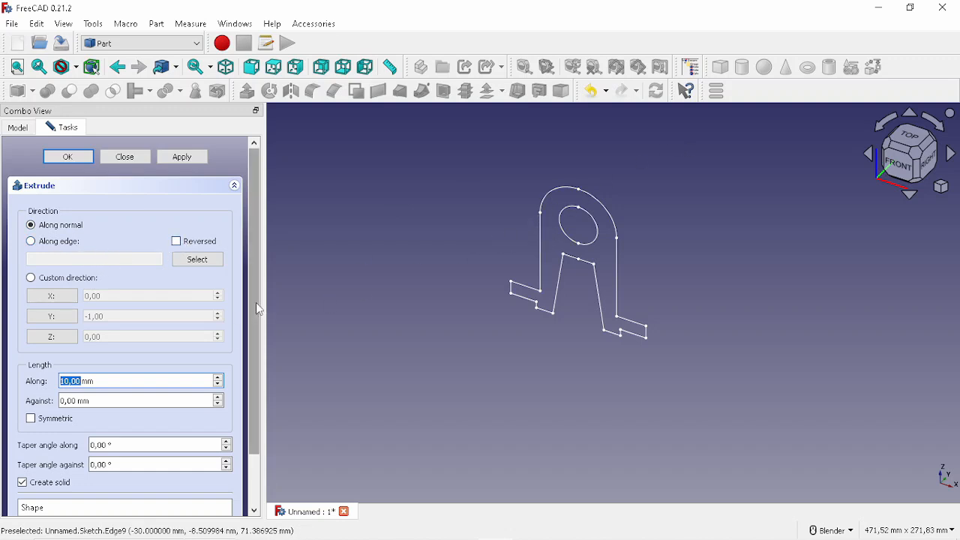
{"action": "left_click_drag", "start_coordinate": [256, 302], "coordinate": [255, 353]}
{"action": "left_click", "coordinate": [117, 319]}
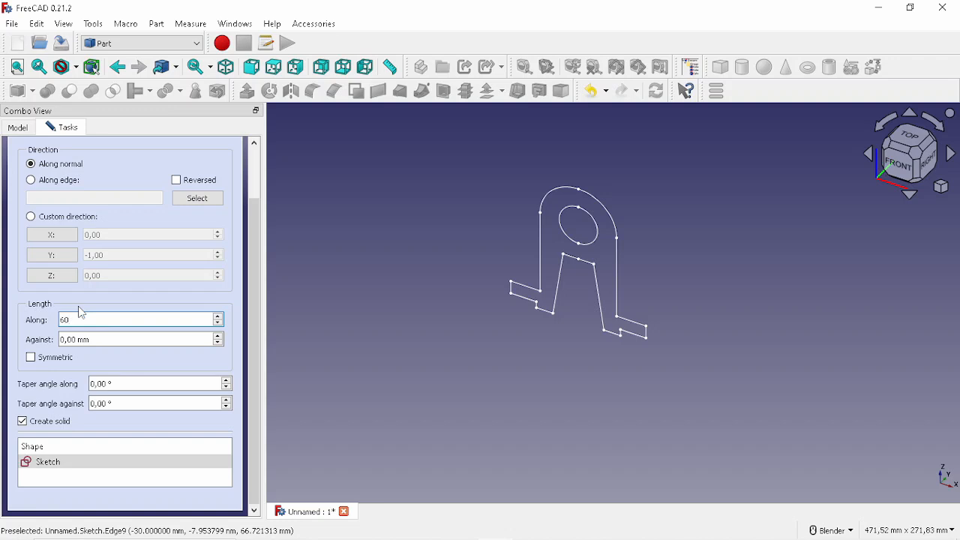
{"action": "left_click_drag", "start_coordinate": [253, 264], "coordinate": [246, 188]}
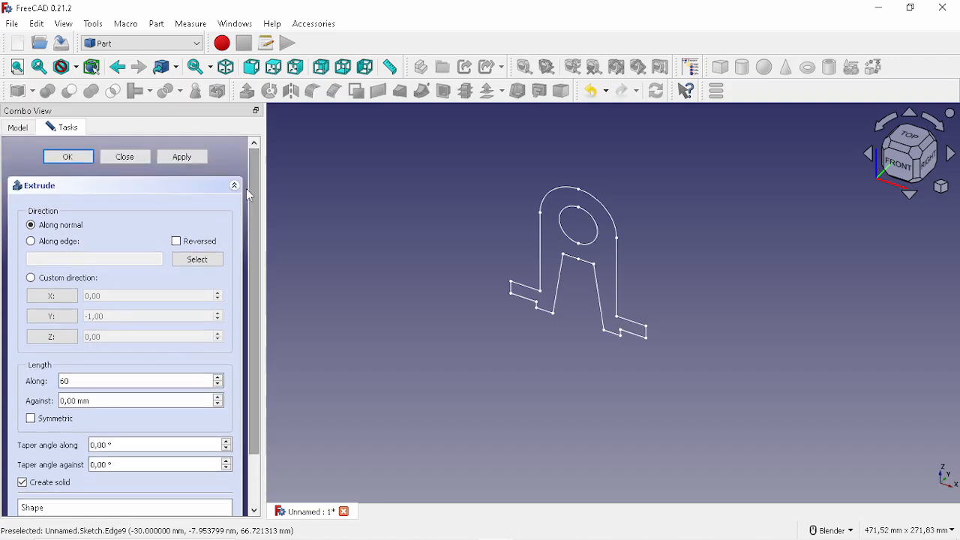
{"action": "left_click", "coordinate": [74, 162]}
Create a new sketch on the top face of the bracket's left foot, using Plane face attachment.
{"action": "middle_click_drag", "start_coordinate": [627, 333], "coordinate": [642, 220]}
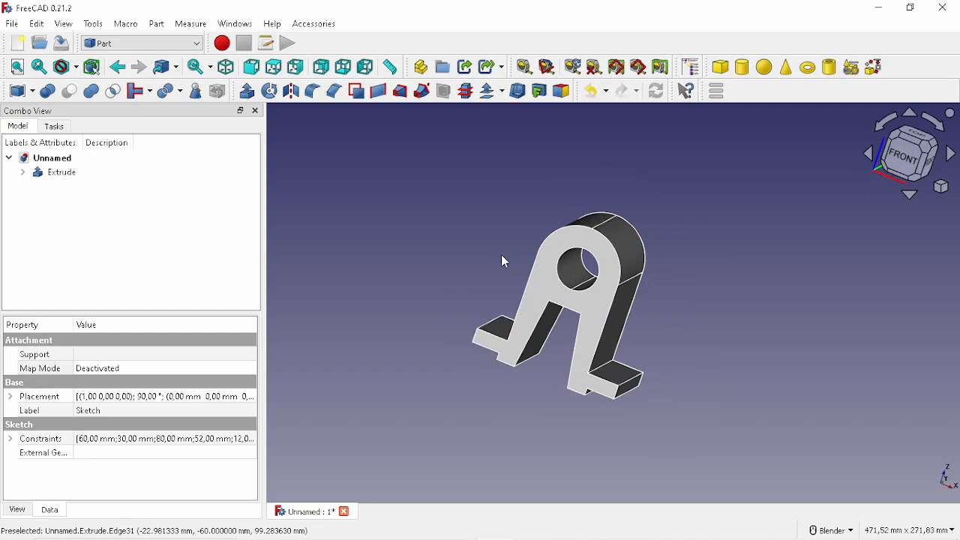
{"action": "middle_click_drag", "start_coordinate": [503, 260], "coordinate": [521, 246]}
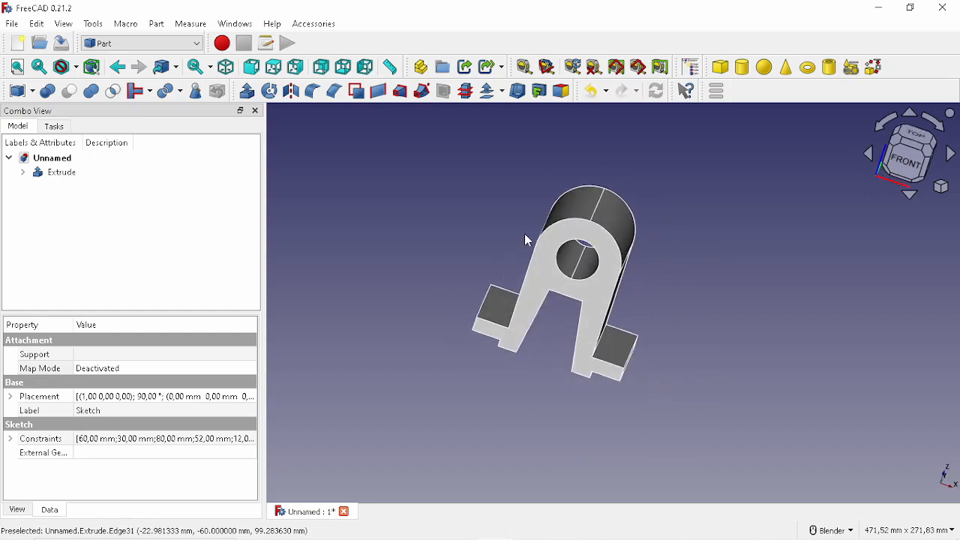
{"action": "middle_click_drag", "start_coordinate": [635, 273], "coordinate": [499, 216]}
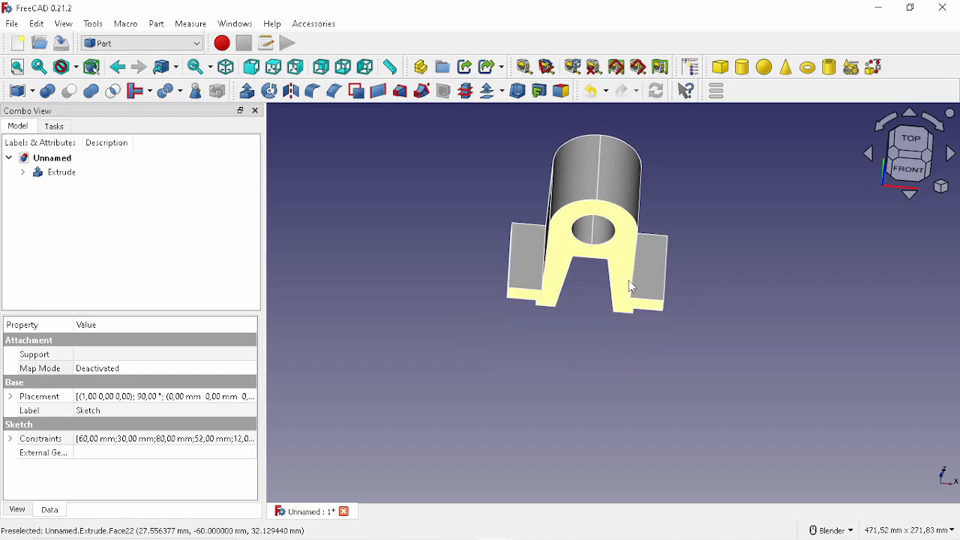
{"action": "middle_click_drag", "start_coordinate": [628, 279], "coordinate": [586, 272], "text": "shift"}
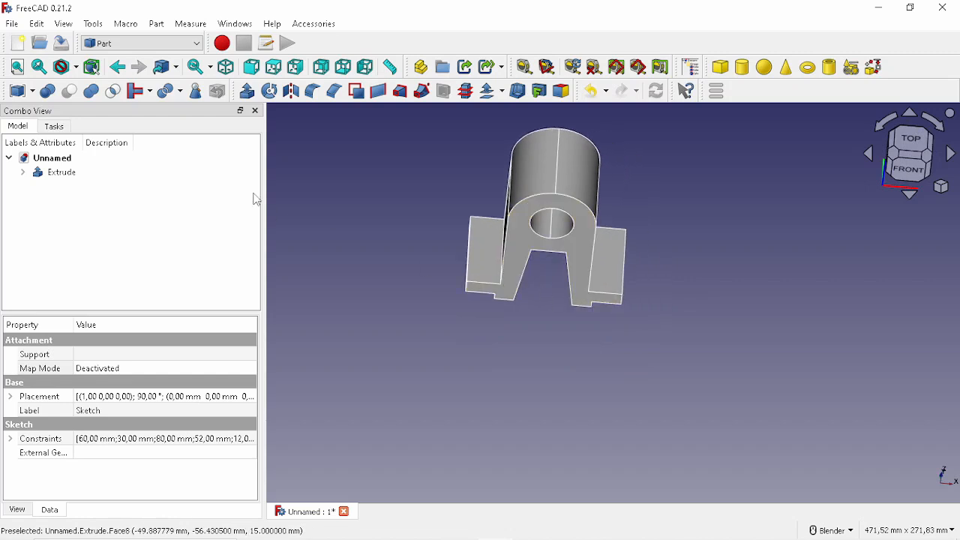
{"action": "left_click", "coordinate": [150, 43]}
{"action": "left_click", "coordinate": [135, 68]}
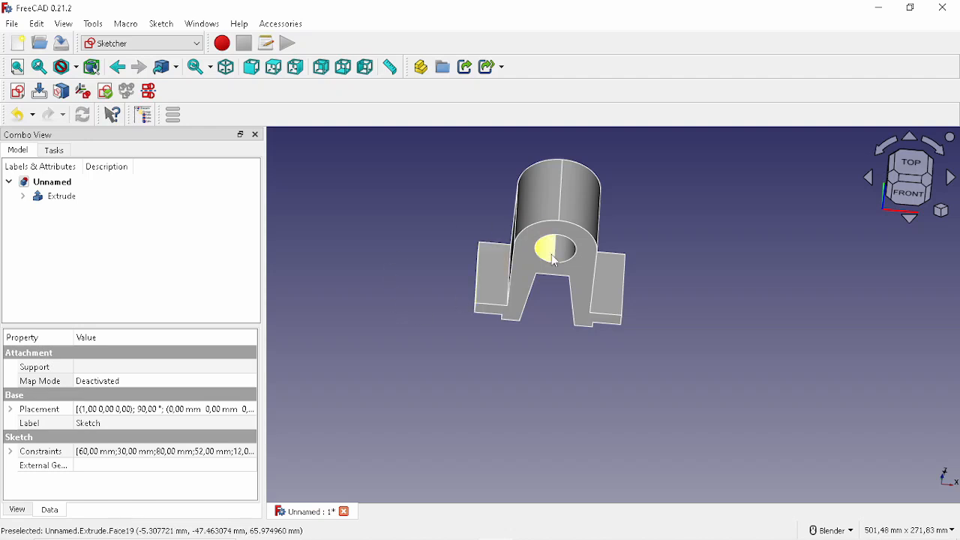
{"action": "middle_click_drag", "start_coordinate": [602, 321], "coordinate": [626, 335]}
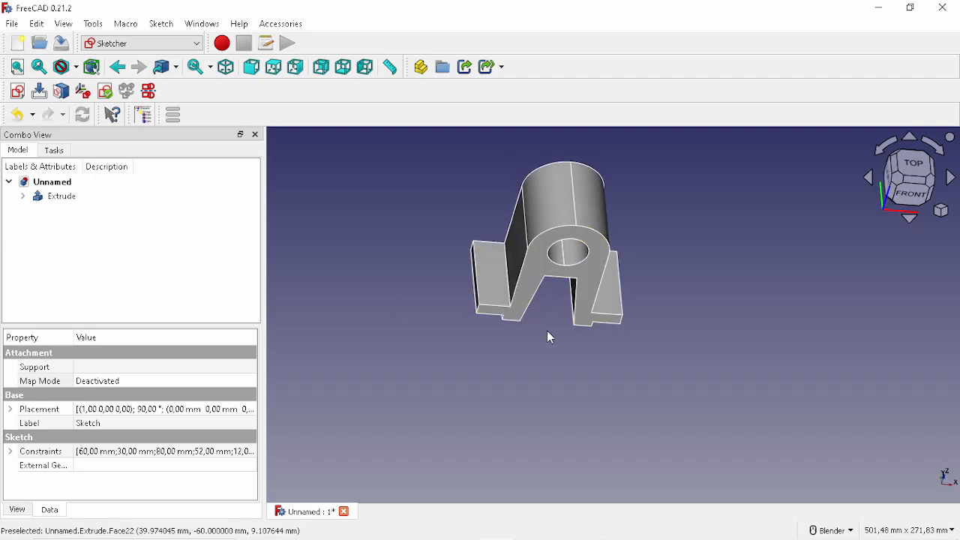
{"action": "left_click", "coordinate": [496, 290]}
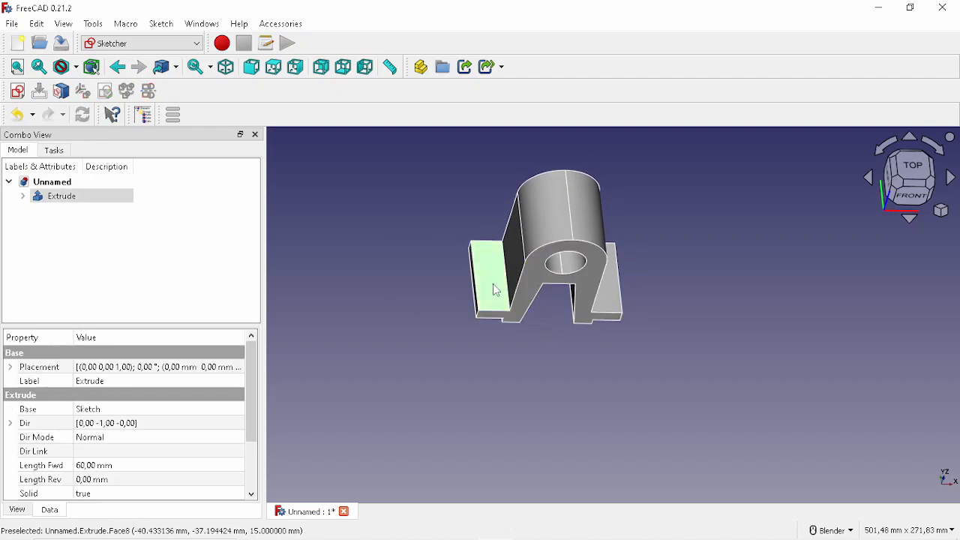
{"action": "left_click", "coordinate": [17, 91]}
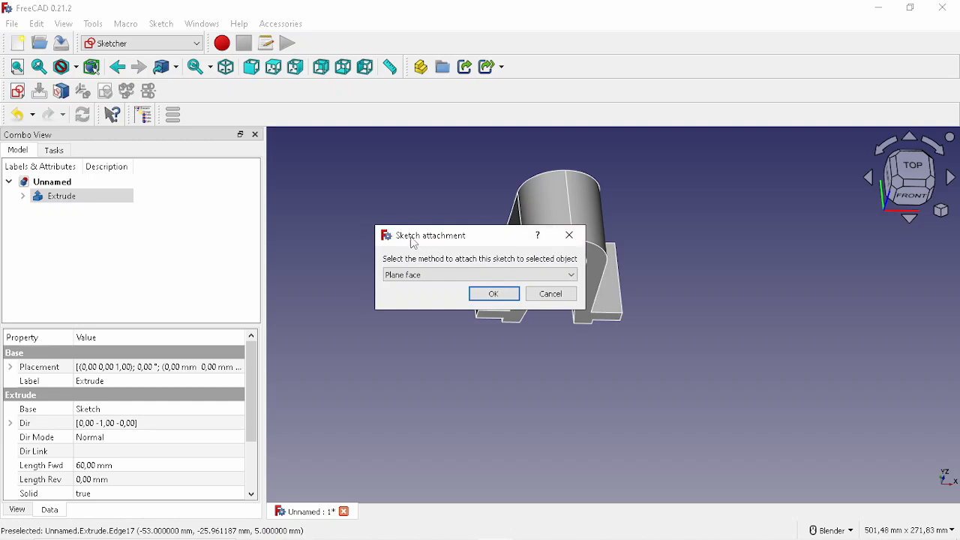
{"action": "left_click", "coordinate": [407, 282]}
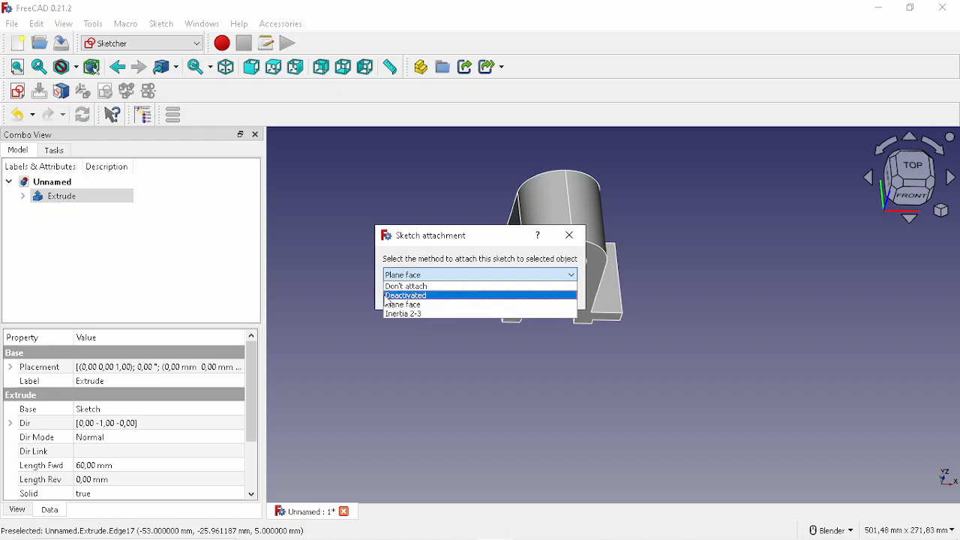
{"action": "left_click", "coordinate": [408, 305]}
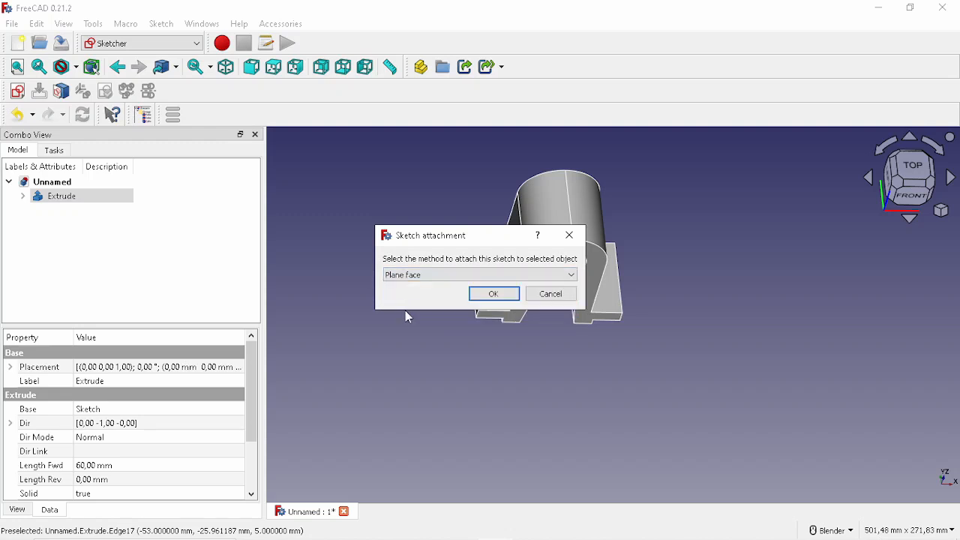
{"action": "left_click", "coordinate": [494, 293]}
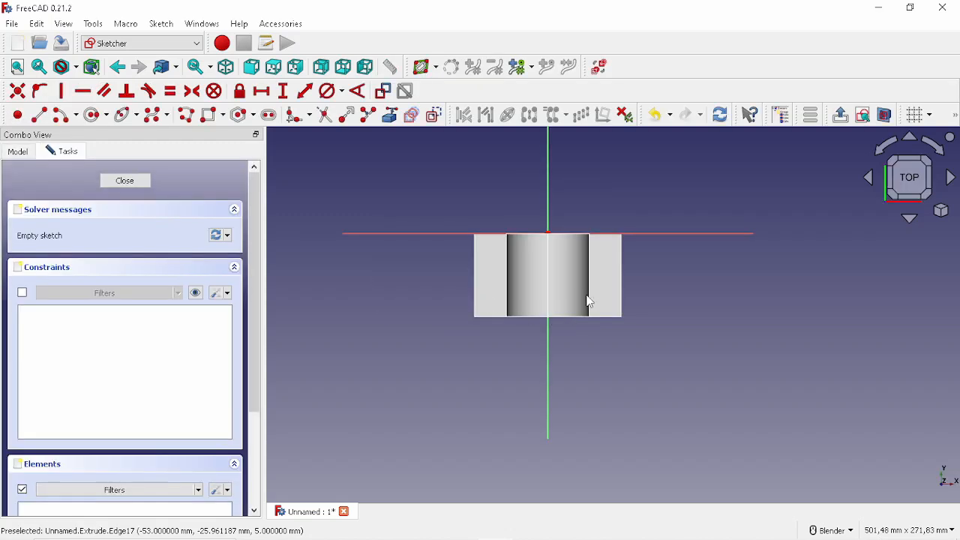
Sketch two circles about 7 mm in radius on the left foot, one near each end.
{"action": "middle_click_drag", "start_coordinate": [681, 276], "coordinate": [606, 320]}
{"action": "left_click", "coordinate": [908, 177]}
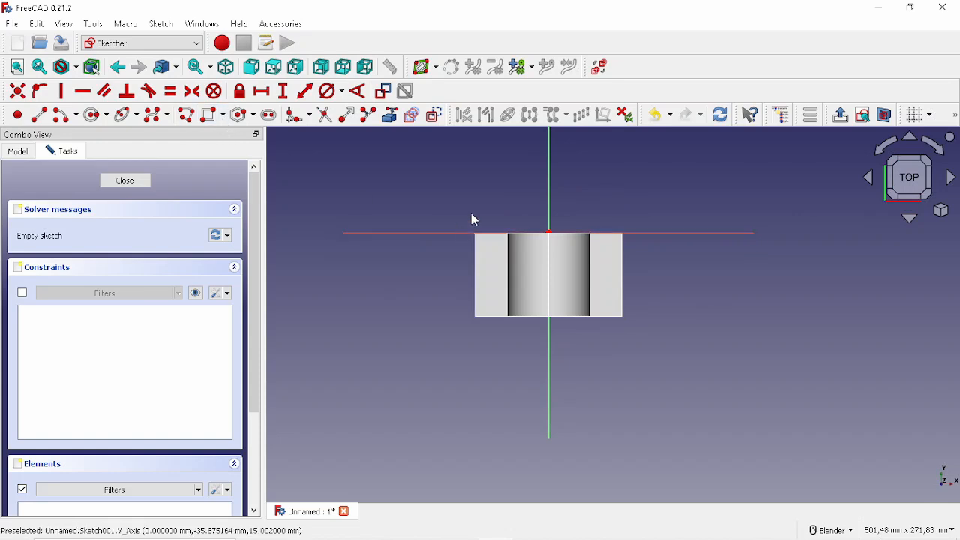
{"action": "left_click", "coordinate": [94, 117]}
{"action": "scroll", "coordinate": [580, 265], "scroll_direction": "up", "scroll_amount": 2}
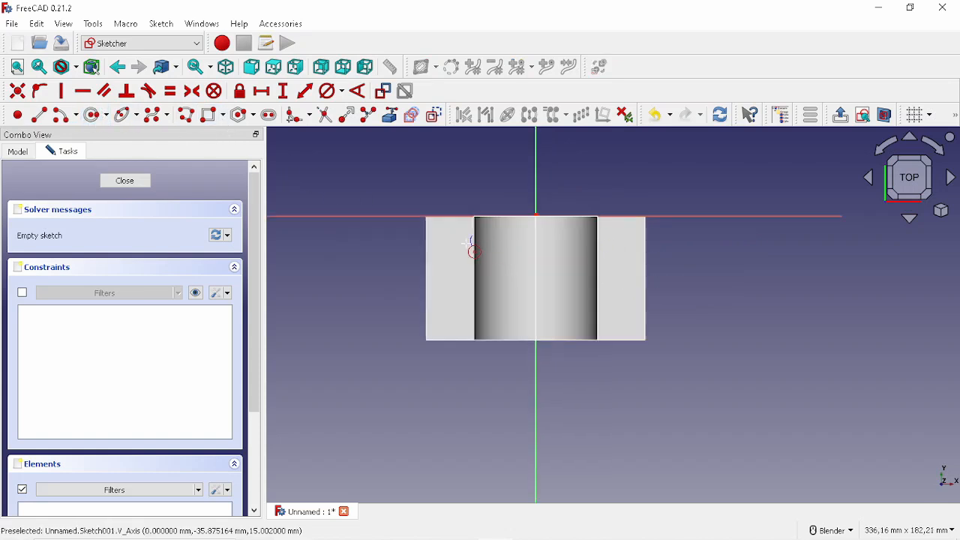
{"action": "scroll", "coordinate": [459, 242], "scroll_direction": "up", "scroll_amount": 2}
{"action": "left_click", "coordinate": [441, 230]}
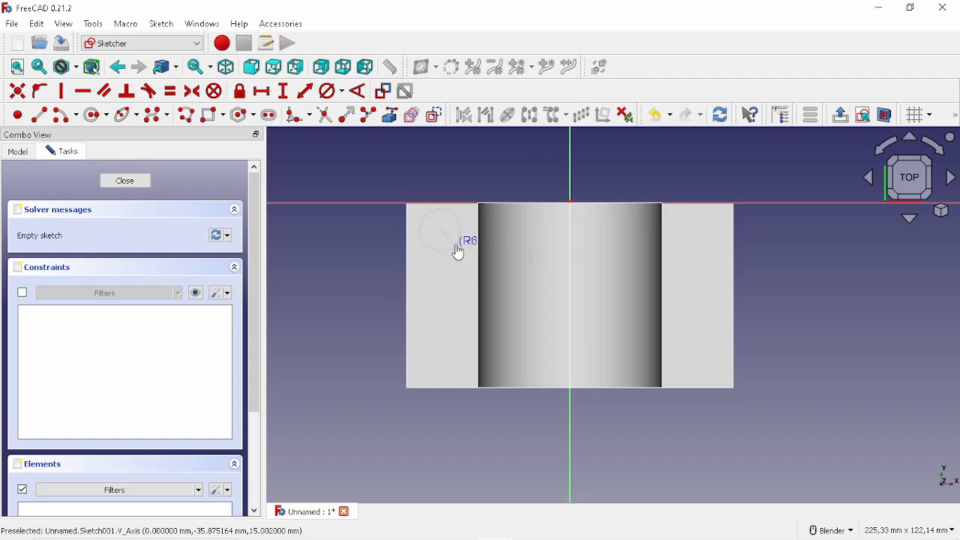
{"action": "left_click", "coordinate": [458, 250]}
{"action": "left_click", "coordinate": [441, 350]}
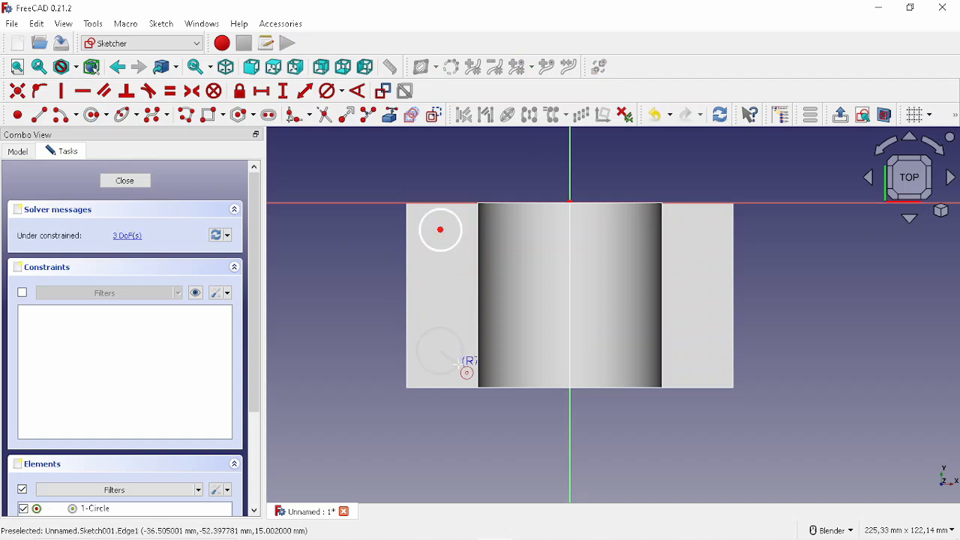
{"action": "left_click", "coordinate": [459, 366]}
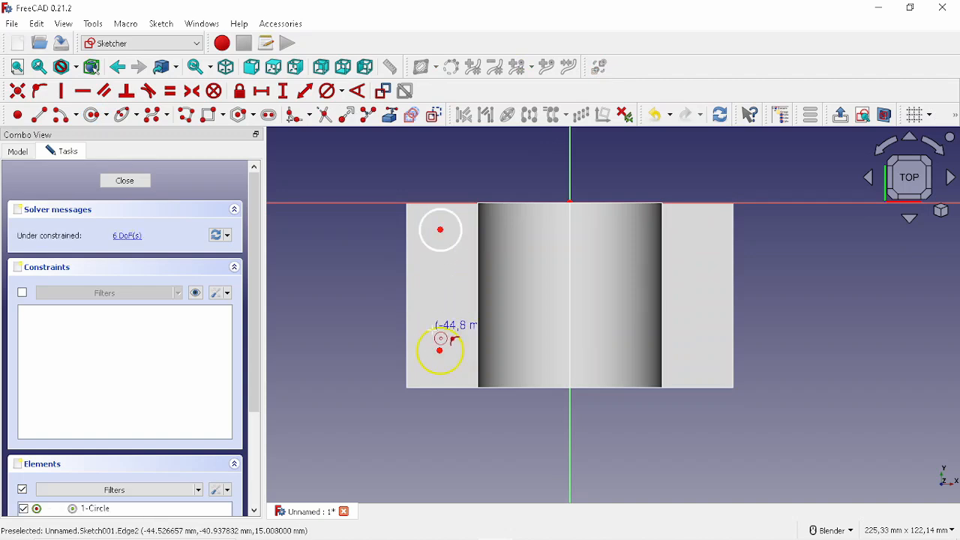
Sketch an upright rectangle across the vertical axis between the feet and section the view at the sketch plane.
{"action": "left_click", "coordinate": [209, 117]}
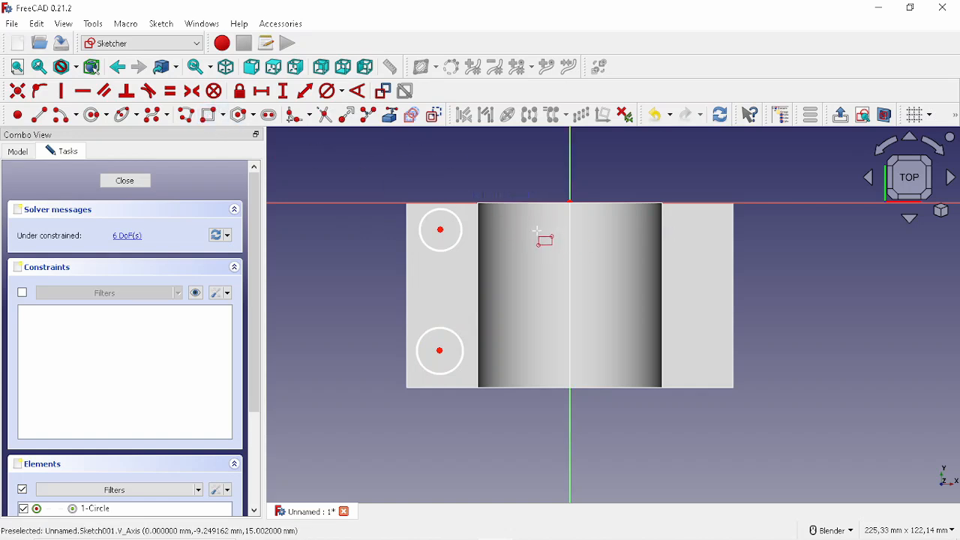
{"action": "left_click", "coordinate": [593, 336]}
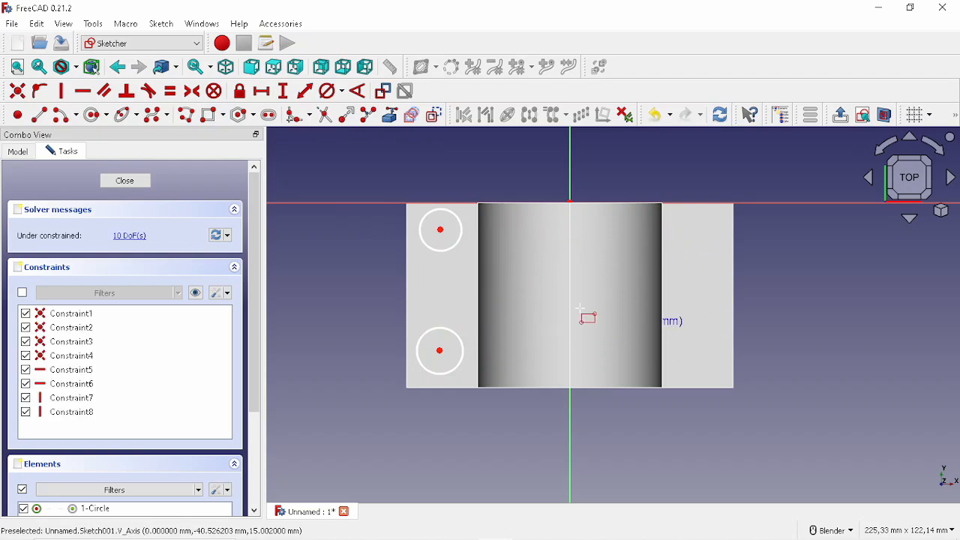
{"action": "middle_click_drag", "start_coordinate": [553, 279], "coordinate": [577, 290]}
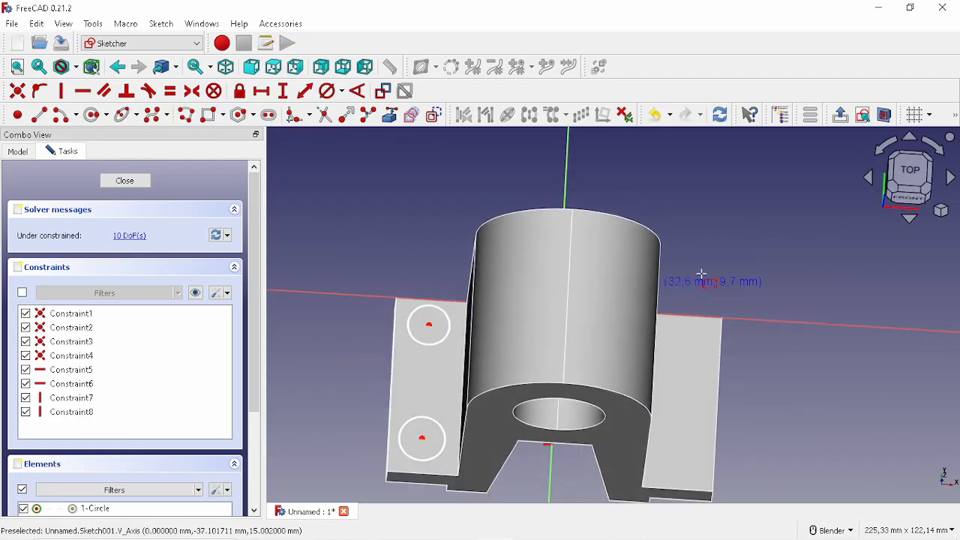
{"action": "left_click", "coordinate": [886, 120]}
{"action": "left_click", "coordinate": [911, 171]}
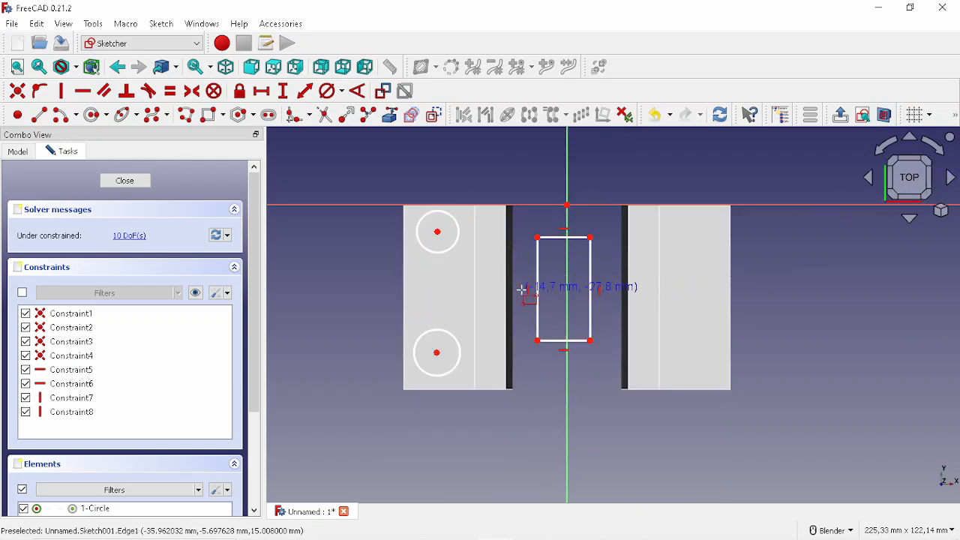
Link the side and lower edges of both outer foot faces into the sketch as external geometry.
{"action": "scroll", "coordinate": [600, 347], "scroll_direction": "down", "scroll_amount": 2}
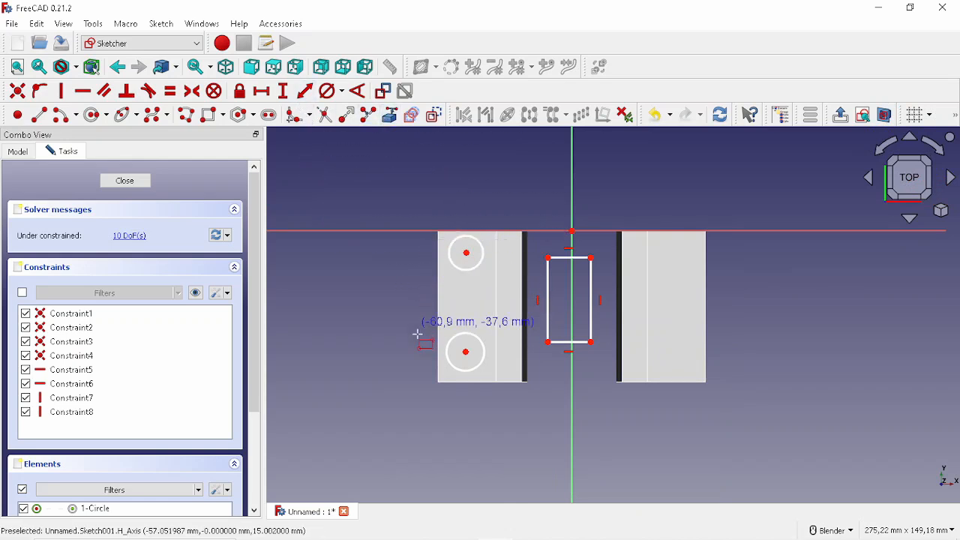
{"action": "left_click", "coordinate": [393, 118]}
{"action": "left_click", "coordinate": [438, 292]}
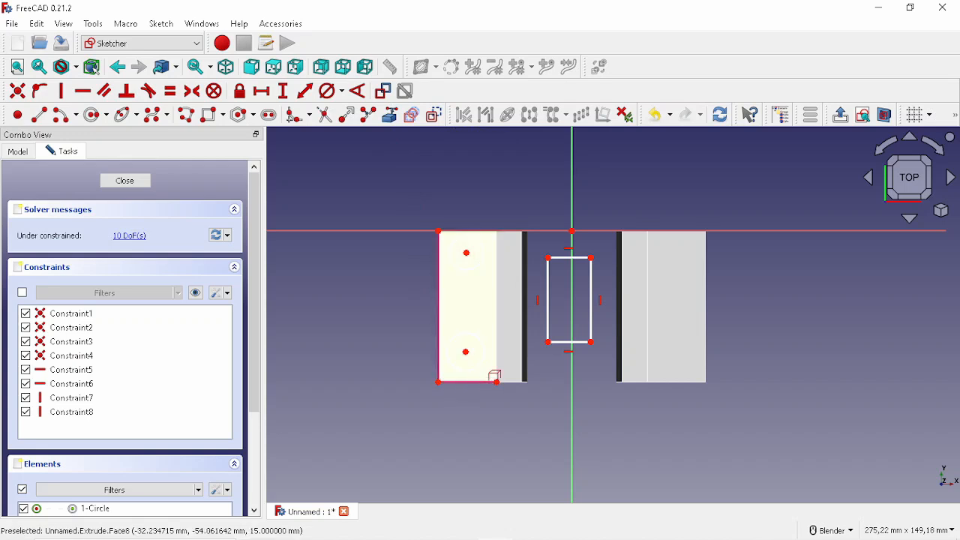
{"action": "left_click", "coordinate": [497, 368]}
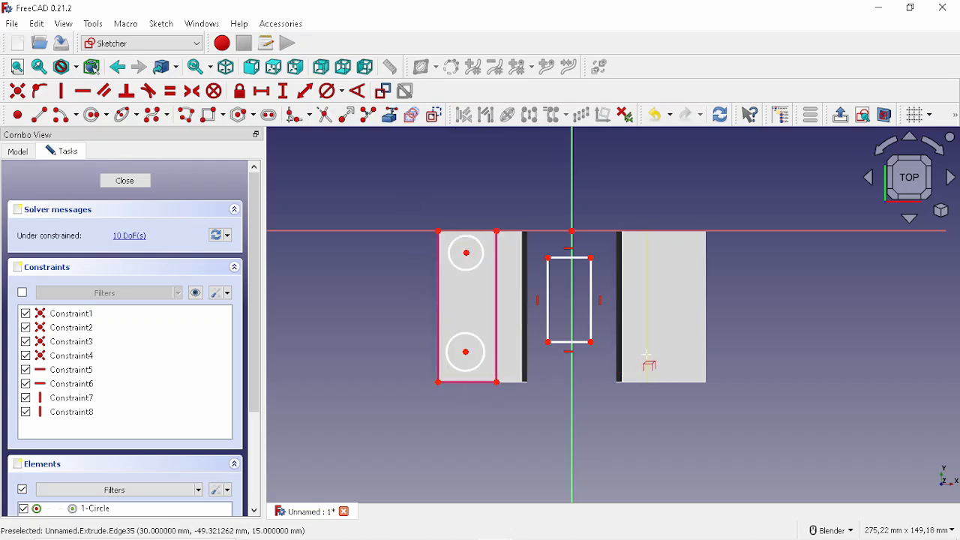
{"action": "left_click", "coordinate": [648, 366]}
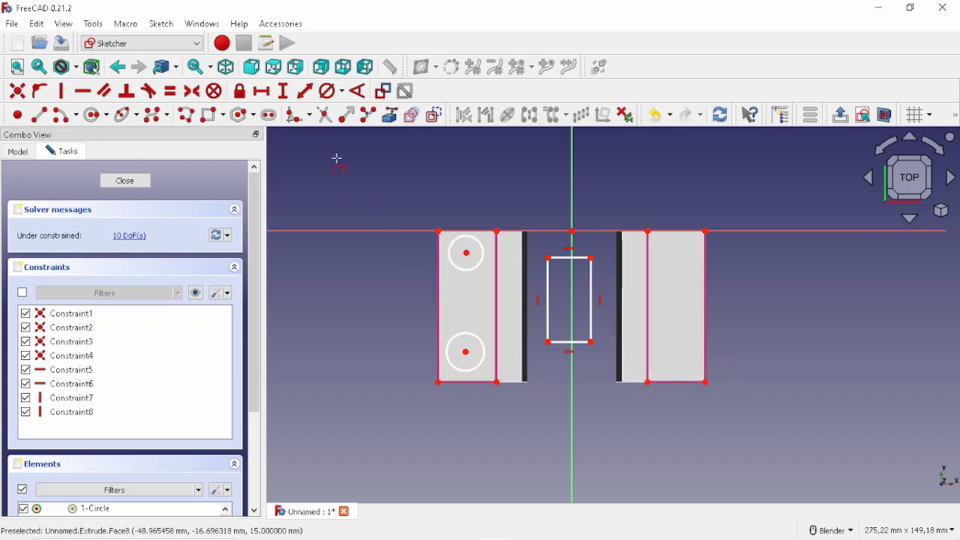
Constrain the diameters of both circles on the left foot to 15 mm.
{"action": "left_click", "coordinate": [334, 99]}
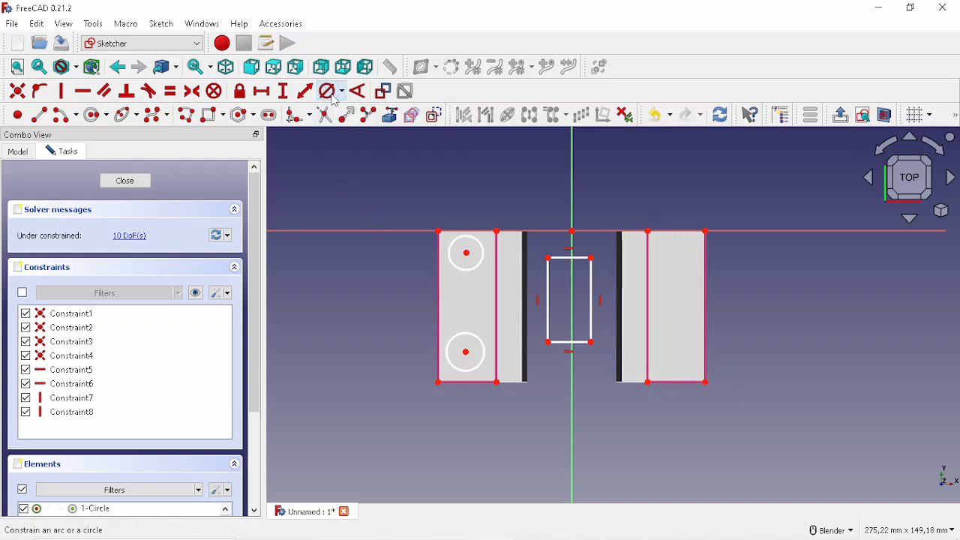
{"action": "left_click", "coordinate": [482, 247]}
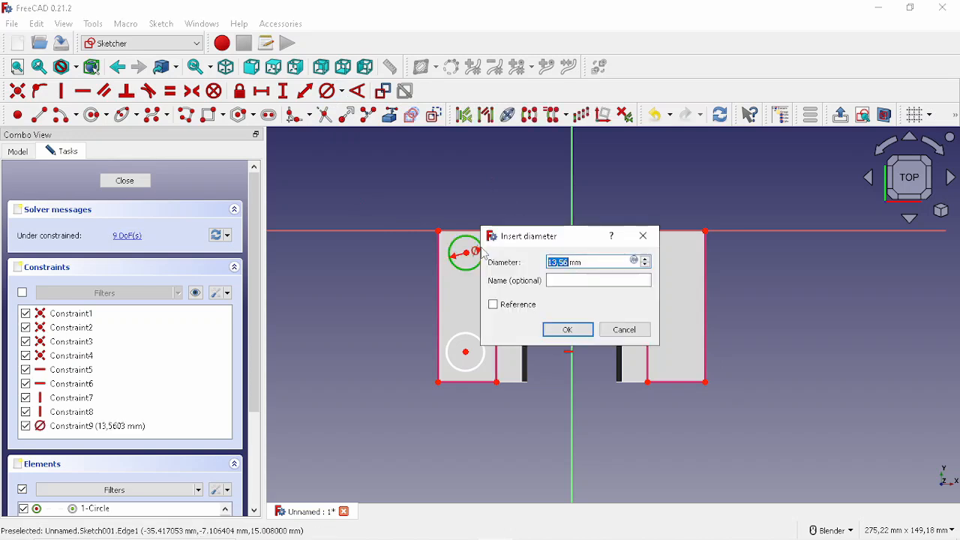
{"action": "type", "text": "15"}
{"action": "key", "text": "Return"}
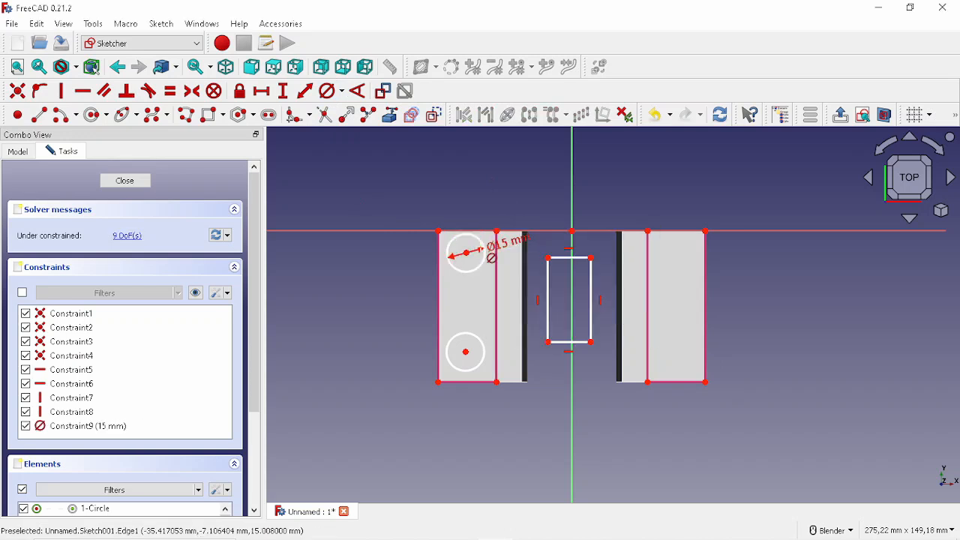
{"action": "left_click", "coordinate": [462, 331]}
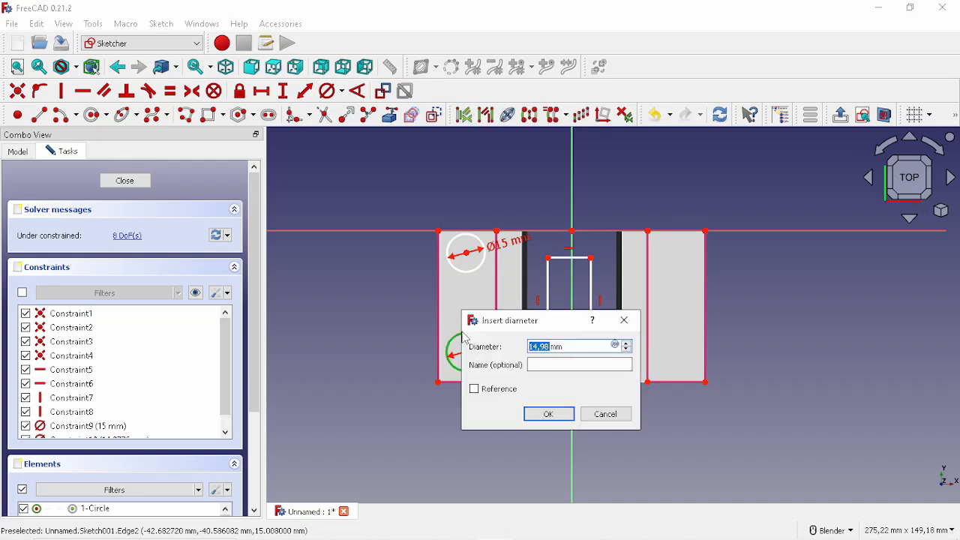
{"action": "type", "text": "15"}
{"action": "key", "text": "Return"}
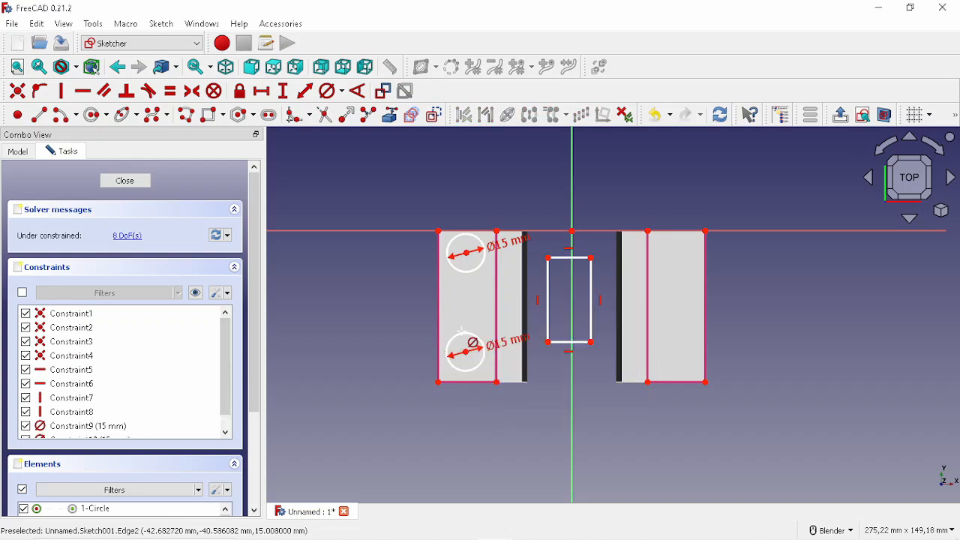
Align the centres of the two foot circles vertically and shift the circles slightly along the foot.
{"action": "scroll", "coordinate": [466, 300], "scroll_direction": "up", "scroll_amount": 1}
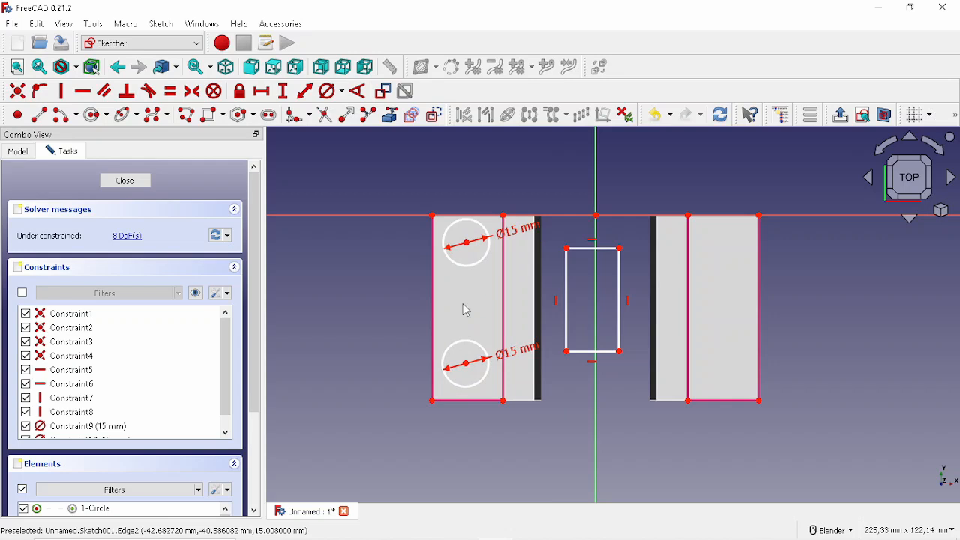
{"action": "mouse_move", "coordinate": [466, 363]}
{"action": "left_mouse_down"}
{"action": "mouse_move", "coordinate": [453, 366]}
{"action": "mouse_move", "coordinate": [461, 371]}
{"action": "mouse_move", "coordinate": [443, 356]}
{"action": "mouse_move", "coordinate": [382, 353]}
{"action": "mouse_move", "coordinate": [420, 351]}
{"action": "mouse_move", "coordinate": [471, 374]}
{"action": "left_mouse_up"}
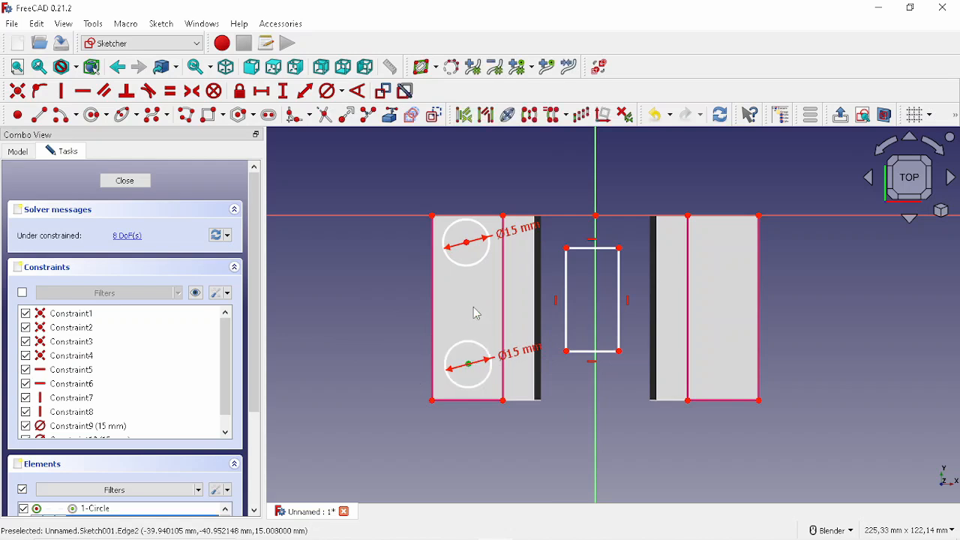
{"action": "left_click", "coordinate": [470, 248]}
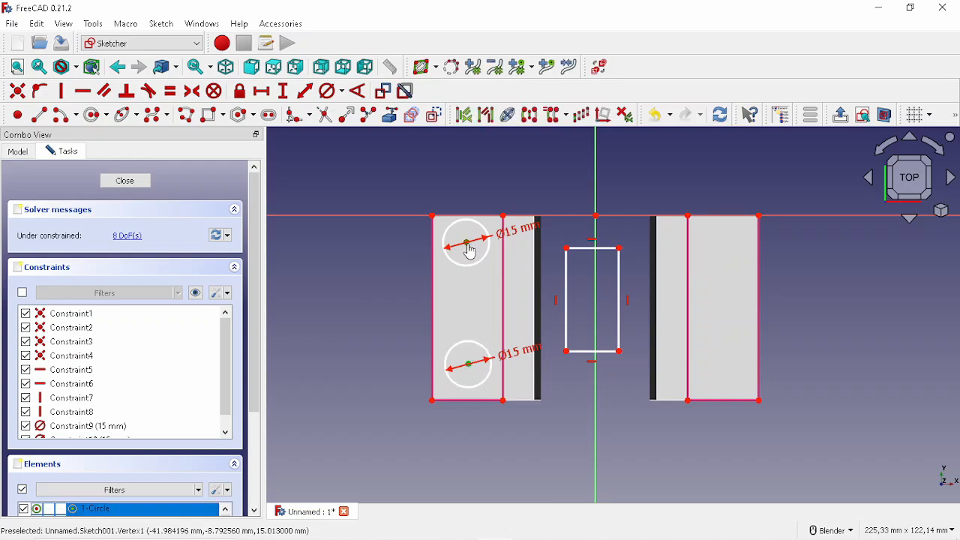
{"action": "left_click", "coordinate": [65, 99]}
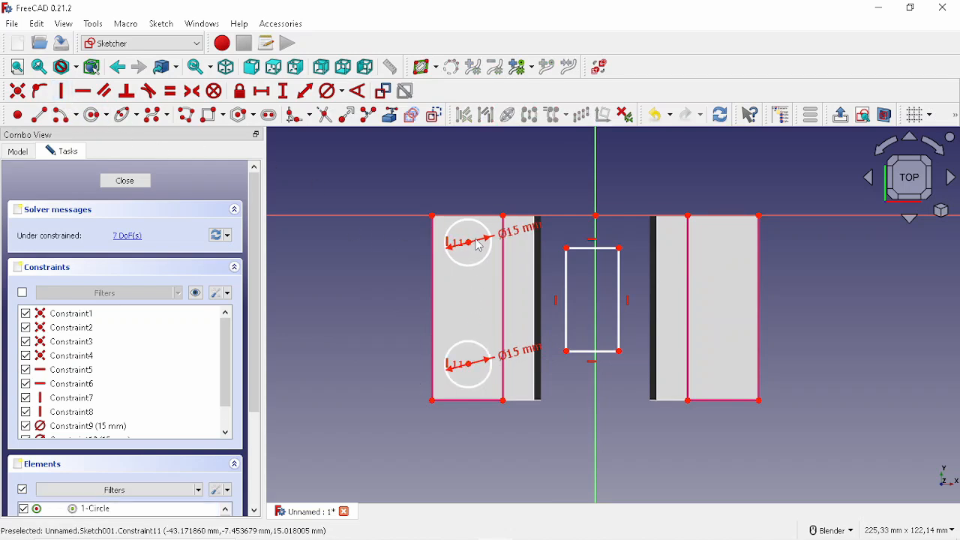
{"action": "mouse_move", "coordinate": [474, 252]}
{"action": "left_mouse_down"}
{"action": "mouse_move", "coordinate": [332, 253]}
{"action": "mouse_move", "coordinate": [439, 262]}
{"action": "mouse_move", "coordinate": [319, 260]}
{"action": "mouse_move", "coordinate": [471, 260]}
{"action": "left_mouse_up"}
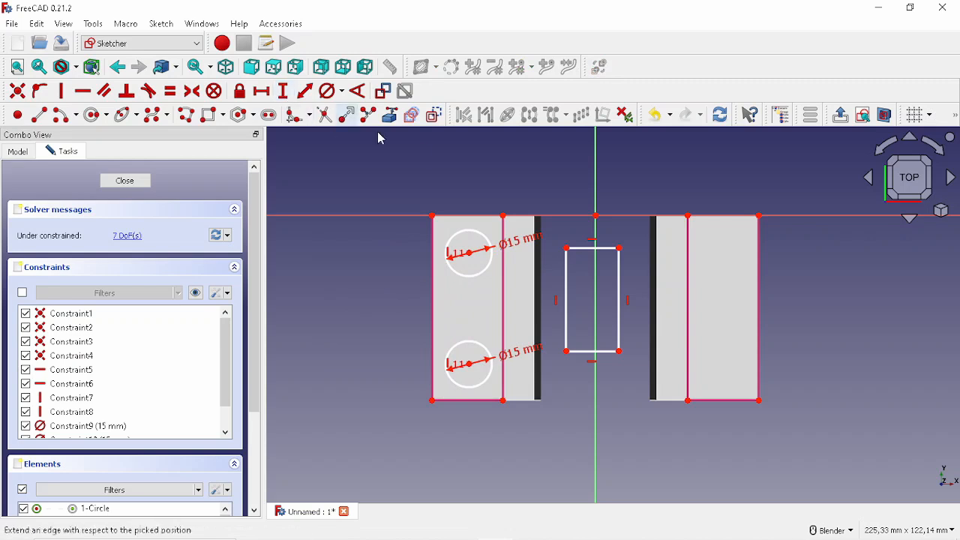
{"action": "left_click_drag", "start_coordinate": [470, 254], "coordinate": [469, 257]}
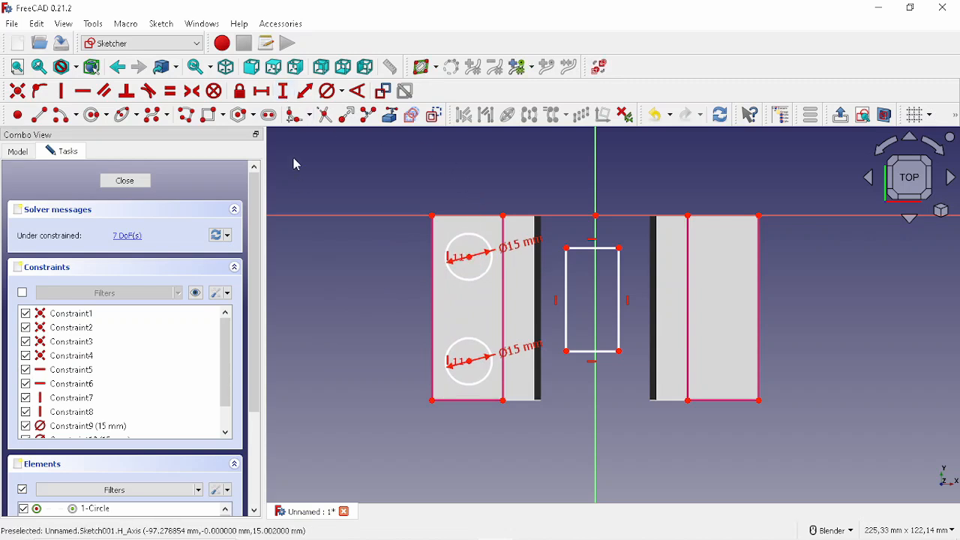
Constrain the vertical distance between the two circle centres to 34 mm.
{"action": "left_click", "coordinate": [285, 94]}
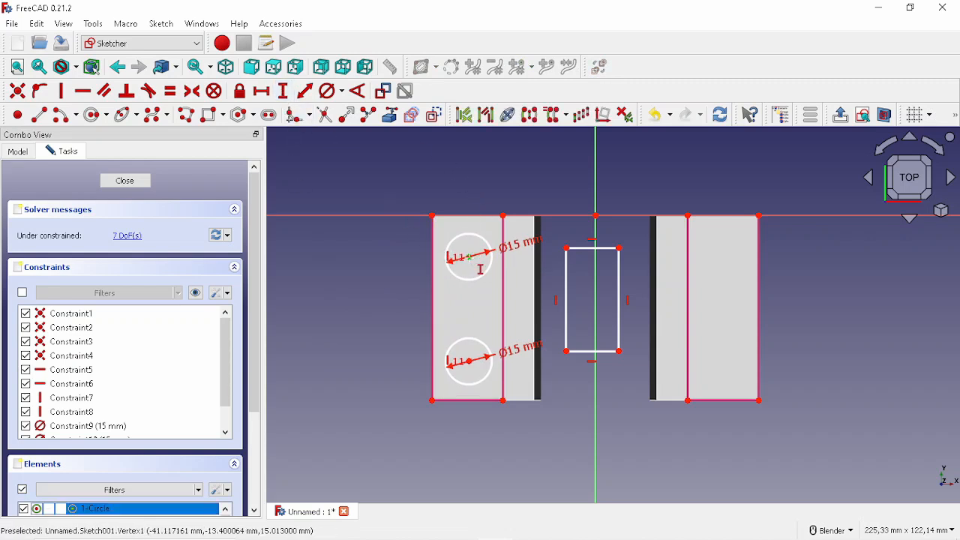
{"action": "left_click", "coordinate": [469, 257]}
{"action": "left_click", "coordinate": [469, 363]}
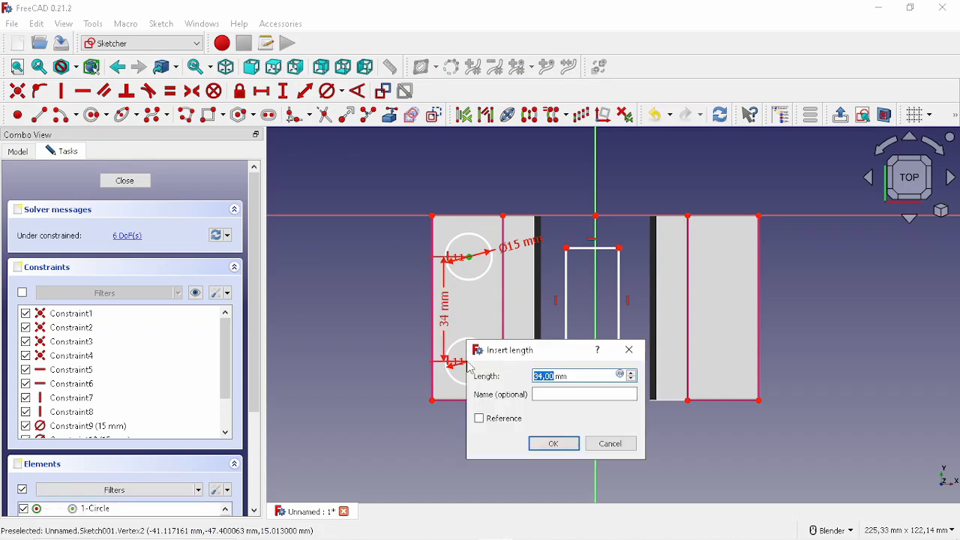
{"action": "type", "text": "34"}
{"action": "key", "text": "Return"}
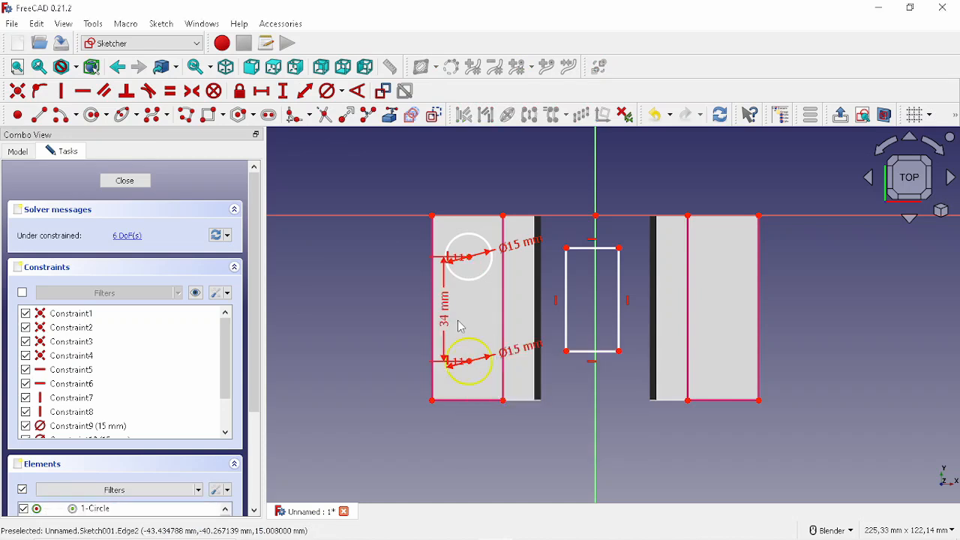
Constrain the horizontal distance from the upper circle's centre to the sketch origin to 42.5 mm.
{"action": "mouse_move", "coordinate": [471, 262]}
{"action": "left_mouse_down"}
{"action": "mouse_move", "coordinate": [454, 280]}
{"action": "mouse_move", "coordinate": [394, 256]}
{"action": "mouse_move", "coordinate": [384, 289]}
{"action": "mouse_move", "coordinate": [388, 333]}
{"action": "mouse_move", "coordinate": [389, 279]}
{"action": "mouse_move", "coordinate": [391, 291]}
{"action": "mouse_move", "coordinate": [405, 265]}
{"action": "mouse_move", "coordinate": [390, 281]}
{"action": "mouse_move", "coordinate": [395, 336]}
{"action": "mouse_move", "coordinate": [402, 289]}
{"action": "mouse_move", "coordinate": [406, 315]}
{"action": "mouse_move", "coordinate": [471, 268]}
{"action": "left_mouse_up"}
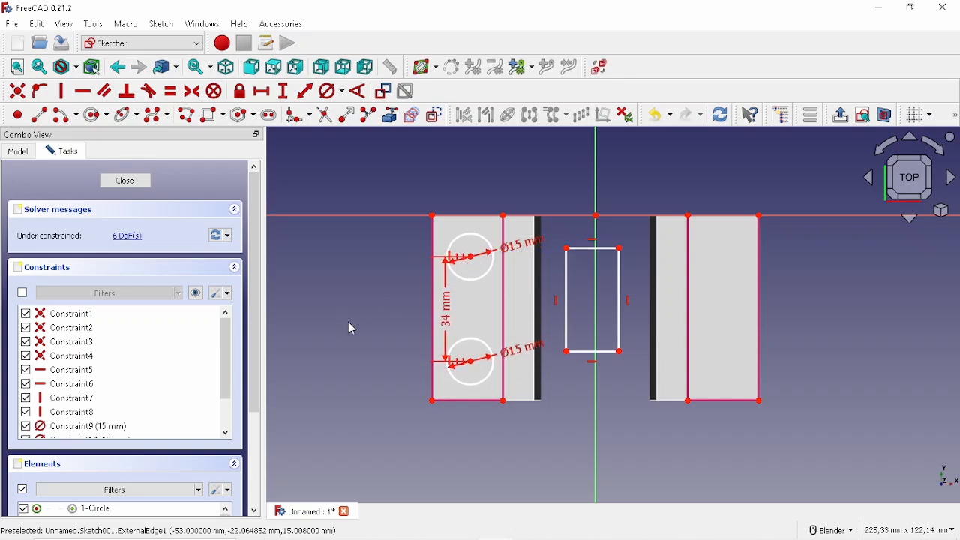
{"action": "left_click", "coordinate": [268, 96]}
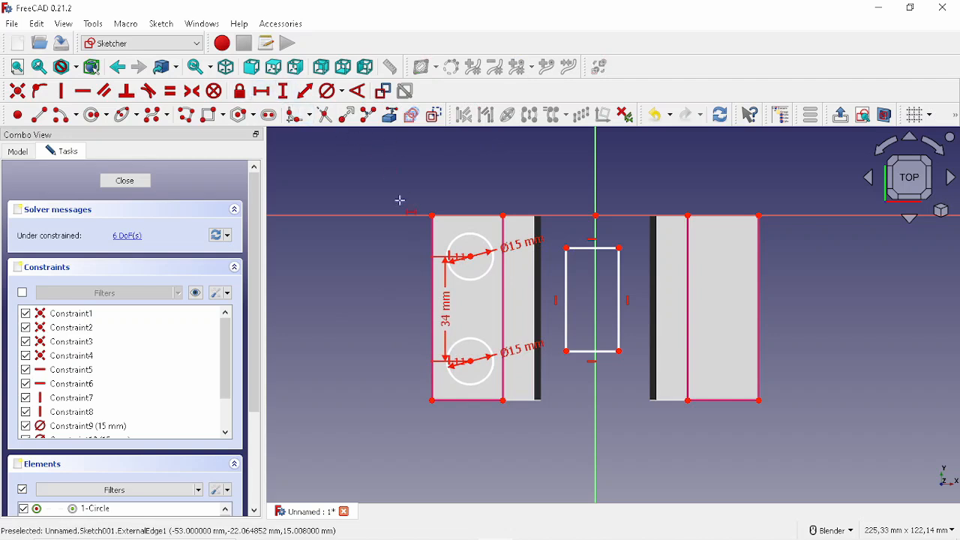
{"action": "left_click", "coordinate": [470, 257]}
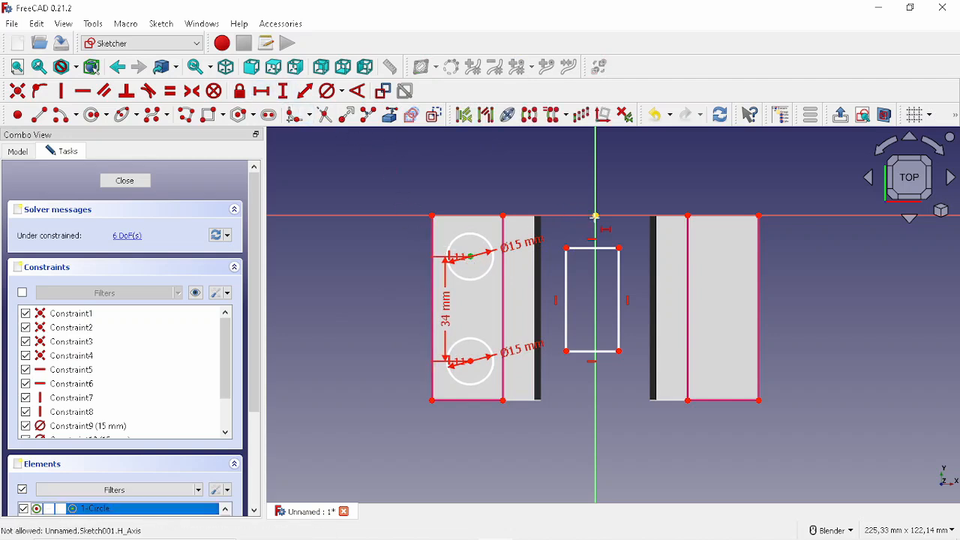
{"action": "left_click", "coordinate": [597, 219]}
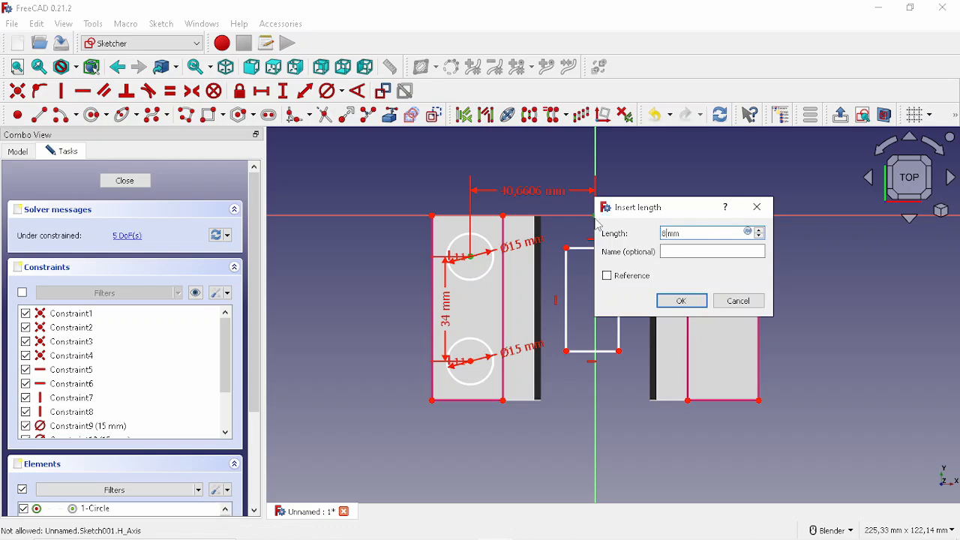
{"action": "key", "text": "Return"}
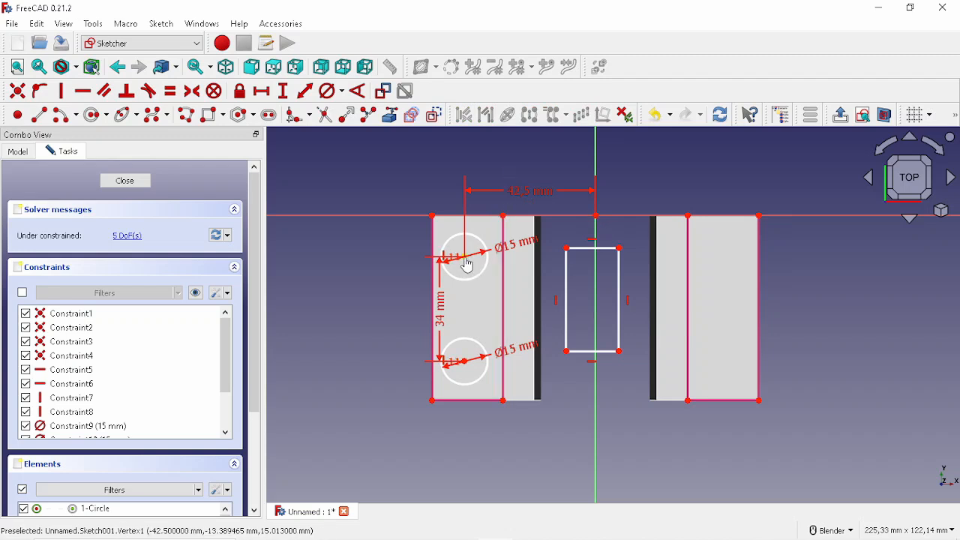
{"action": "mouse_move", "coordinate": [465, 262]}
{"action": "left_mouse_down"}
{"action": "mouse_move", "coordinate": [465, 306]}
{"action": "mouse_move", "coordinate": [474, 257]}
{"action": "mouse_move", "coordinate": [471, 315]}
{"action": "mouse_move", "coordinate": [469, 260]}
{"action": "mouse_move", "coordinate": [458, 293]}
{"action": "mouse_move", "coordinate": [461, 251]}
{"action": "left_mouse_up"}
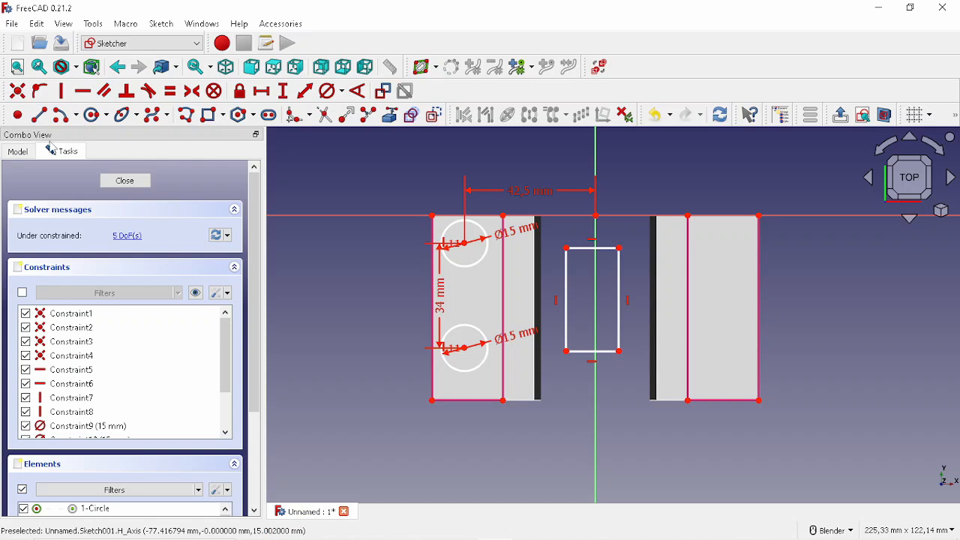
Draw a horizontal construction line between the feet's outer edges and constrain its left endpoint symmetrically between the left foot's outer corners.
{"action": "left_click", "coordinate": [40, 118]}
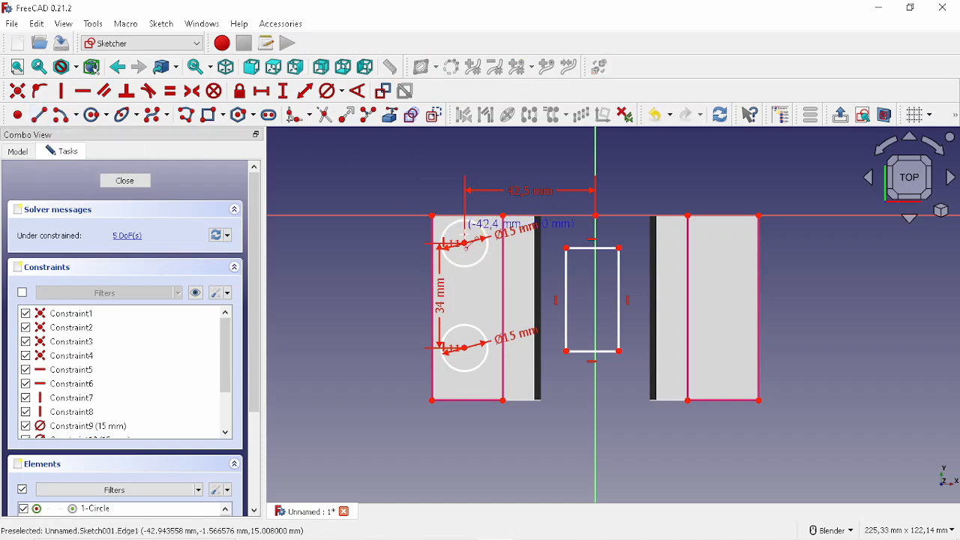
{"action": "left_click", "coordinate": [439, 307]}
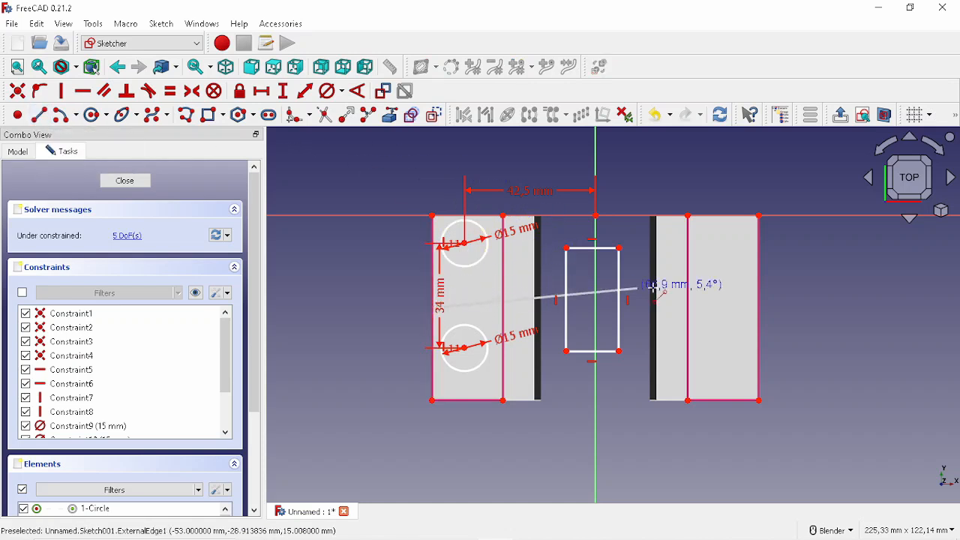
{"action": "left_click", "coordinate": [762, 308]}
{"action": "key", "text": "Escape"}
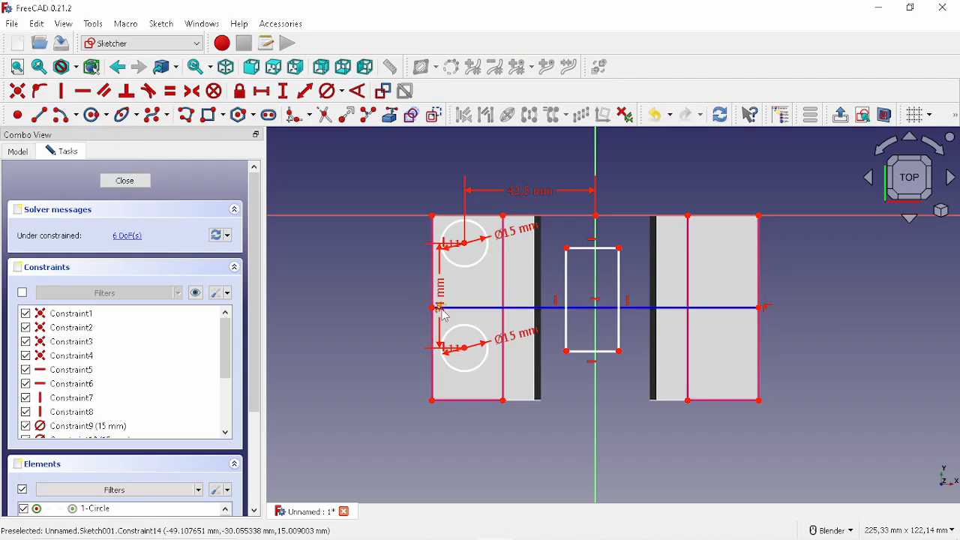
{"action": "left_click_drag", "start_coordinate": [439, 308], "coordinate": [433, 291]}
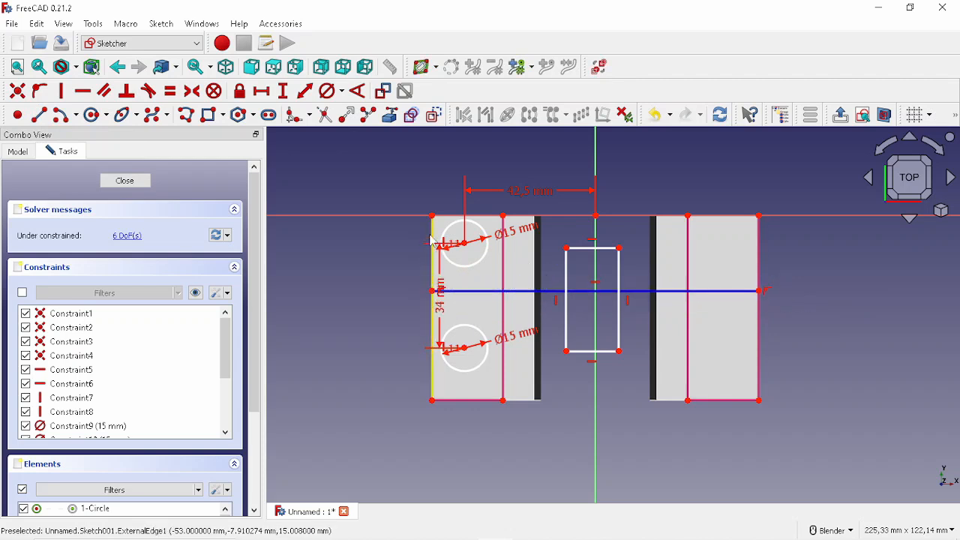
{"action": "left_click", "coordinate": [434, 402]}
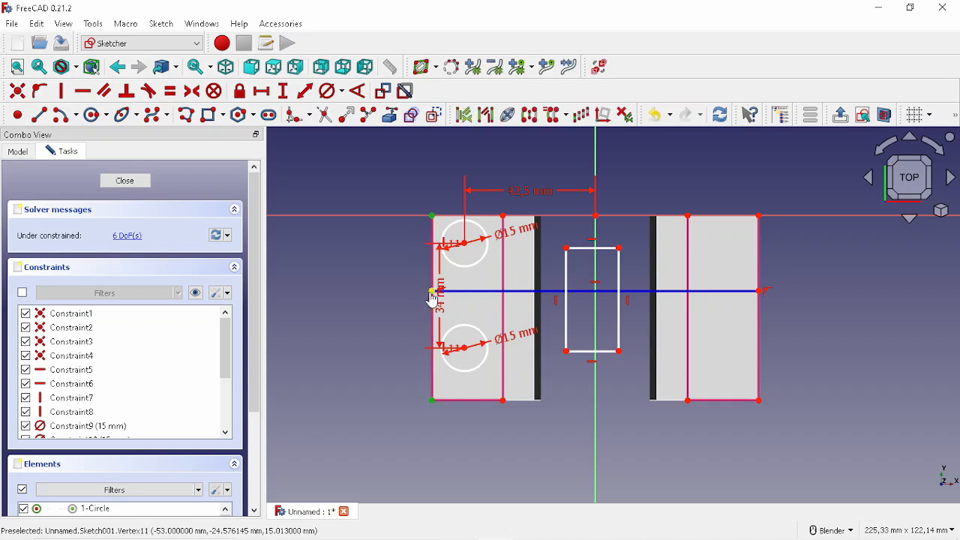
{"action": "left_click", "coordinate": [193, 95]}
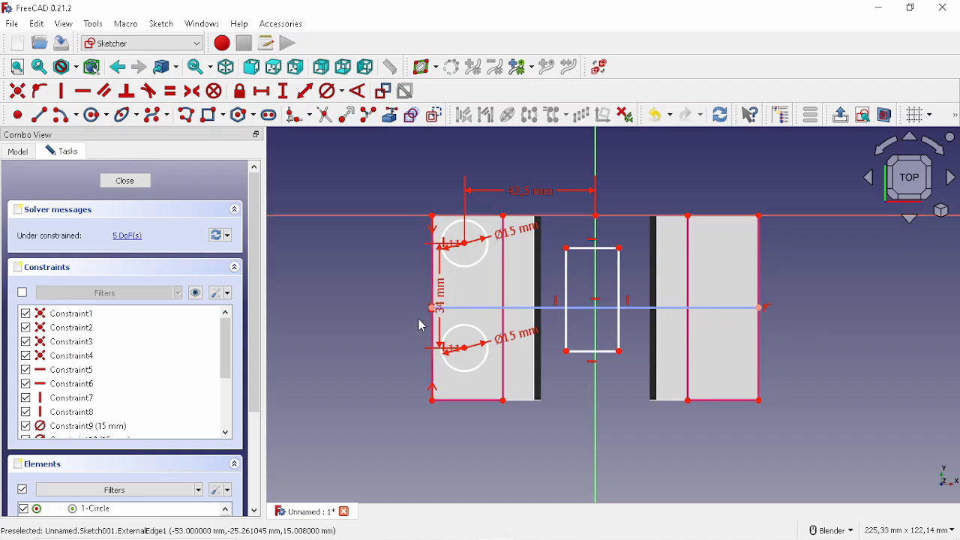
Constrain the two circle centres symmetrically about the horizontal construction line.
{"action": "left_click", "coordinate": [466, 247]}
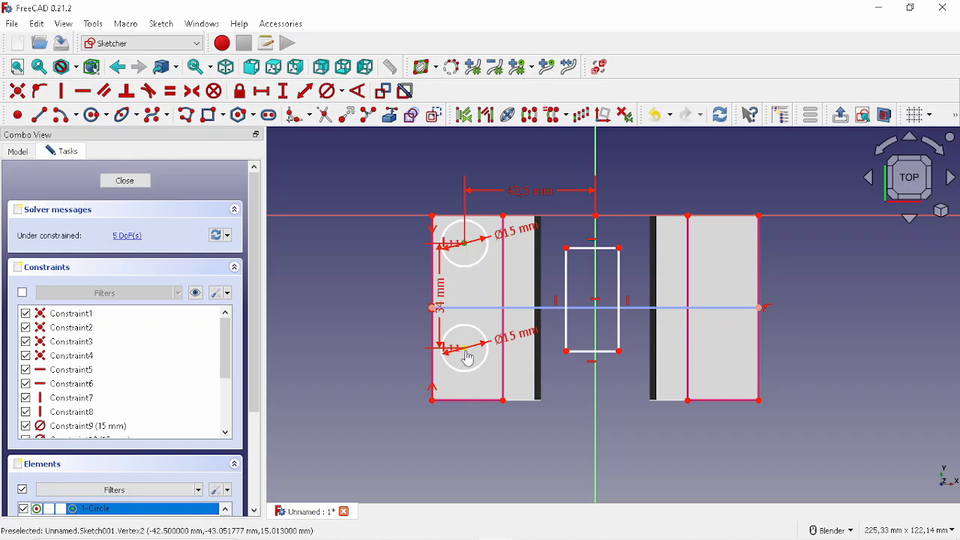
{"action": "left_click", "coordinate": [475, 320]}
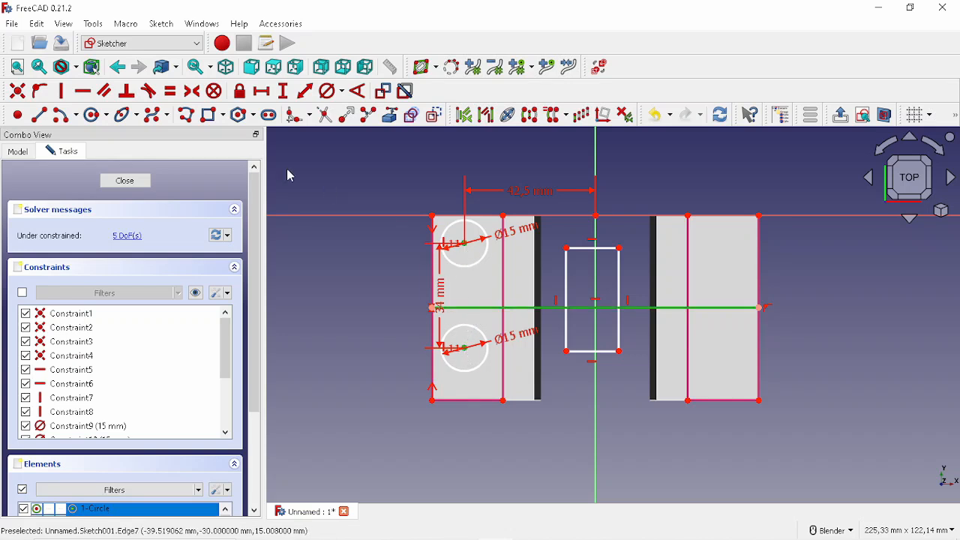
{"action": "left_click", "coordinate": [193, 92]}
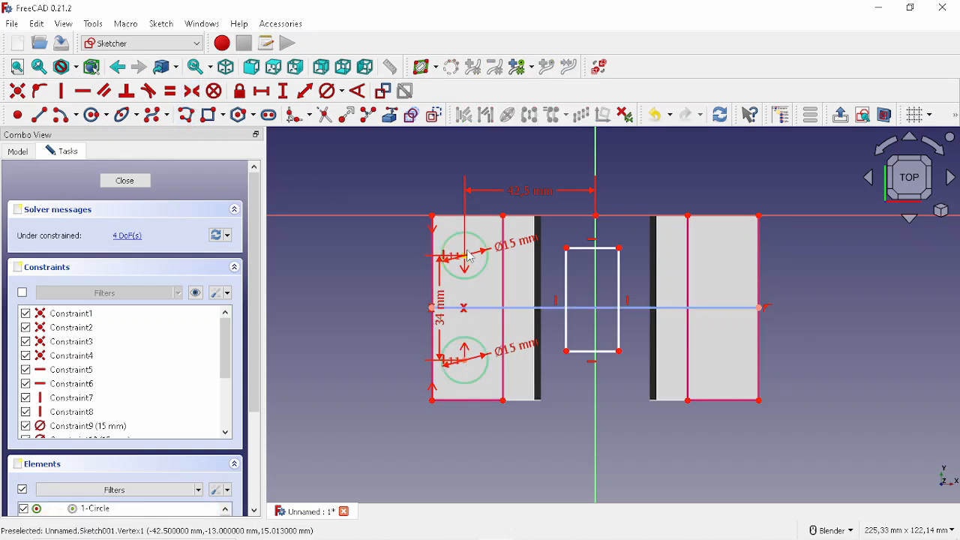
Move the 34 mm, lower 15 mm diameter and 42.5 mm dimension labels clear of the sketch geometry.
{"action": "left_click_drag", "start_coordinate": [445, 317], "coordinate": [362, 319]}
{"action": "left_click_drag", "start_coordinate": [531, 433], "coordinate": [541, 458]}
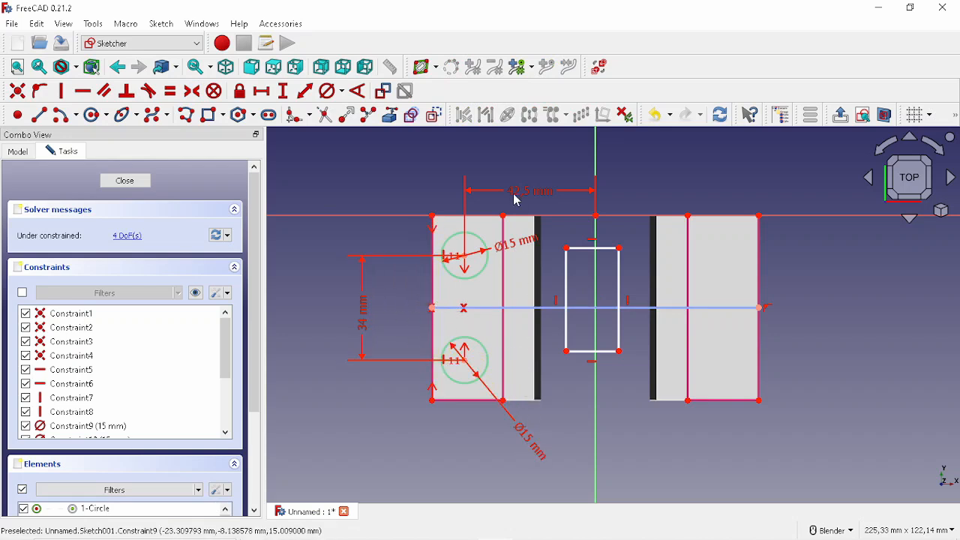
{"action": "left_click_drag", "start_coordinate": [527, 192], "coordinate": [533, 165]}
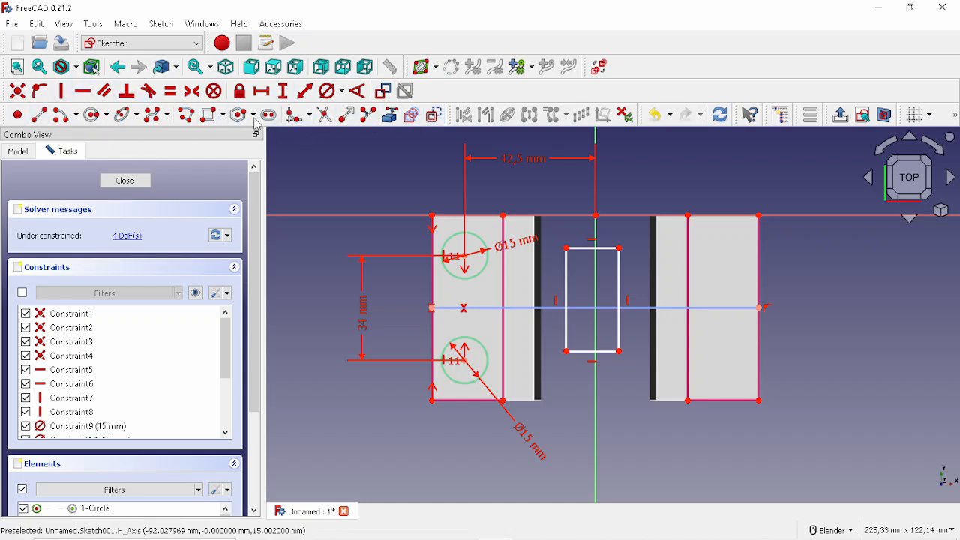
Constrain the central rectangle's width to 14 mm and its height to 32 mm.
{"action": "left_click", "coordinate": [390, 114]}
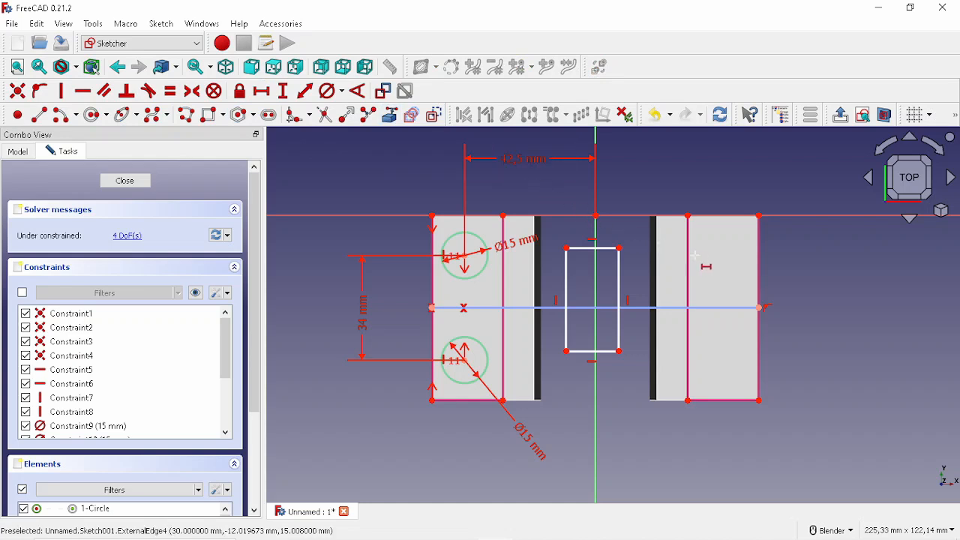
{"action": "left_click", "coordinate": [609, 248]}
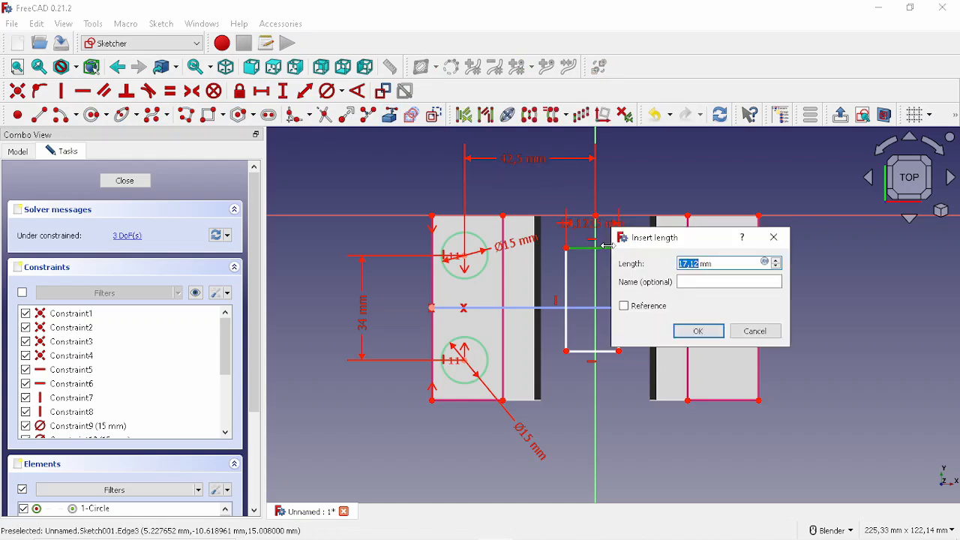
{"action": "type", "text": "14"}
{"action": "key", "text": "Return"}
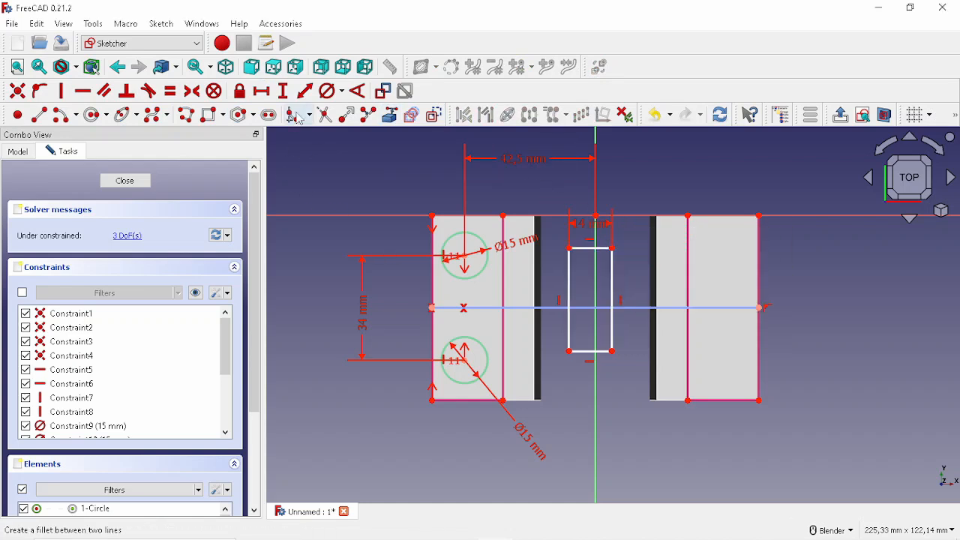
{"action": "left_click", "coordinate": [283, 92]}
{"action": "left_click", "coordinate": [570, 279]}
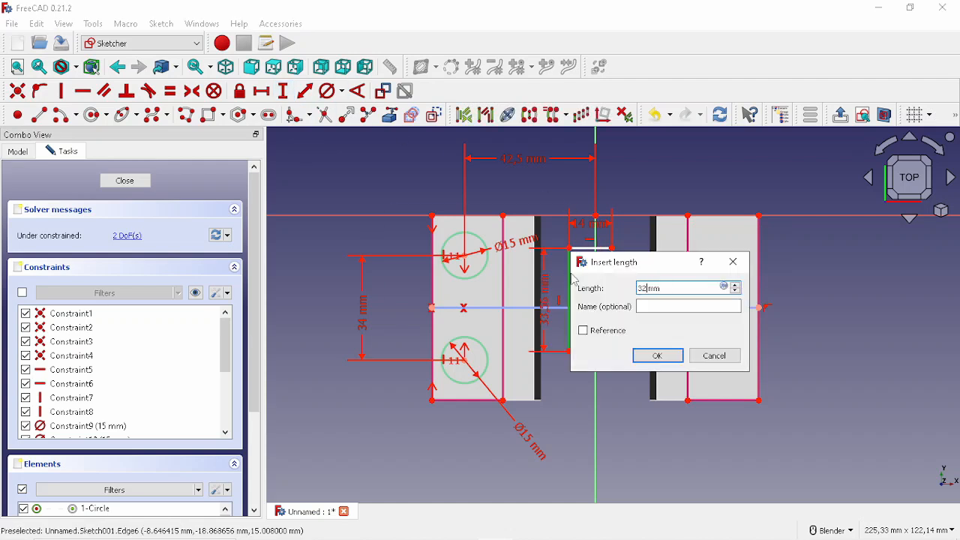
{"action": "key", "text": "Return"}
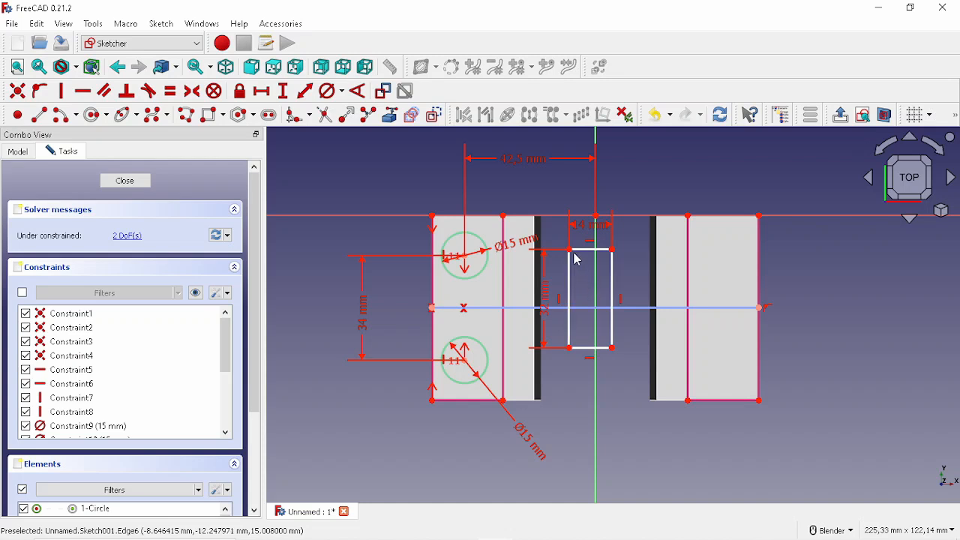
Constrain the central rectangle's two left corners symmetrically about the horizontal construction line.
{"action": "left_click", "coordinate": [570, 250]}
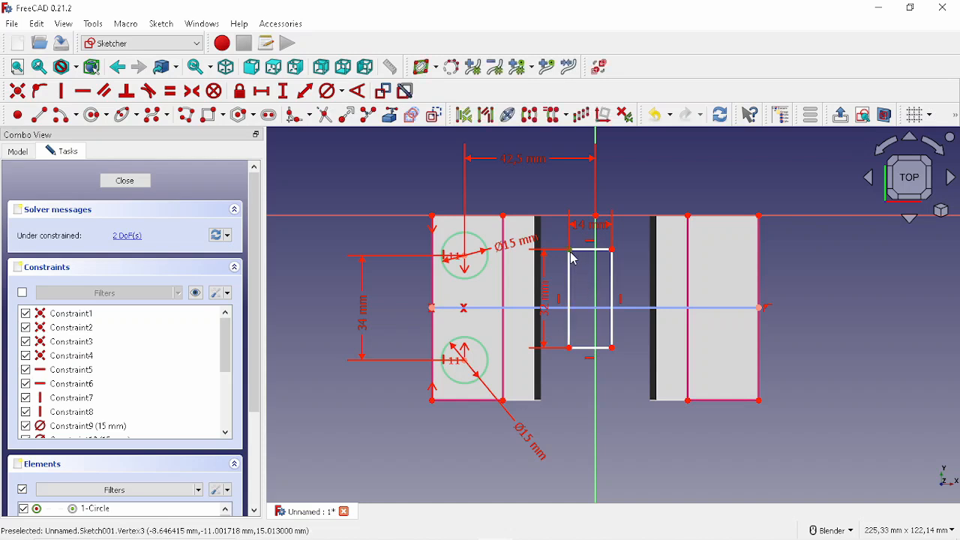
{"action": "left_click", "coordinate": [570, 349]}
{"action": "left_click", "coordinate": [526, 324]}
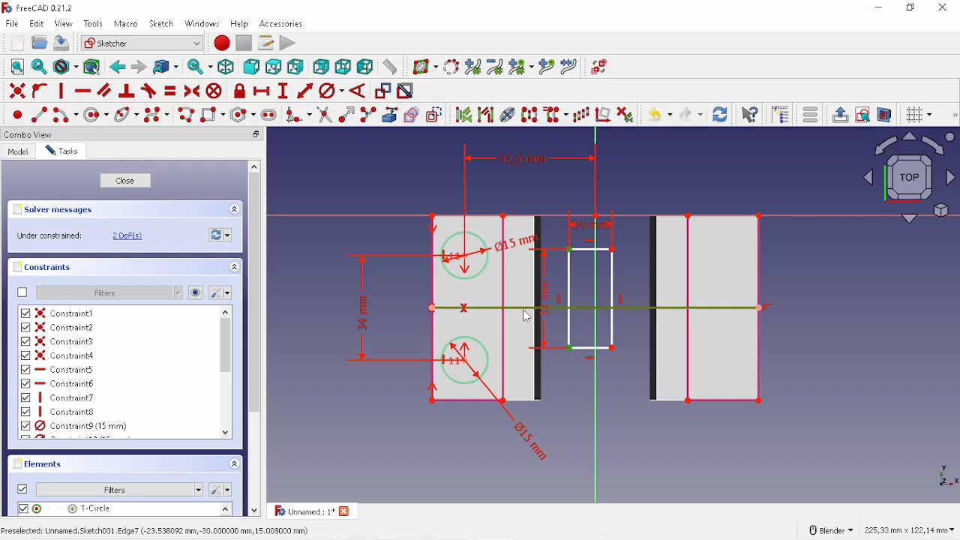
{"action": "left_click", "coordinate": [192, 91]}
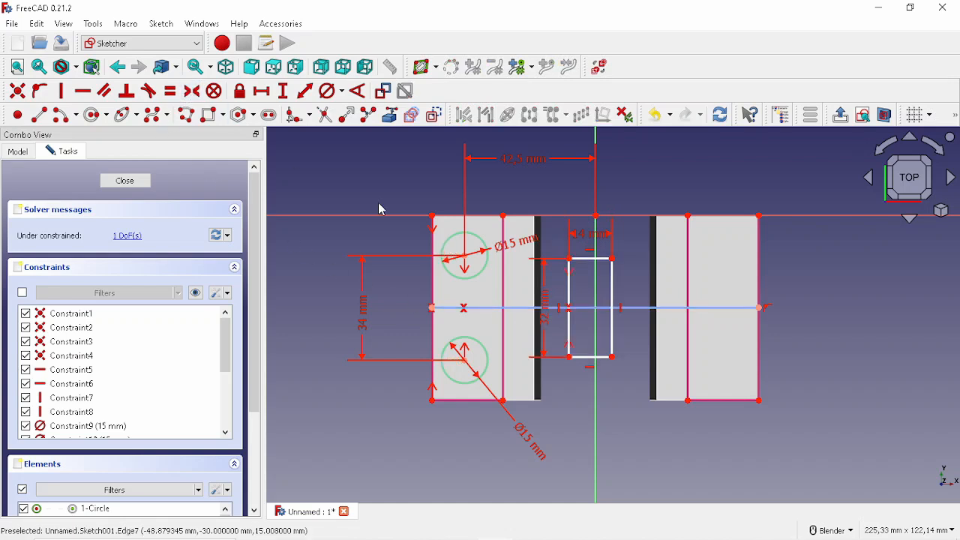
Constrain the central rectangle's two upper corners symmetrically about the sketch's vertical axis.
{"action": "mouse_move", "coordinate": [574, 265]}
{"action": "left_mouse_down"}
{"action": "mouse_move", "coordinate": [606, 261]}
{"action": "mouse_move", "coordinate": [577, 270]}
{"action": "mouse_move", "coordinate": [573, 260]}
{"action": "left_mouse_up"}
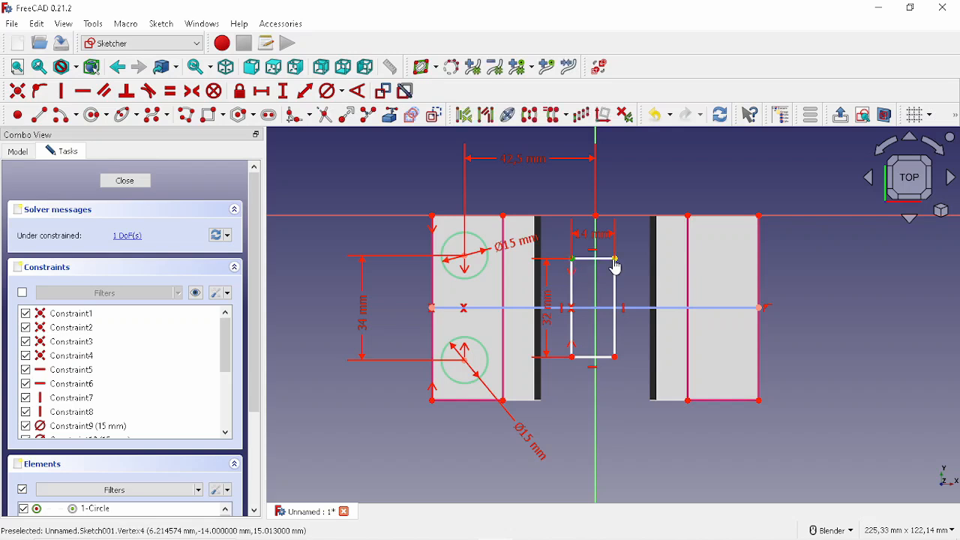
{"action": "left_click", "coordinate": [596, 291]}
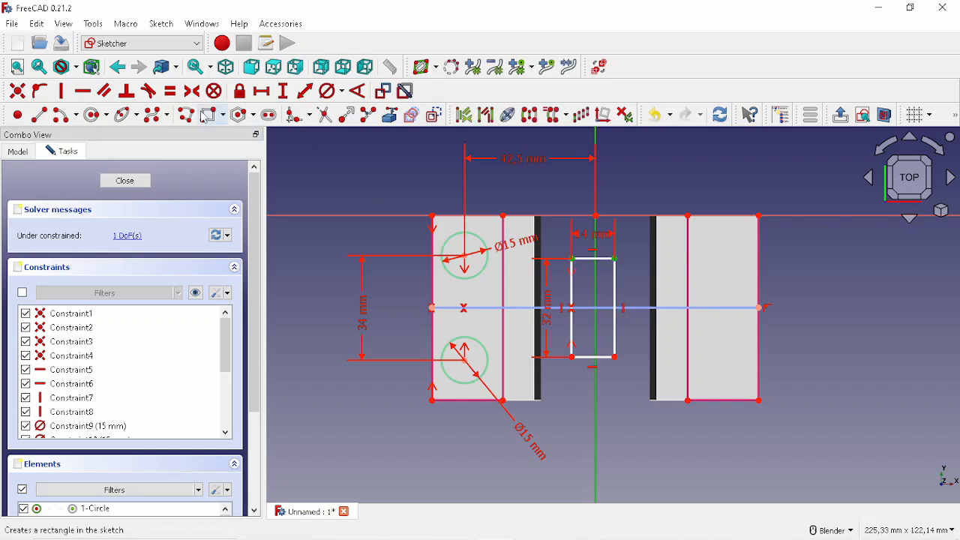
{"action": "left_click", "coordinate": [192, 91]}
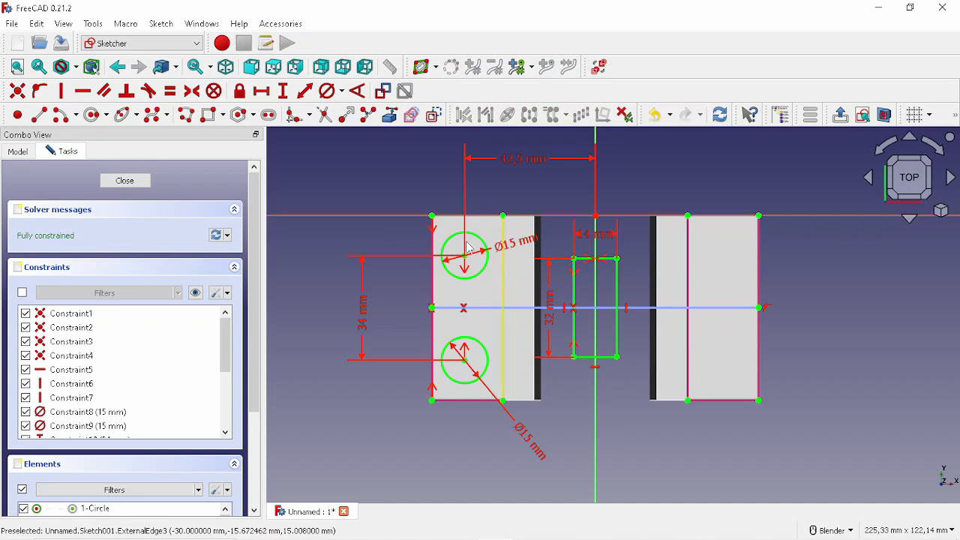
Mirror the left foot's two 15 mm circles about the vertical axis onto the right foot.
{"action": "scroll", "coordinate": [660, 330], "scroll_direction": "down", "scroll_amount": 4}
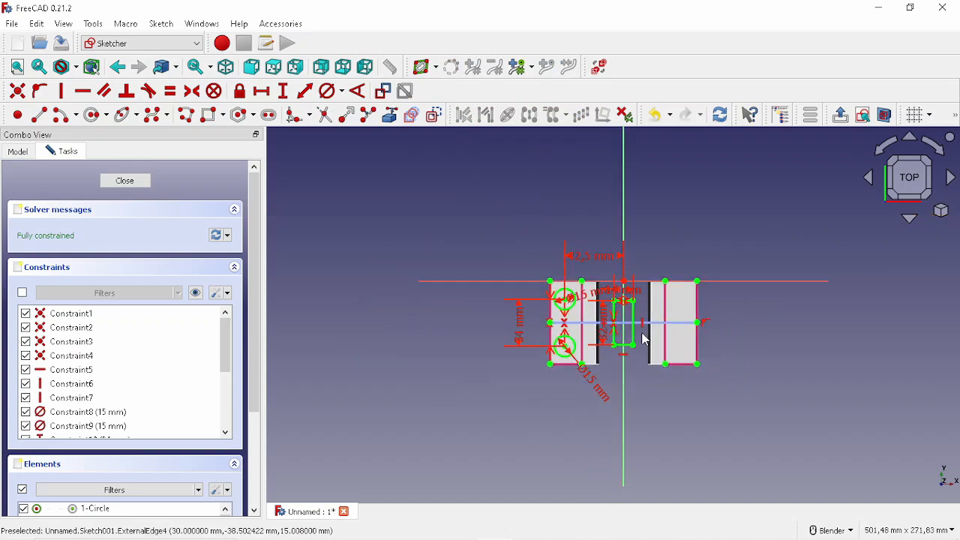
{"action": "scroll", "coordinate": [656, 338], "scroll_direction": "up", "scroll_amount": 4}
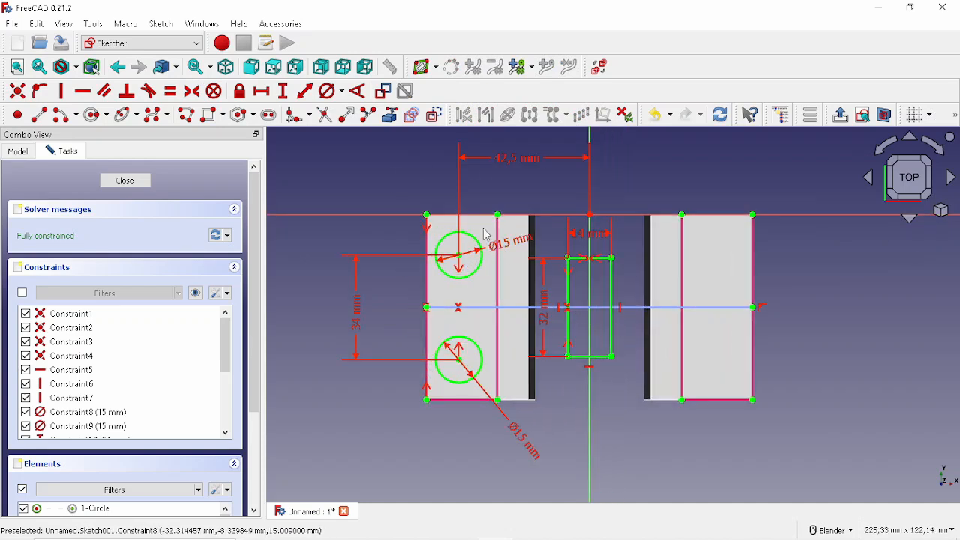
{"action": "left_click", "coordinate": [485, 274]}
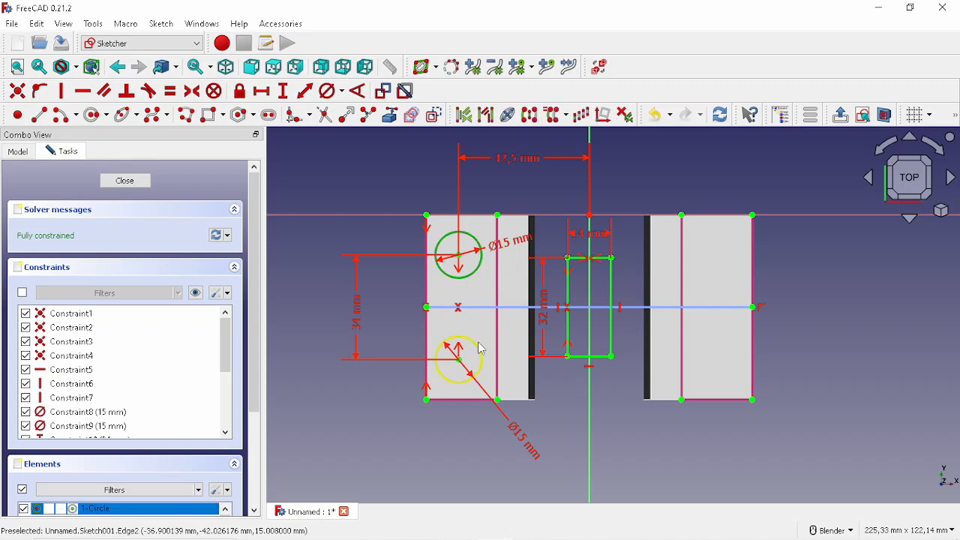
{"action": "left_click", "coordinate": [592, 423]}
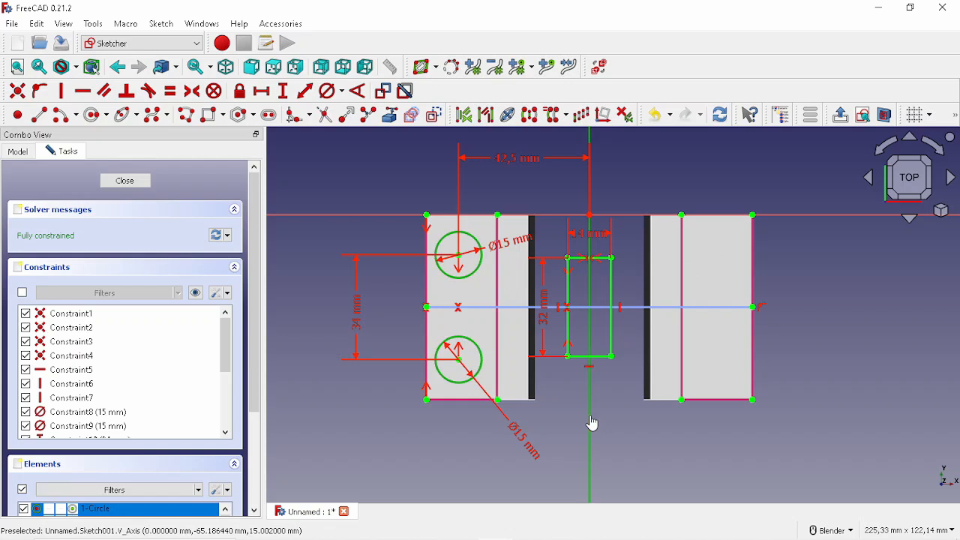
{"action": "left_click", "coordinate": [531, 116]}
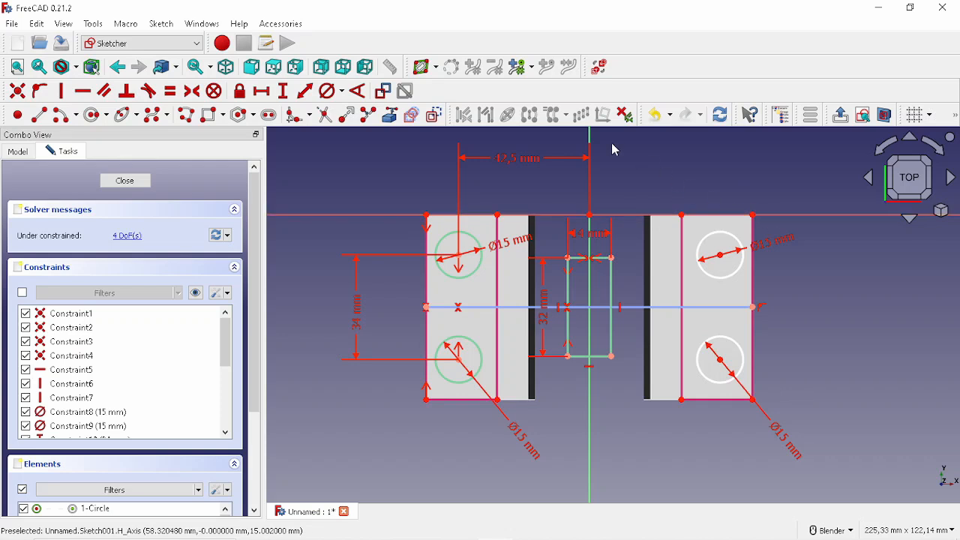
Apply block constraints to the two mirrored circles on the right foot and close the sketch.
{"action": "left_click", "coordinate": [217, 94]}
{"action": "left_click", "coordinate": [721, 233]}
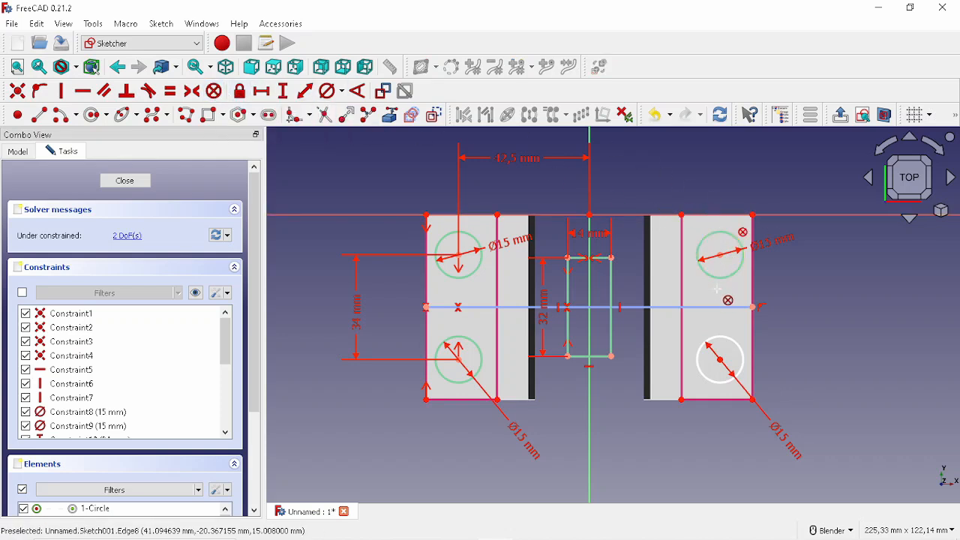
{"action": "left_click", "coordinate": [712, 335]}
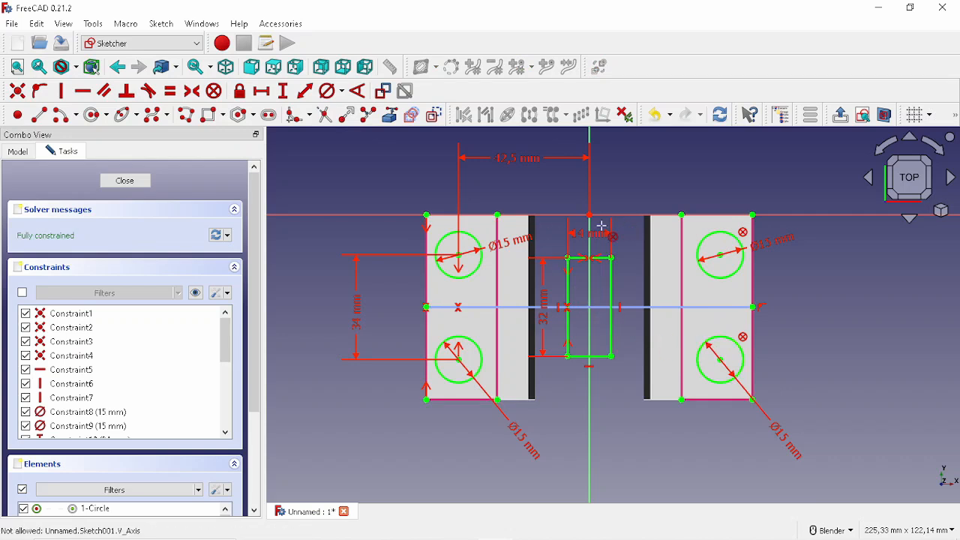
{"action": "left_click", "coordinate": [144, 184]}
Switch to the Part workbench.
{"action": "scroll", "coordinate": [549, 252], "scroll_direction": "down", "scroll_amount": 2}
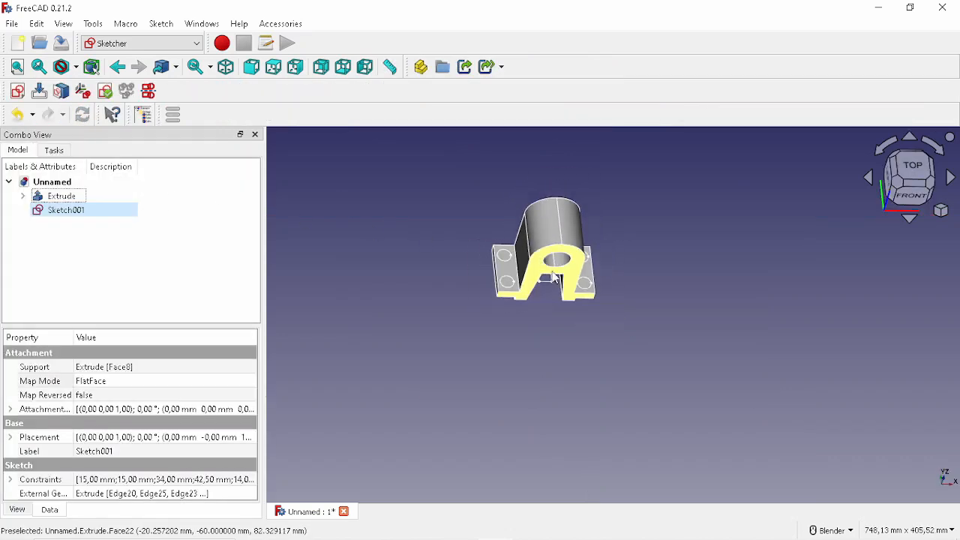
{"action": "middle_click_drag", "start_coordinate": [593, 293], "coordinate": [596, 281]}
{"action": "scroll", "coordinate": [591, 266], "scroll_direction": "up", "scroll_amount": 4}
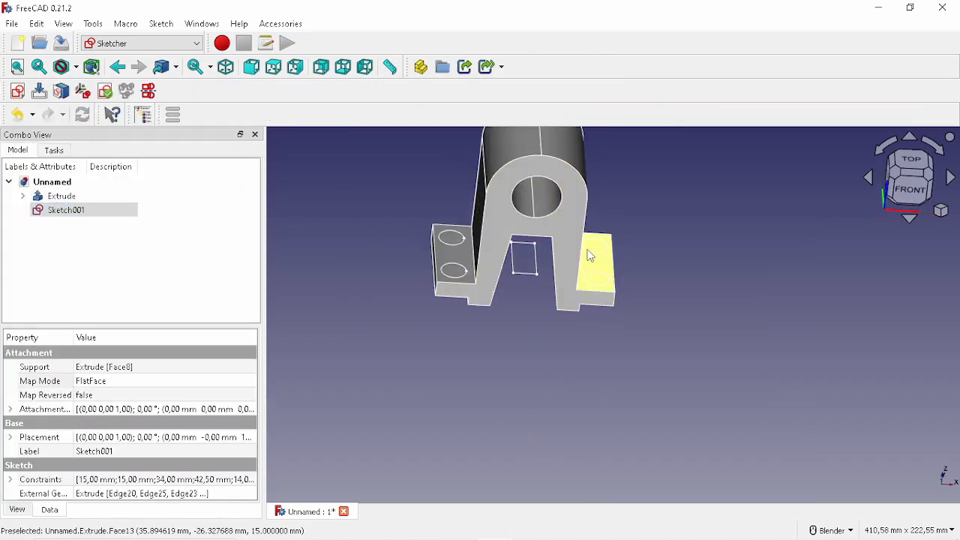
{"action": "scroll", "coordinate": [525, 277], "scroll_direction": "down", "scroll_amount": 2}
{"action": "left_click", "coordinate": [390, 218]}
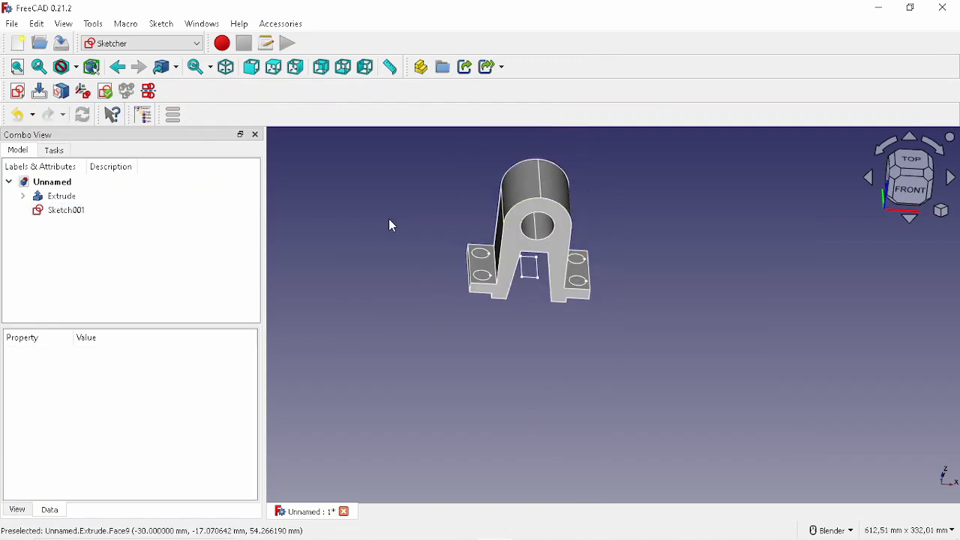
{"action": "scroll", "coordinate": [428, 268], "scroll_direction": "up", "scroll_amount": 3}
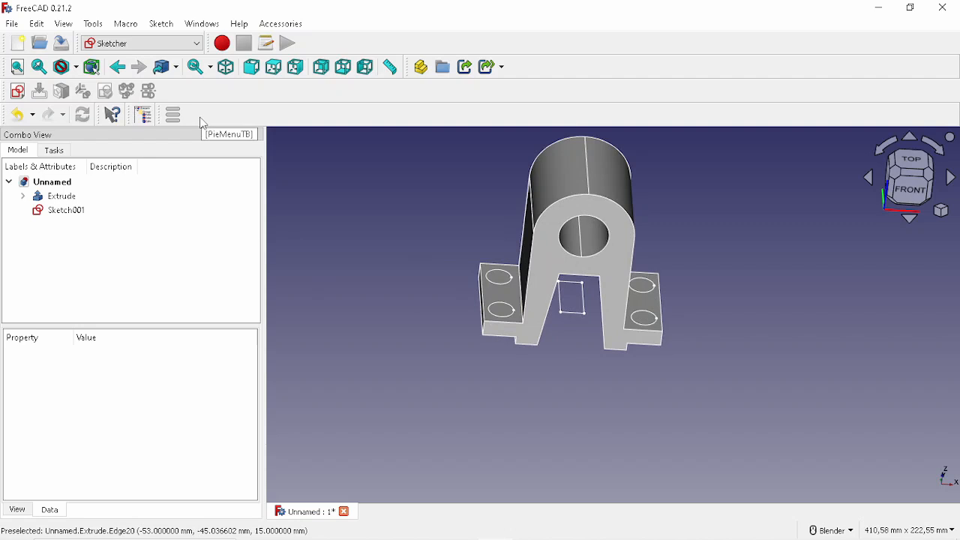
{"action": "mouse_move", "coordinate": [470, 236]}
{"action": "middle_mouse_down"}
{"action": "mouse_move", "coordinate": [474, 251]}
{"action": "mouse_move", "coordinate": [467, 240]}
{"action": "middle_mouse_up"}
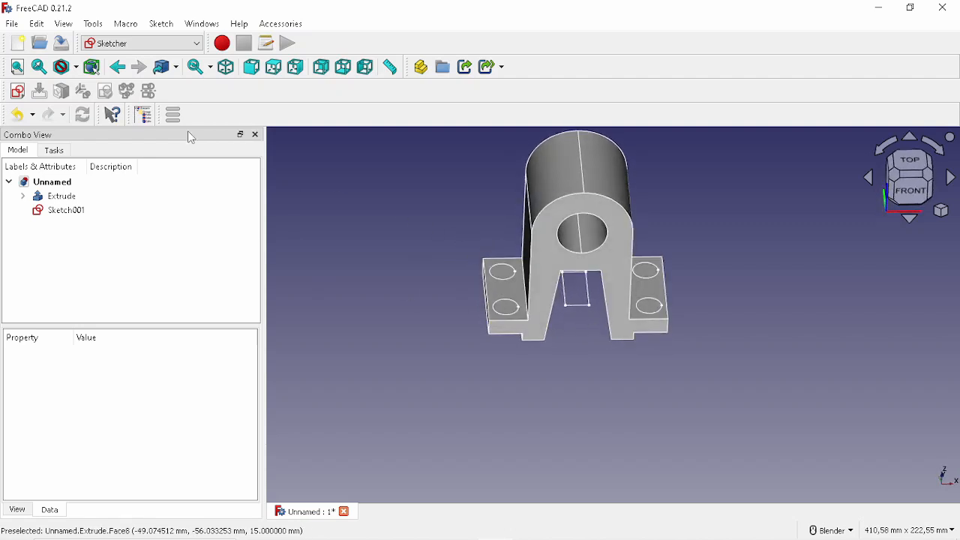
{"action": "left_click", "coordinate": [160, 45]}
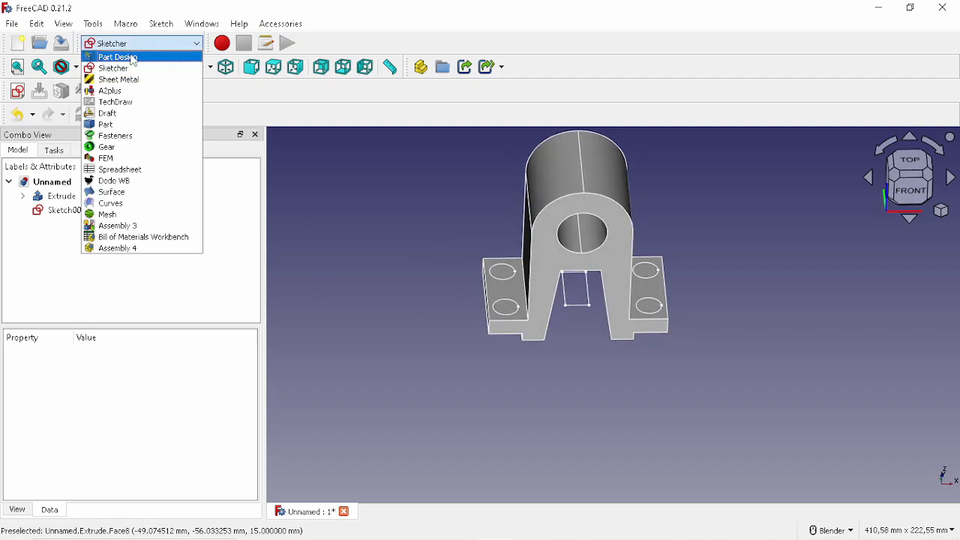
{"action": "left_click", "coordinate": [111, 124]}
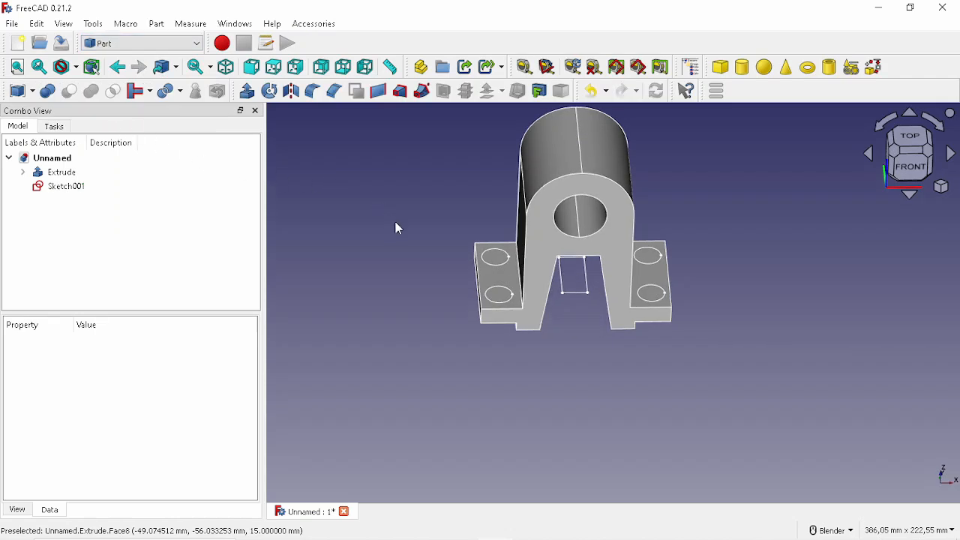
Extrude the hole-and-rectangle sketch as a solid along its normal, 100 mm along and 100 mm against.
{"action": "middle_click_drag", "start_coordinate": [665, 345], "coordinate": [722, 332]}
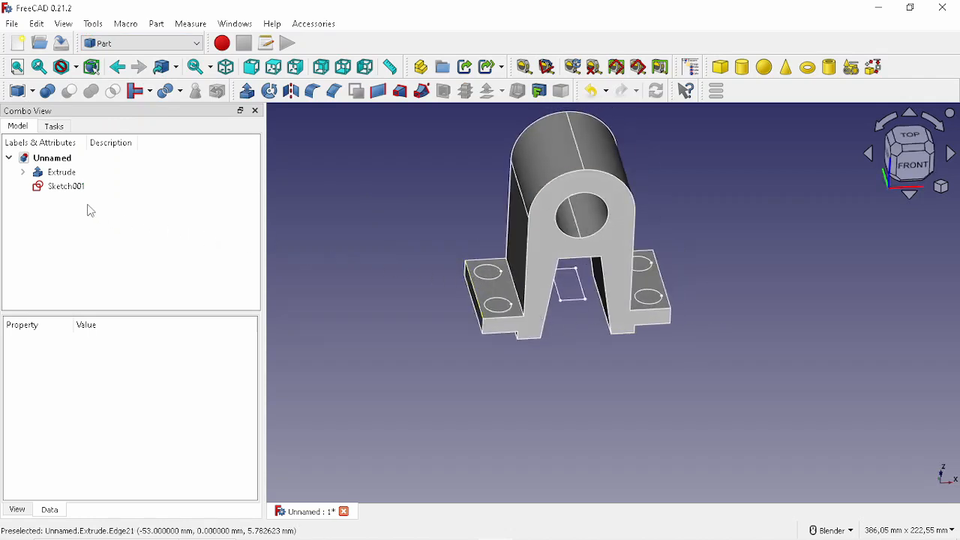
{"action": "left_click", "coordinate": [65, 187]}
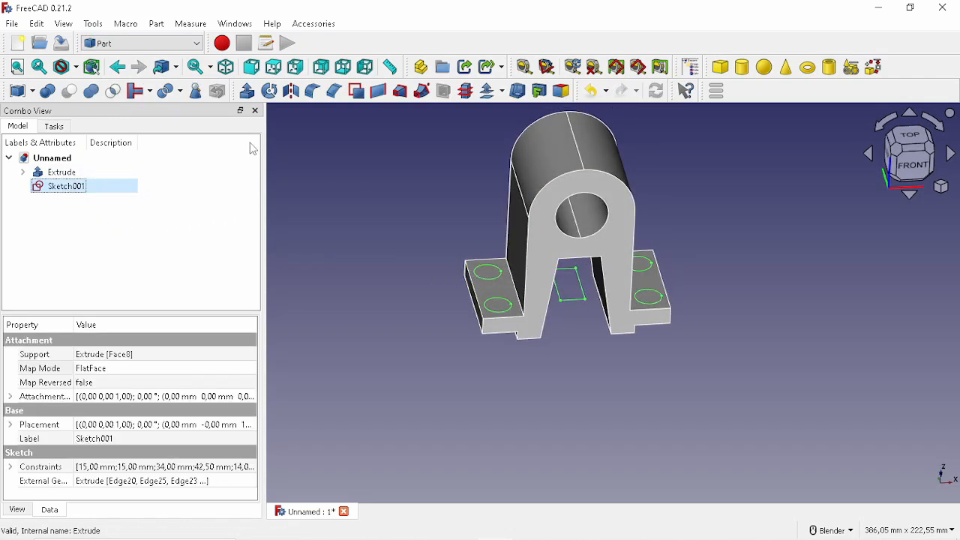
{"action": "left_click", "coordinate": [248, 92]}
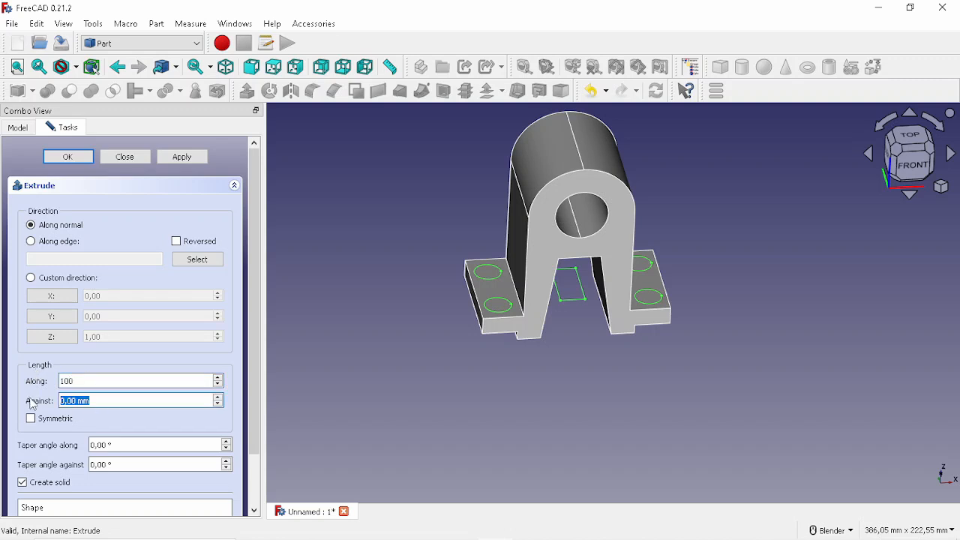
{"action": "type", "text": "100"}
{"action": "left_click", "coordinate": [67, 157]}
Cut the extruded cylinders and rectangular block from the bracket body with a Boolean cut.
{"action": "middle_click_drag", "start_coordinate": [525, 300], "coordinate": [602, 317]}
{"action": "middle_click_drag", "start_coordinate": [574, 257], "coordinate": [591, 335], "text": "shift"}
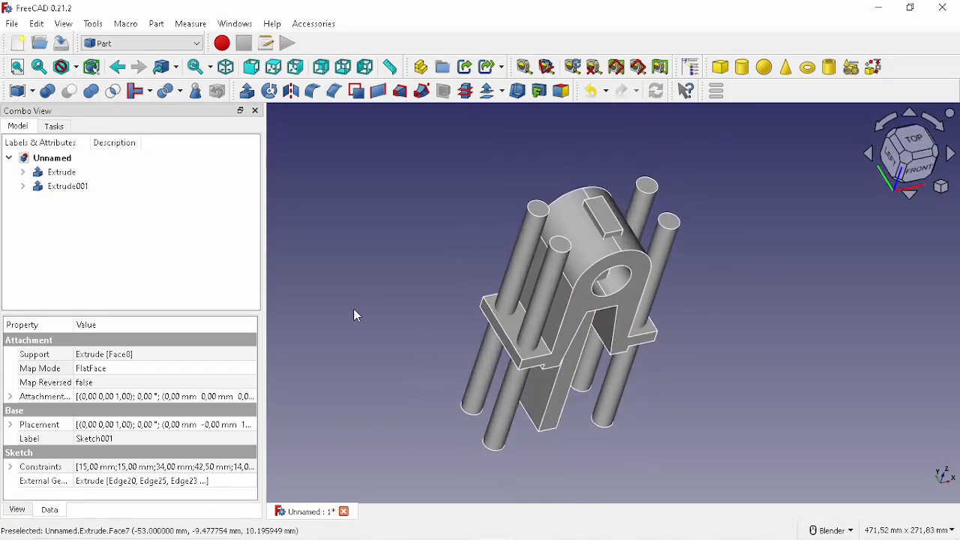
{"action": "left_click", "coordinate": [65, 174]}
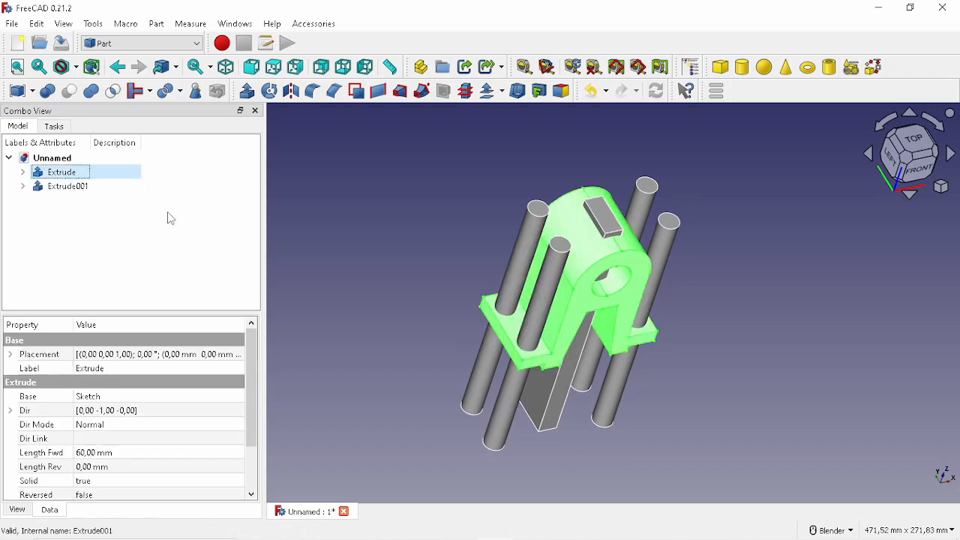
{"action": "left_click", "coordinate": [66, 187], "text": "ctrl"}
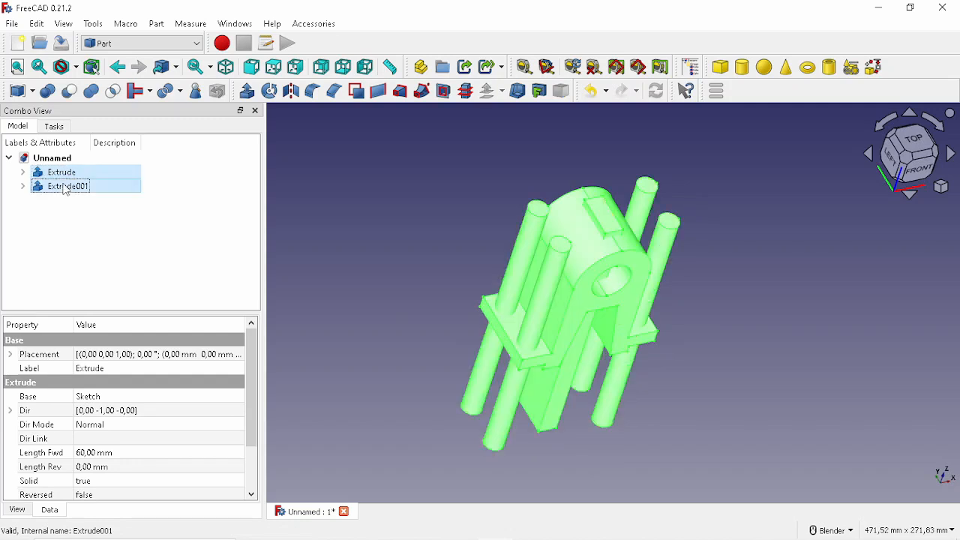
{"action": "left_click", "coordinate": [70, 95]}
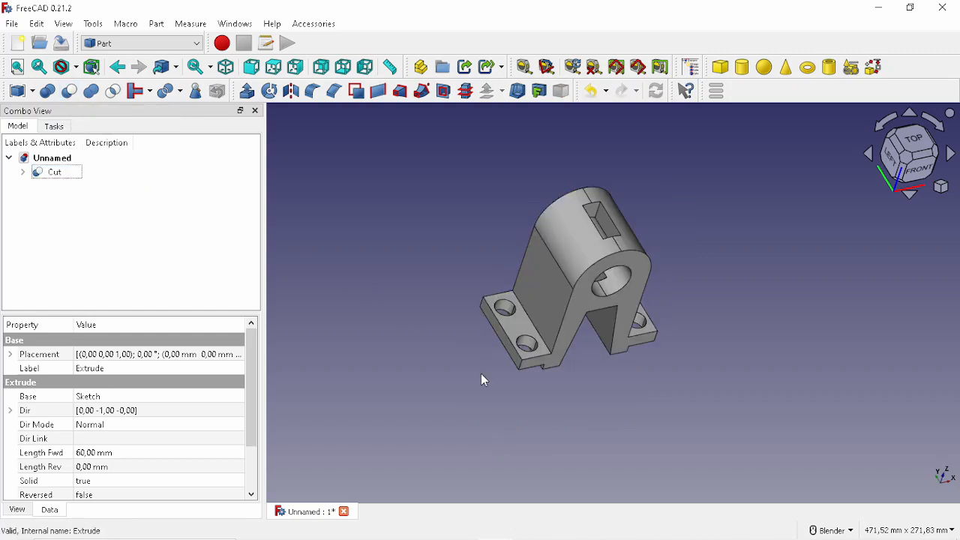
Examine the bracket's foot holes, top slot and bore from several angles.
{"action": "middle_click_drag", "start_coordinate": [481, 374], "coordinate": [617, 332]}
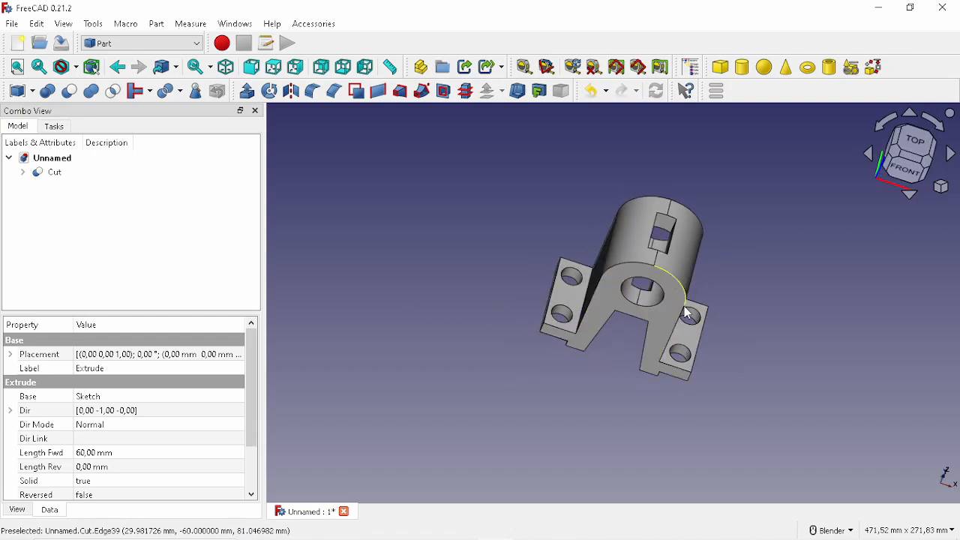
{"action": "key", "text": "1"}
{"action": "middle_click_drag", "start_coordinate": [714, 233], "coordinate": [624, 345]}
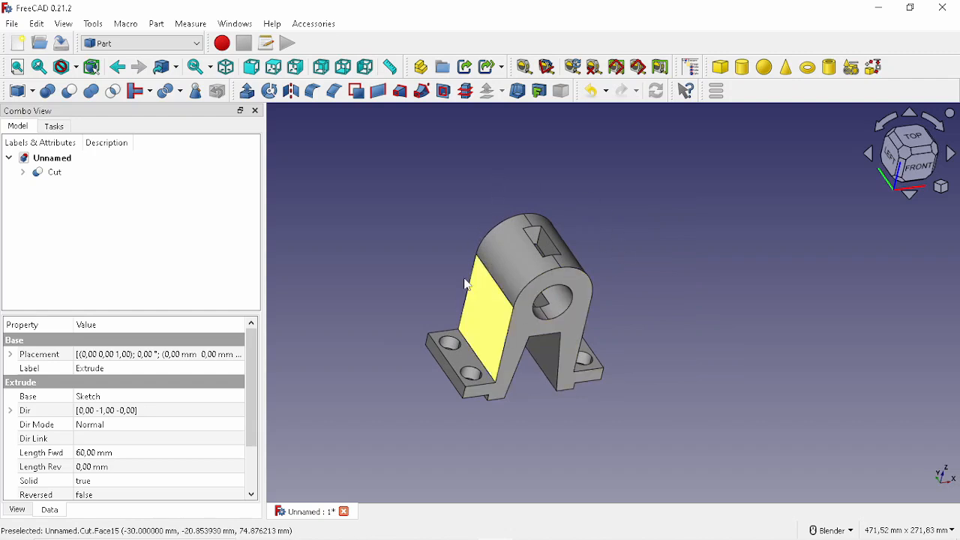
{"action": "middle_click_drag", "start_coordinate": [550, 325], "coordinate": [579, 285], "text": "shift"}
{"action": "middle_click_drag", "start_coordinate": [582, 324], "coordinate": [480, 268]}
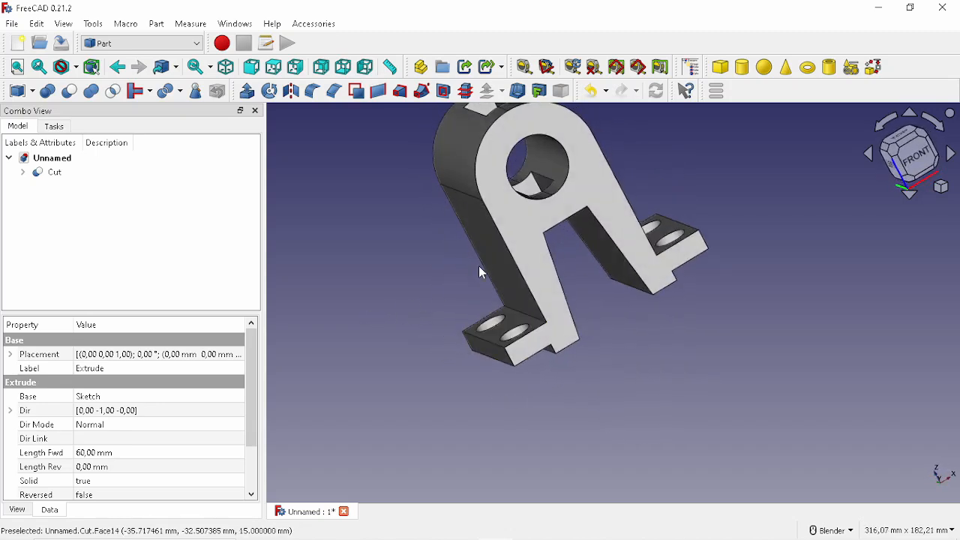
Switch to the Sketcher workbench, create an empty sketch attached as Plane face to the bracket's front face, and leave it.
{"action": "left_click", "coordinate": [526, 255]}
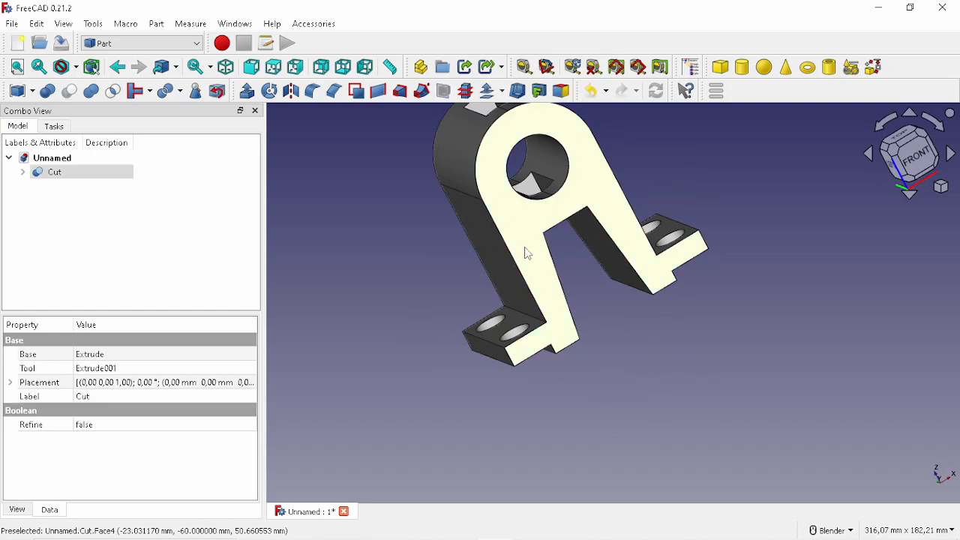
{"action": "left_click", "coordinate": [165, 45]}
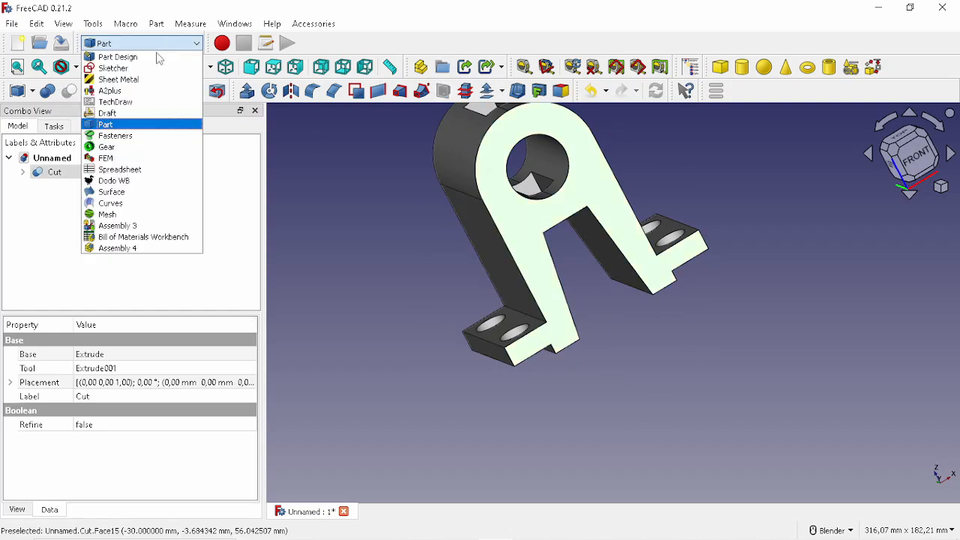
{"action": "left_click", "coordinate": [135, 67]}
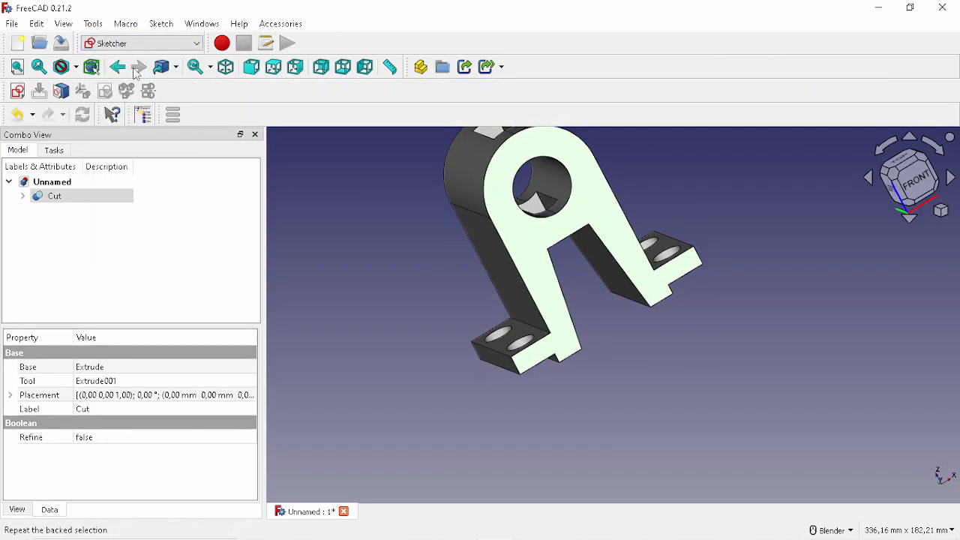
{"action": "left_click", "coordinate": [19, 95]}
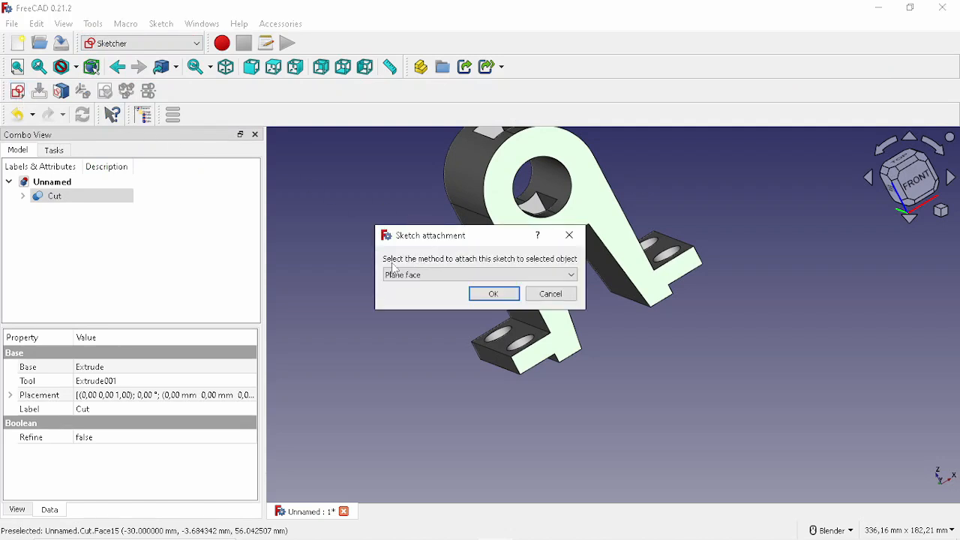
{"action": "left_click", "coordinate": [494, 294]}
{"action": "mouse_move", "coordinate": [530, 294]}
{"action": "middle_mouse_down"}
{"action": "mouse_move", "coordinate": [596, 266]}
{"action": "mouse_move", "coordinate": [682, 301]}
{"action": "middle_mouse_up"}
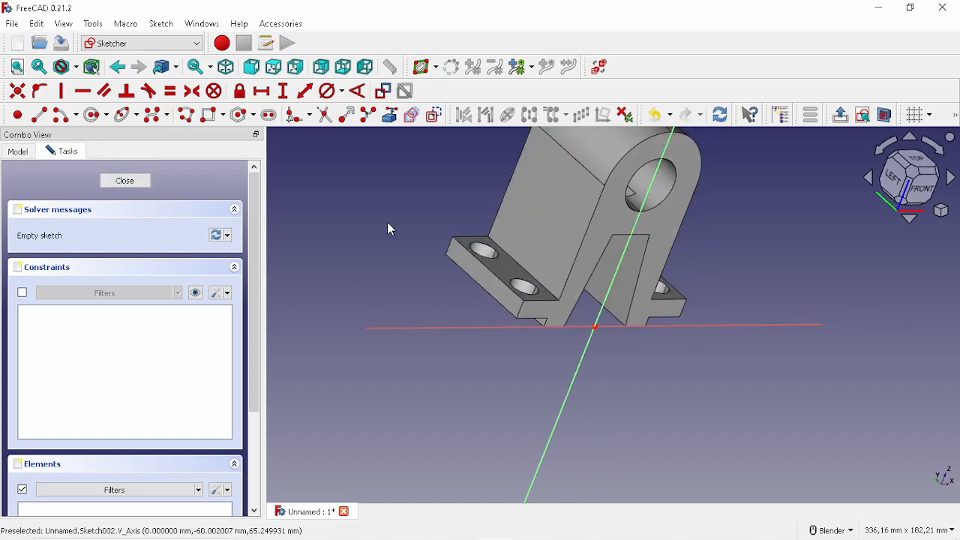
{"action": "left_click", "coordinate": [125, 182]}
Set the new sketch's attachment offset to -30 mm in the z-direction.
{"action": "middle_click_drag", "start_coordinate": [441, 255], "coordinate": [504, 254]}
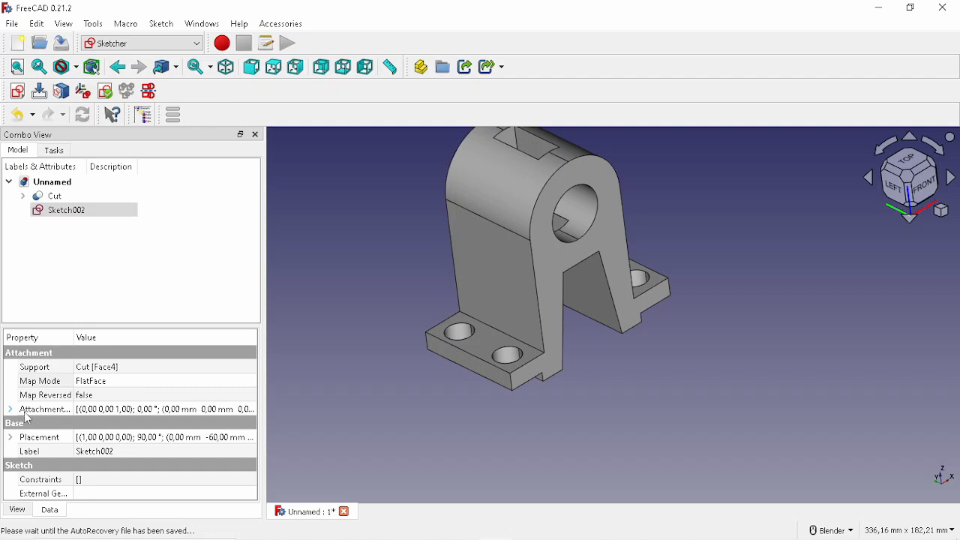
{"action": "left_click", "coordinate": [121, 382]}
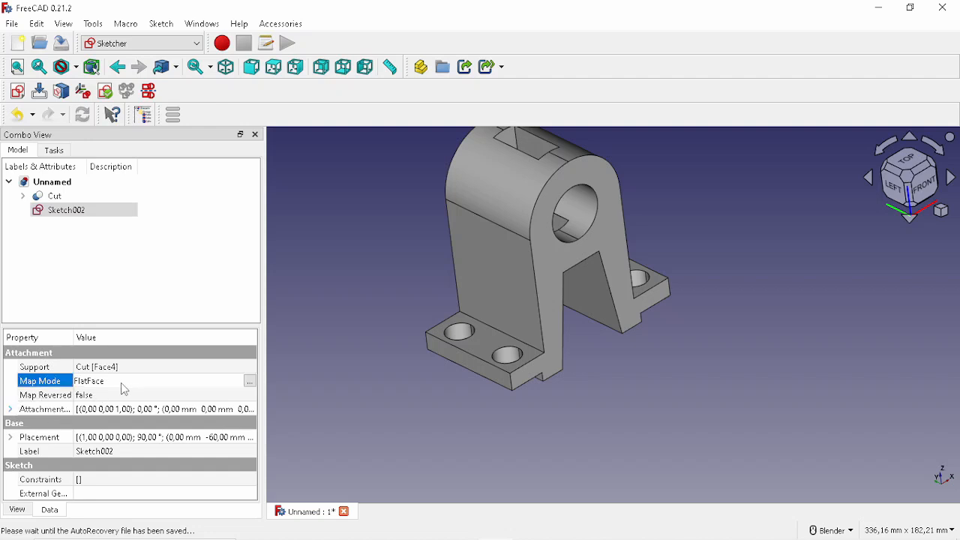
{"action": "left_click", "coordinate": [250, 381]}
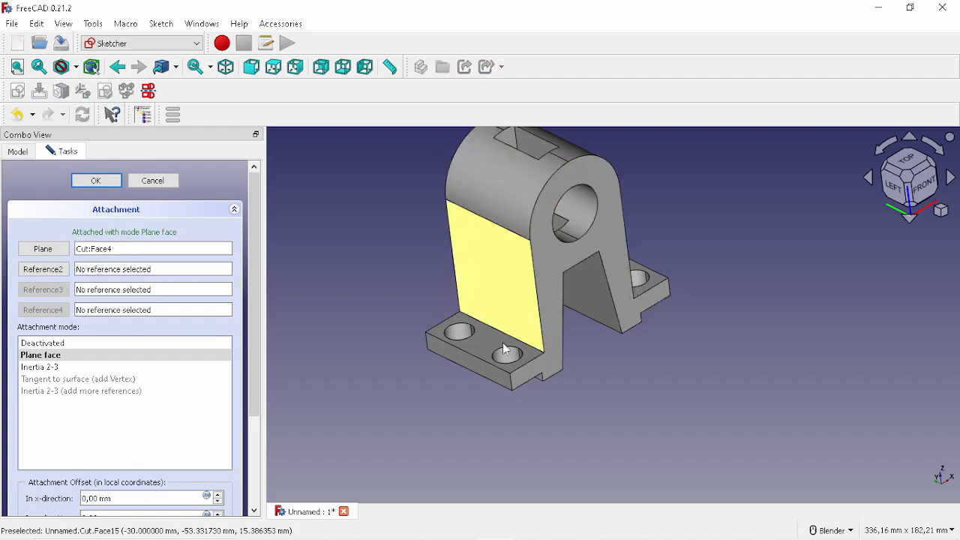
{"action": "scroll", "coordinate": [257, 307], "scroll_direction": "down", "scroll_amount": 1}
{"action": "scroll", "coordinate": [258, 327], "scroll_direction": "down", "scroll_amount": 4}
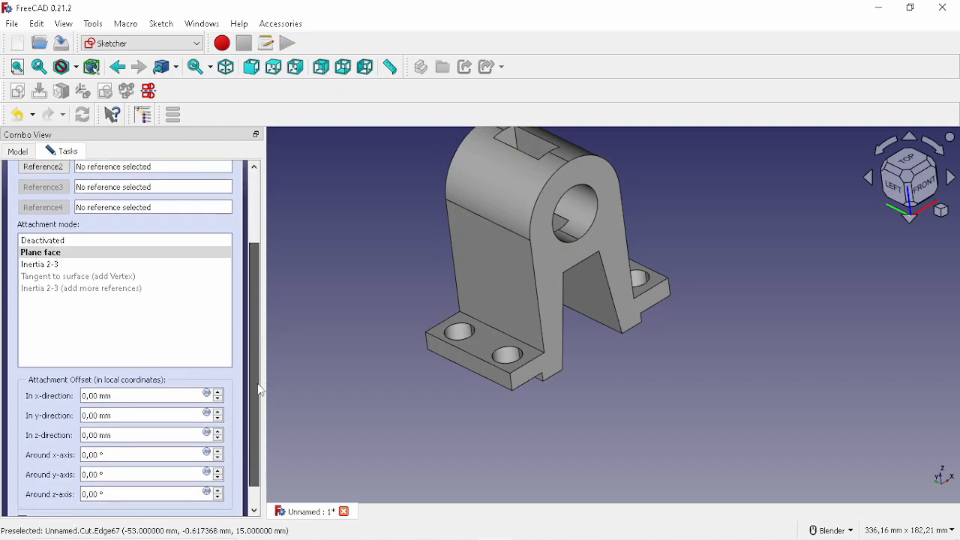
{"action": "middle_click_drag", "start_coordinate": [552, 411], "coordinate": [635, 386]}
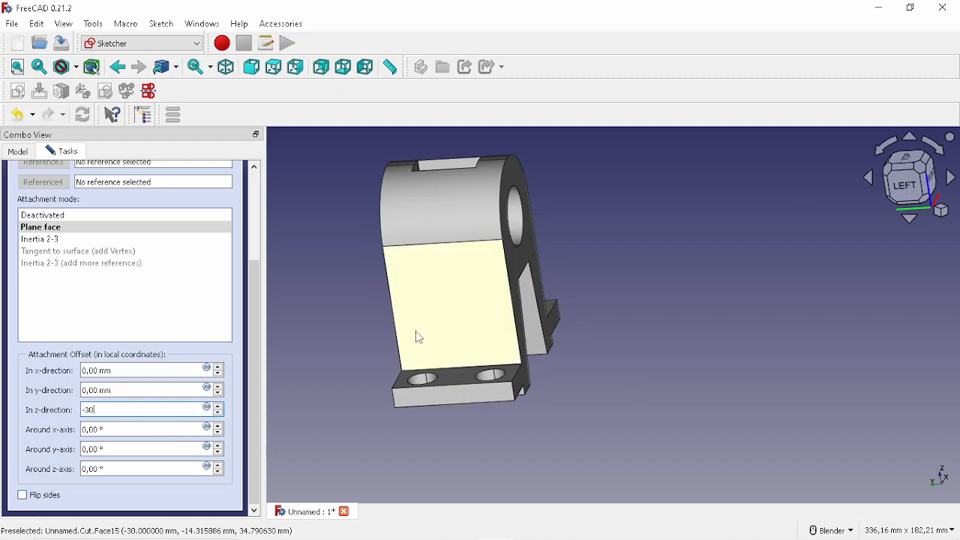
{"action": "scroll", "coordinate": [253, 275], "scroll_direction": "up", "scroll_amount": 3}
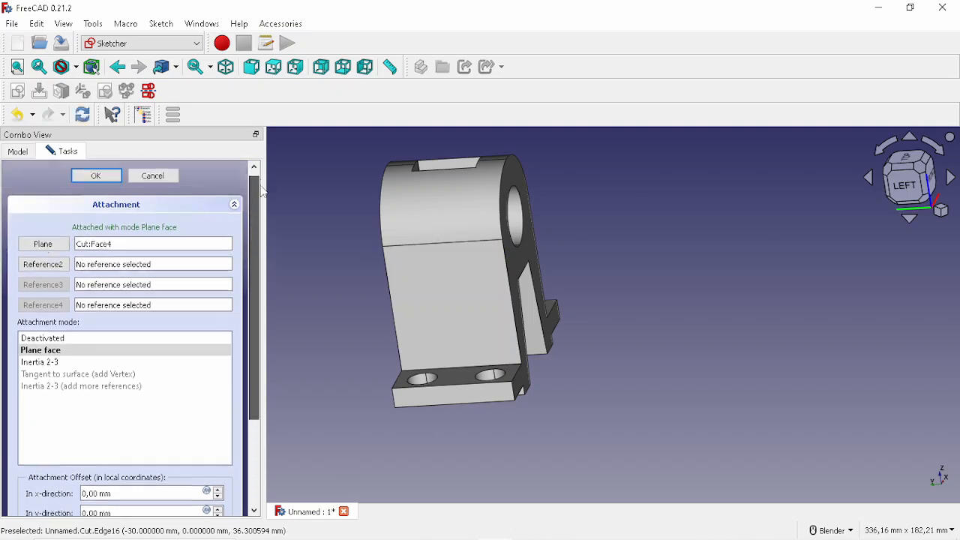
{"action": "left_click", "coordinate": [104, 183]}
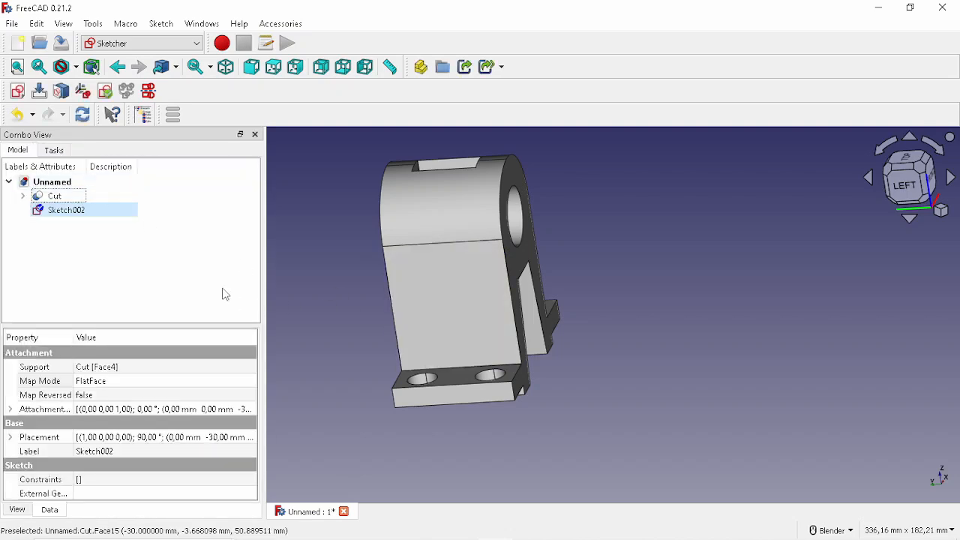
Check where the offset sketch plane lies within the bracket.
{"action": "double_click", "coordinate": [53, 213]}
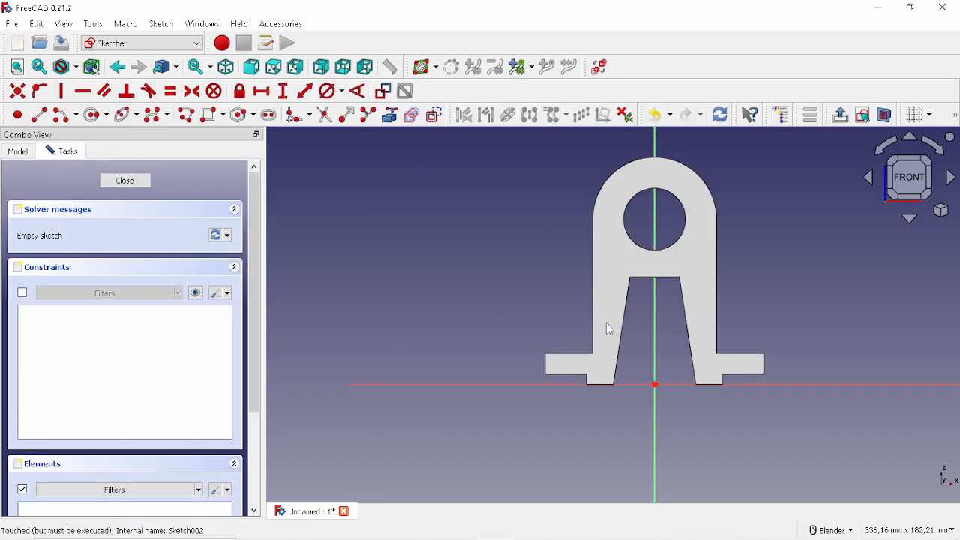
{"action": "mouse_move", "coordinate": [609, 329]}
{"action": "middle_mouse_down"}
{"action": "mouse_move", "coordinate": [604, 308]}
{"action": "mouse_move", "coordinate": [650, 328]}
{"action": "mouse_move", "coordinate": [630, 350]}
{"action": "mouse_move", "coordinate": [601, 289]}
{"action": "mouse_move", "coordinate": [578, 313]}
{"action": "mouse_move", "coordinate": [604, 321]}
{"action": "mouse_move", "coordinate": [590, 285]}
{"action": "mouse_move", "coordinate": [645, 392]}
{"action": "middle_mouse_up"}
{"action": "scroll", "coordinate": [600, 290], "scroll_direction": "up", "scroll_amount": 5}
{"action": "scroll", "coordinate": [600, 381], "scroll_direction": "down", "scroll_amount": 4}
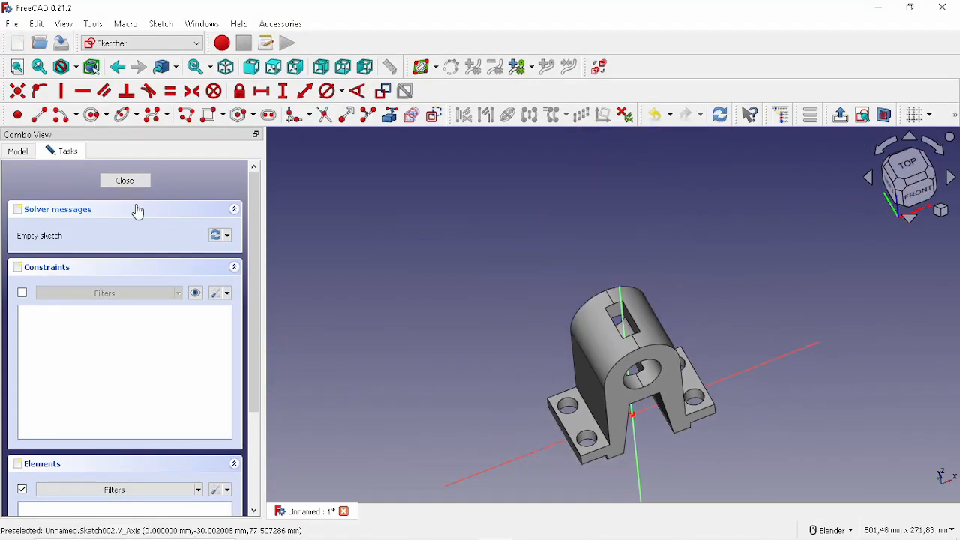
{"action": "left_click", "coordinate": [125, 181]}
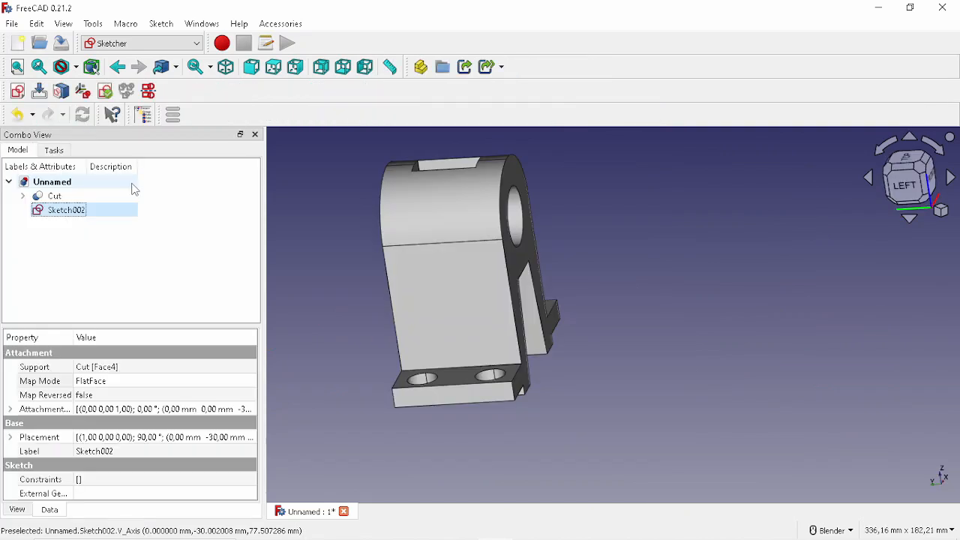
Open the offset sketch for editing and section the bracket view at the sketch plane.
{"action": "double_click", "coordinate": [69, 211]}
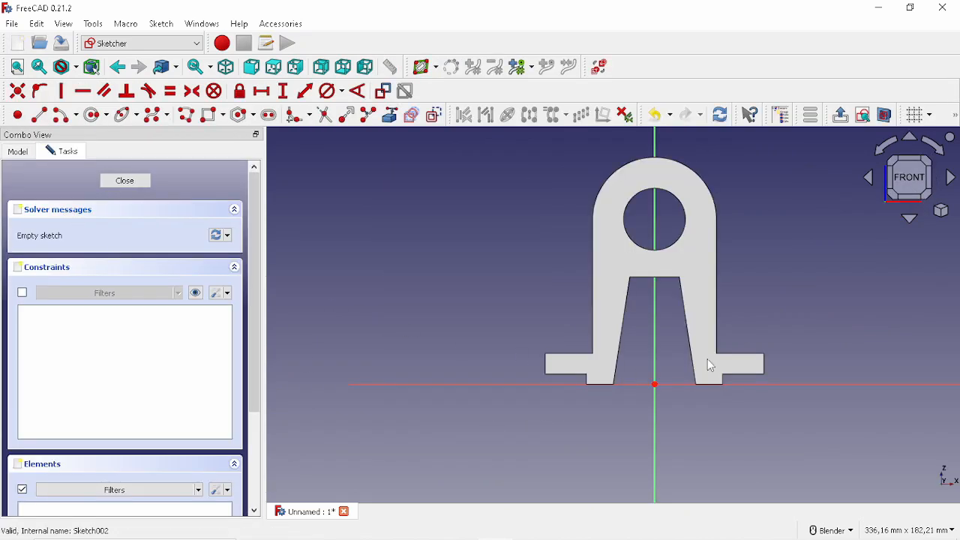
{"action": "scroll", "coordinate": [610, 284], "scroll_direction": "up", "scroll_amount": 3}
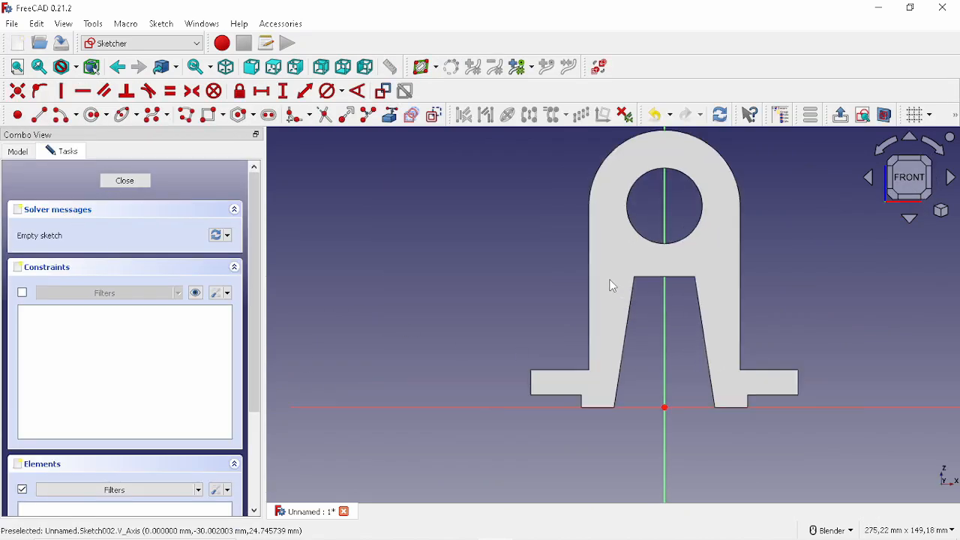
{"action": "left_click", "coordinate": [888, 116]}
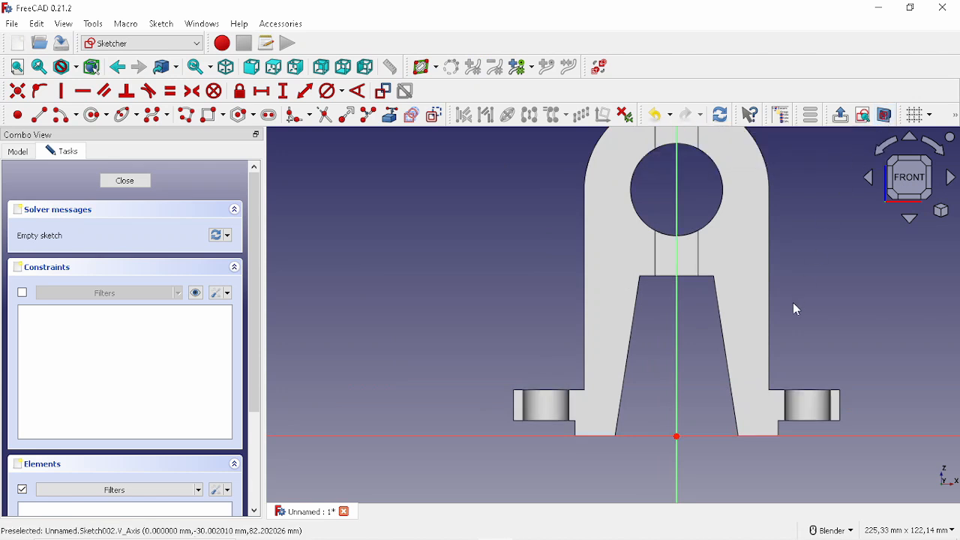
{"action": "middle_click_drag", "start_coordinate": [793, 303], "coordinate": [753, 330], "text": "shift"}
{"action": "middle_click_drag", "start_coordinate": [675, 389], "coordinate": [651, 409], "text": "shift"}
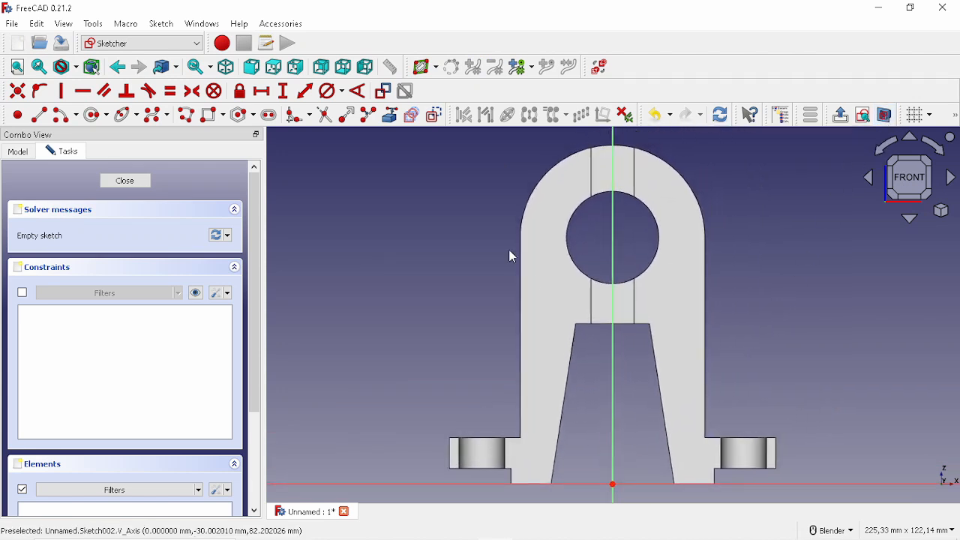
Link the left leg's outer vertical edge and the left foot's top edge into the sketch as external geometry.
{"action": "left_click", "coordinate": [391, 118]}
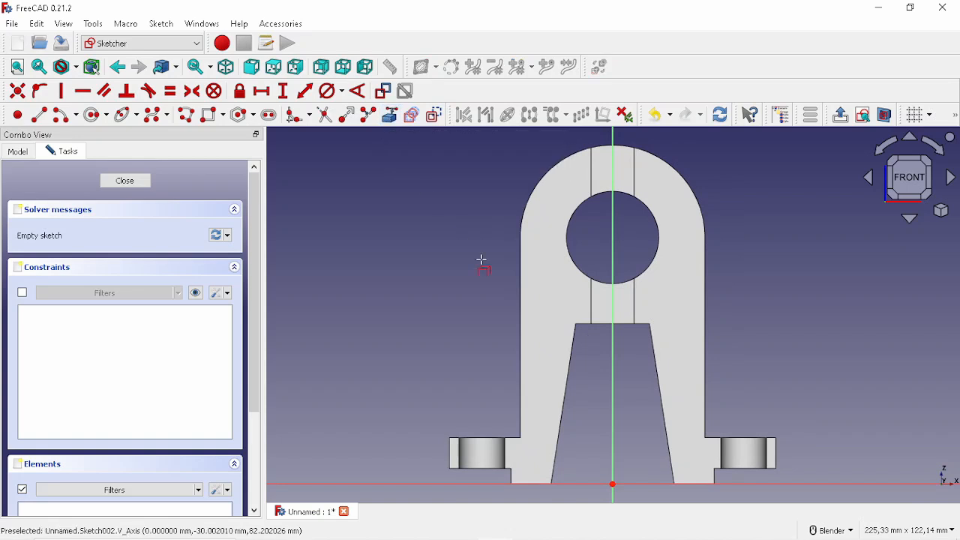
{"action": "left_click", "coordinate": [518, 338]}
{"action": "scroll", "coordinate": [487, 427], "scroll_direction": "up", "scroll_amount": 3}
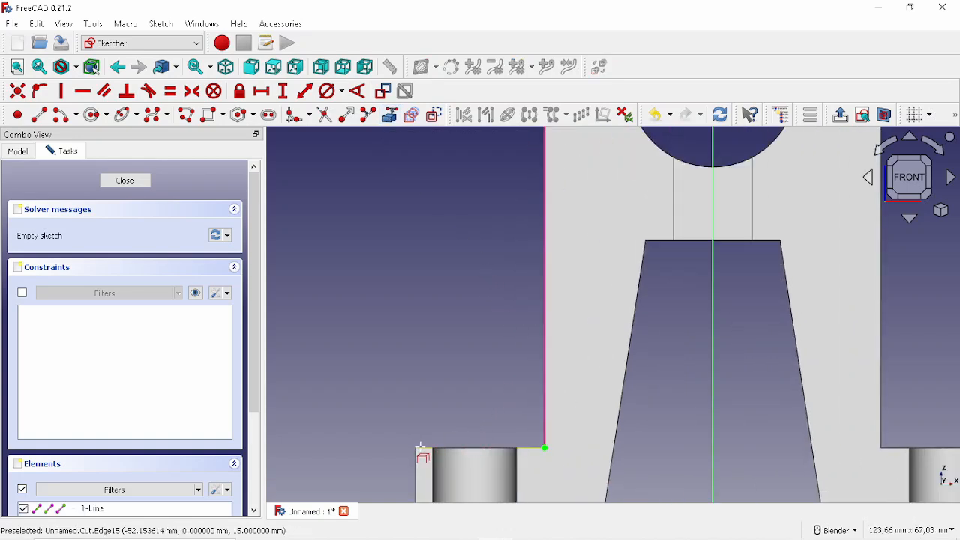
{"action": "scroll", "coordinate": [453, 439], "scroll_direction": "down", "scroll_amount": 5}
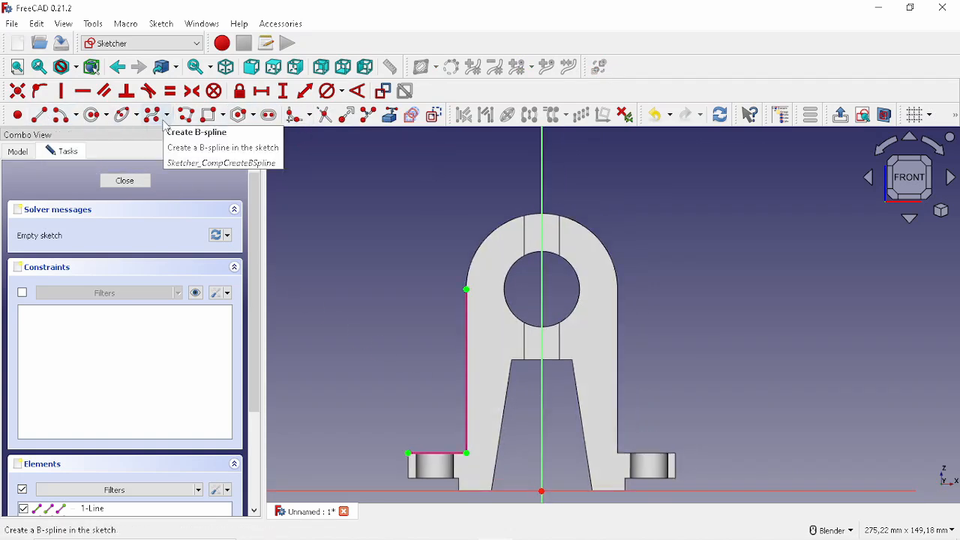
Draw a closed triangular rib profile with a polyline through the three endpoints of the linked edges.
{"action": "left_click", "coordinate": [187, 117]}
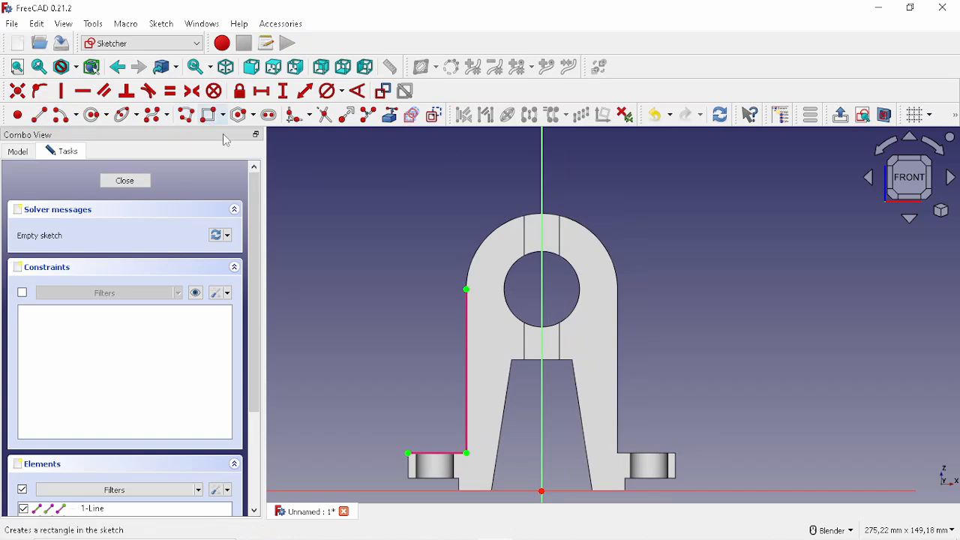
{"action": "left_click", "coordinate": [408, 453]}
{"action": "left_click", "coordinate": [466, 289]}
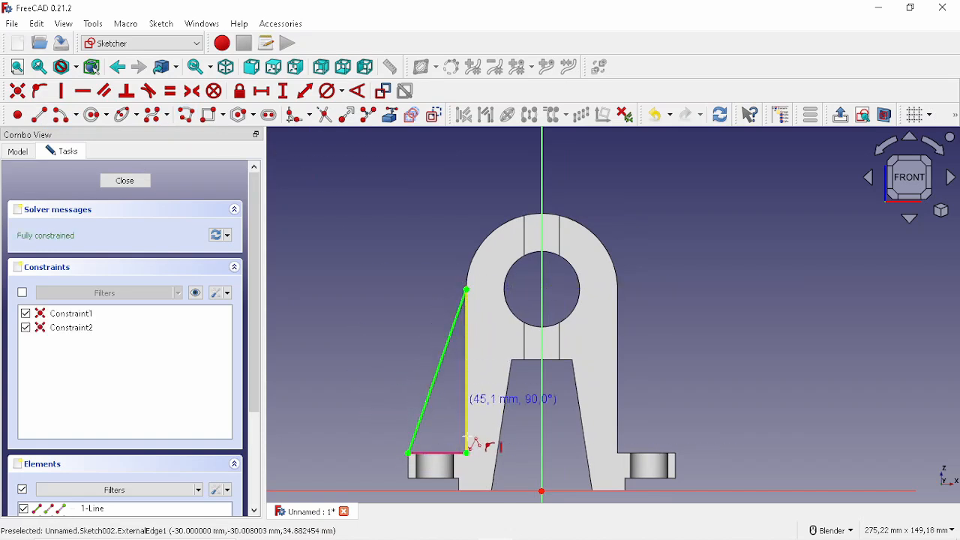
{"action": "left_click", "coordinate": [467, 453]}
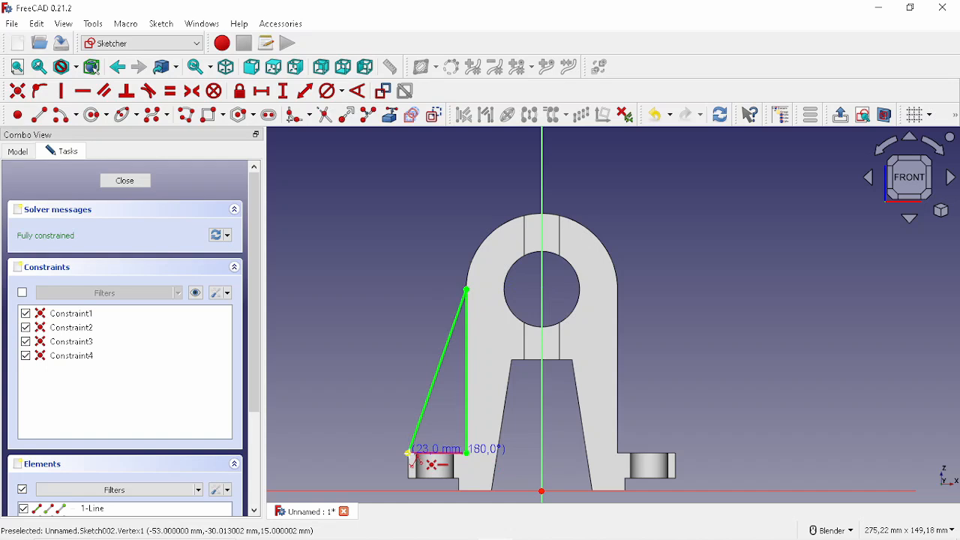
{"action": "left_click", "coordinate": [409, 453]}
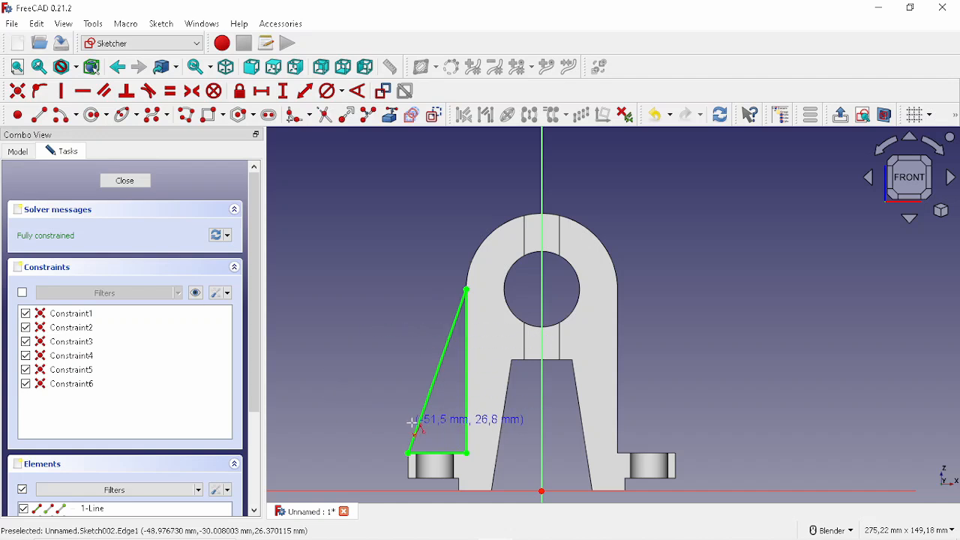
Mirror the triangular rib profile about the sketch's vertical axis using Symmetry.
{"action": "scroll", "coordinate": [417, 422], "scroll_direction": "down", "scroll_amount": 2}
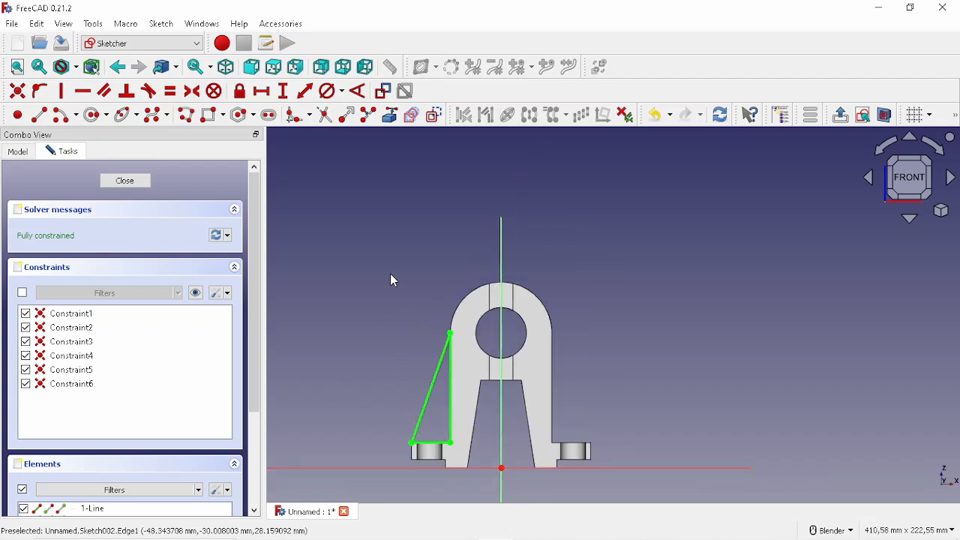
{"action": "left_click_drag", "start_coordinate": [387, 316], "coordinate": [477, 486]}
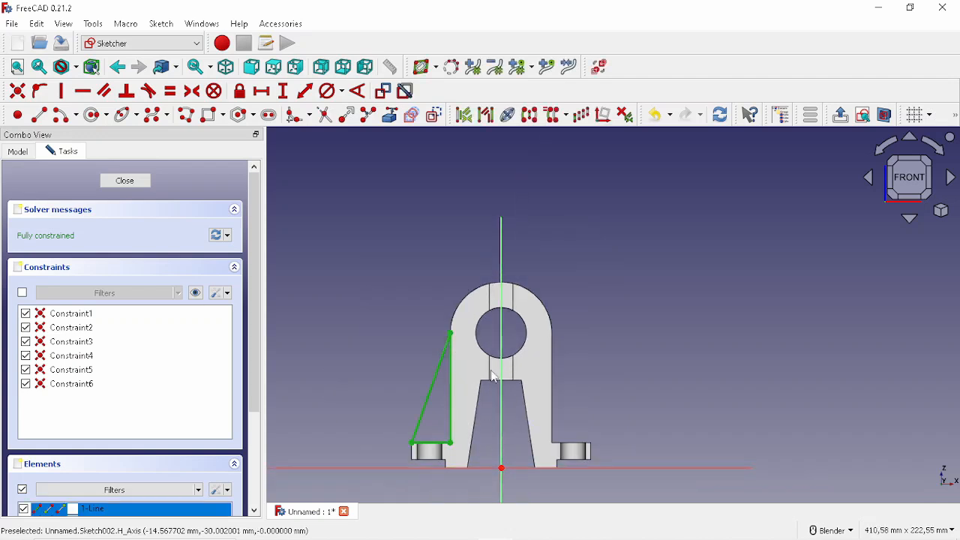
{"action": "left_click", "coordinate": [500, 247]}
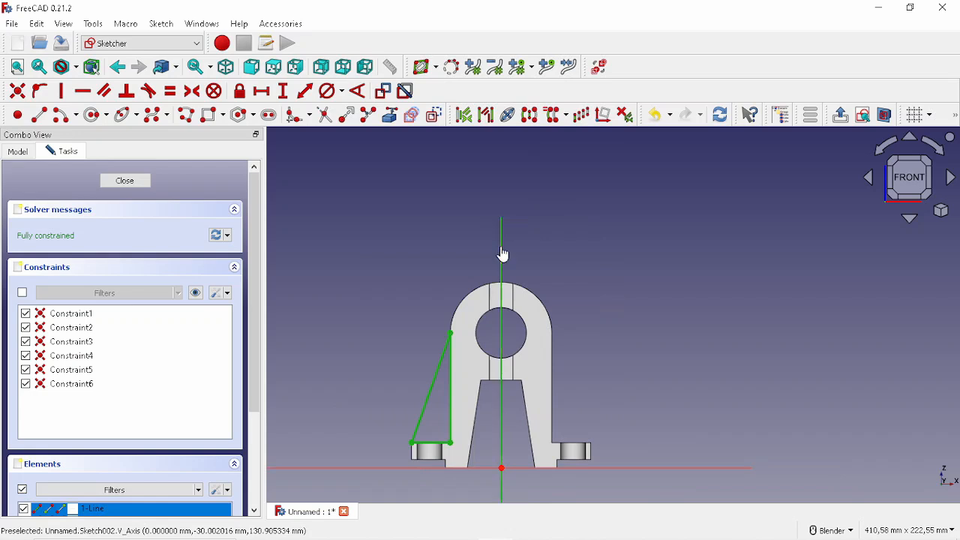
{"action": "left_click", "coordinate": [529, 114]}
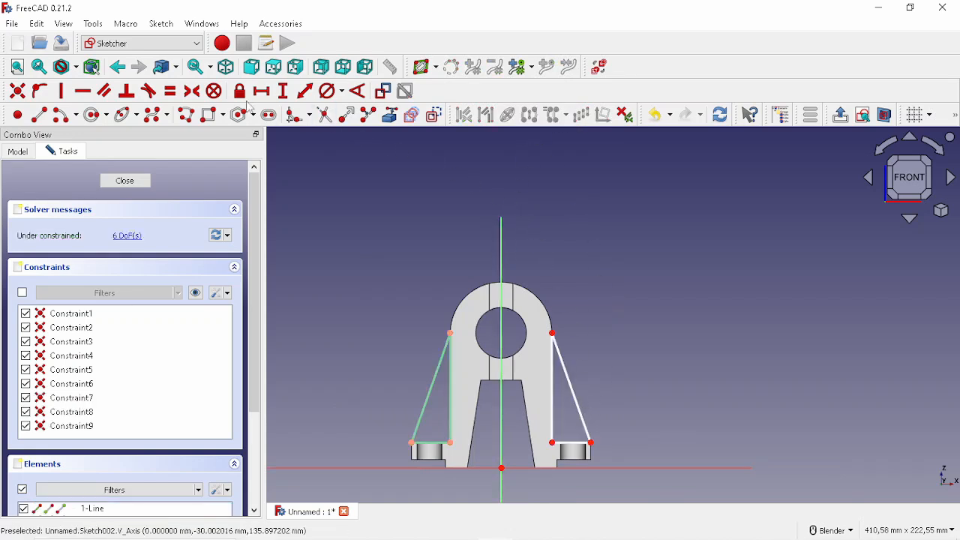
Fix the mirrored triangle with Block constraints and close the rib sketch.
{"action": "left_click", "coordinate": [561, 367]}
{"action": "left_click", "coordinate": [552, 378]}
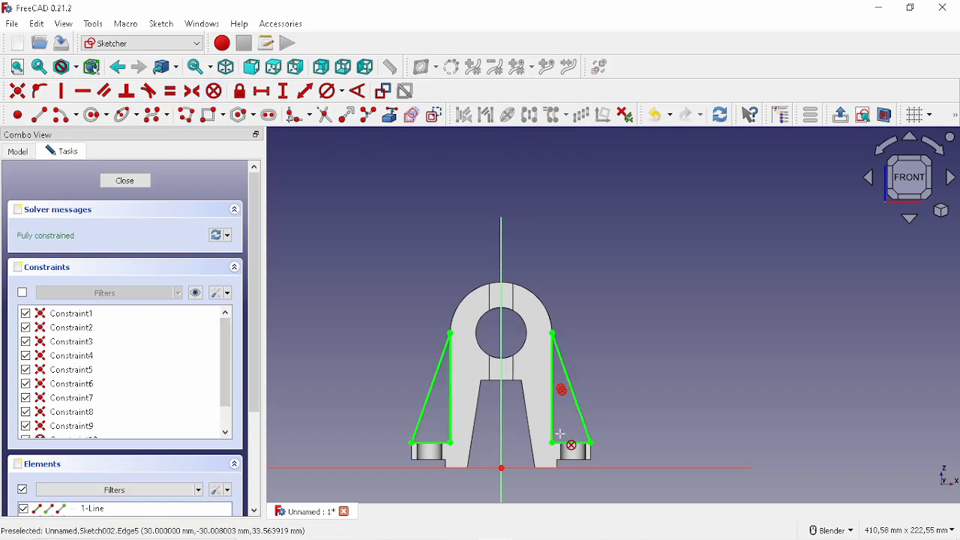
{"action": "left_click", "coordinate": [124, 186]}
{"action": "mouse_move", "coordinate": [554, 336]}
{"action": "middle_mouse_down"}
{"action": "mouse_move", "coordinate": [458, 342]}
{"action": "mouse_move", "coordinate": [508, 327]}
{"action": "mouse_move", "coordinate": [519, 336]}
{"action": "middle_mouse_up"}
{"action": "scroll", "coordinate": [481, 336], "scroll_direction": "down", "scroll_amount": 3}
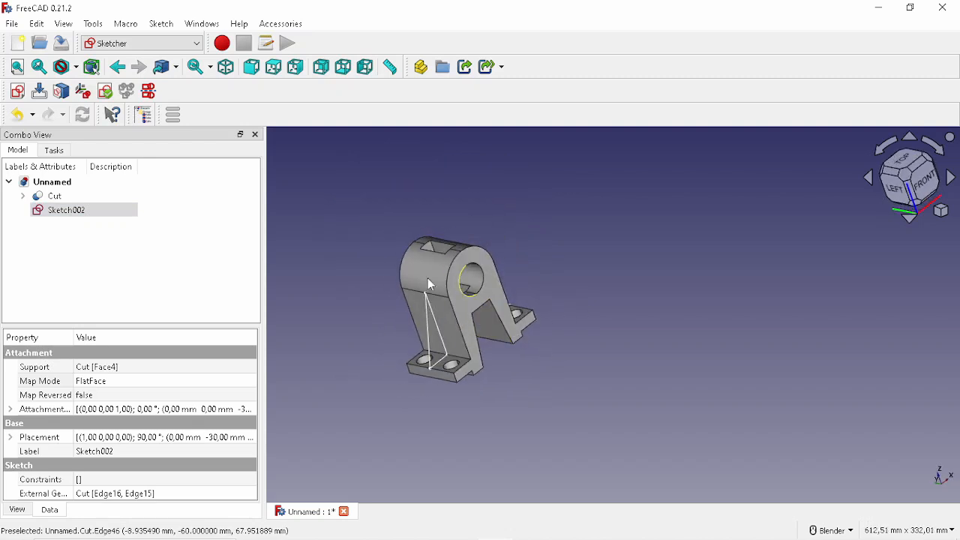
Extrude the mirrored triangular rib sketch 5 mm along its normal as a solid with the Part Extrude command.
{"action": "left_click", "coordinate": [145, 45]}
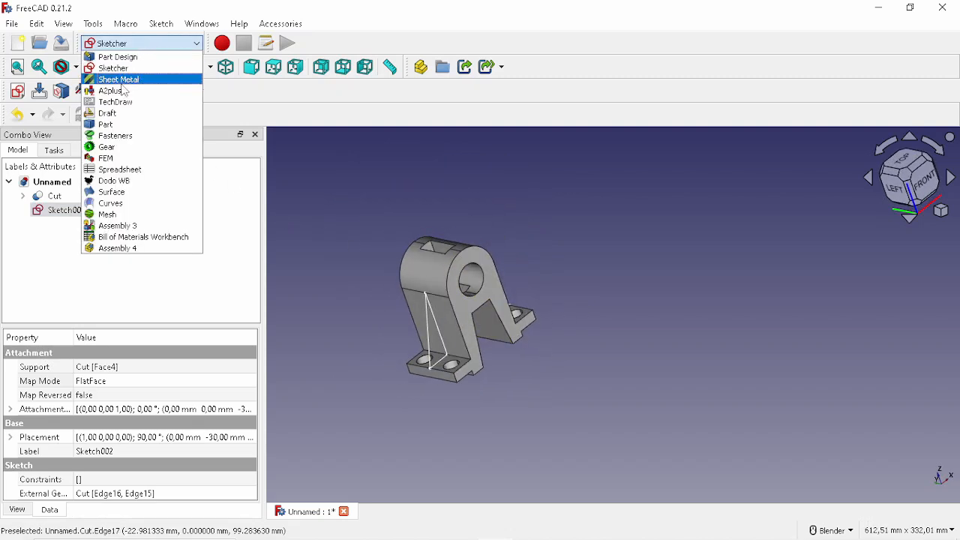
{"action": "left_click", "coordinate": [108, 125]}
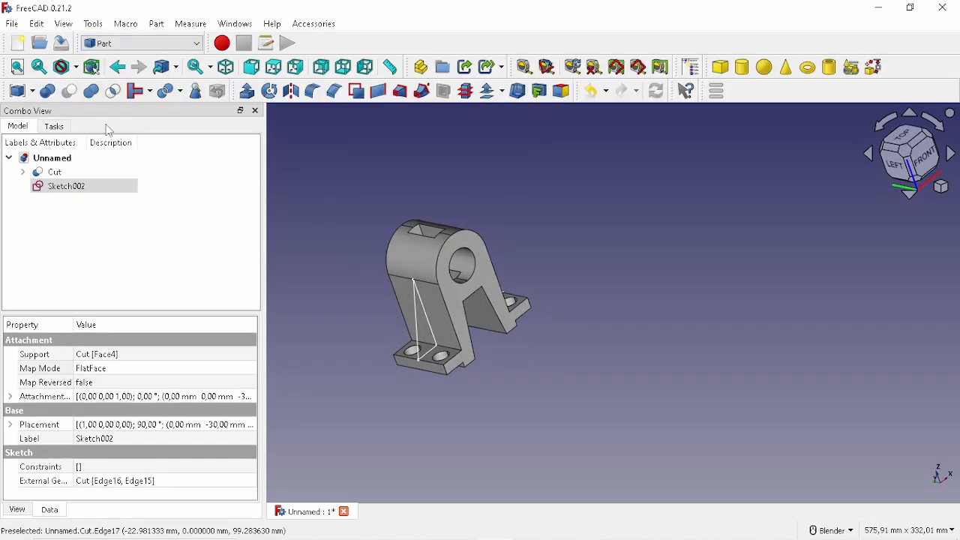
{"action": "left_click", "coordinate": [248, 91]}
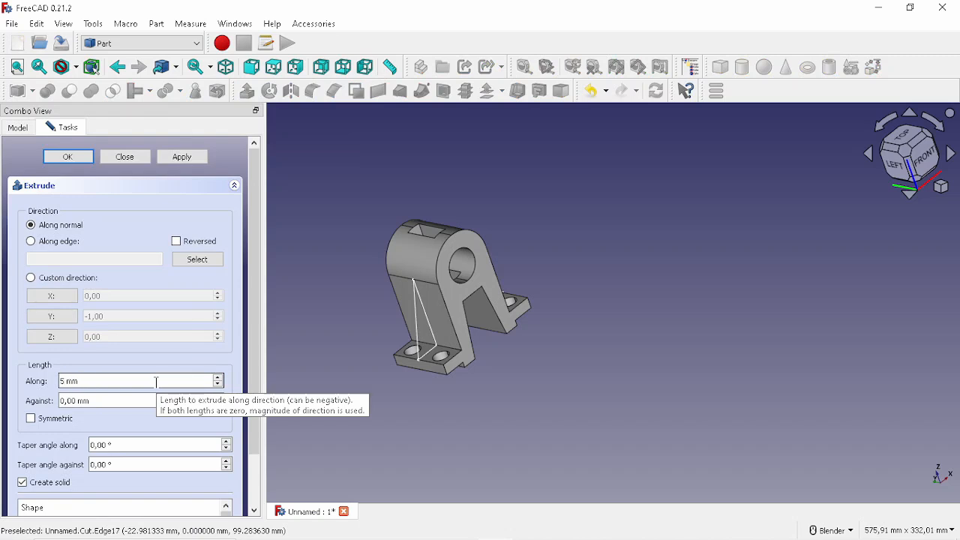
{"action": "middle_click_drag", "start_coordinate": [363, 350], "coordinate": [406, 363]}
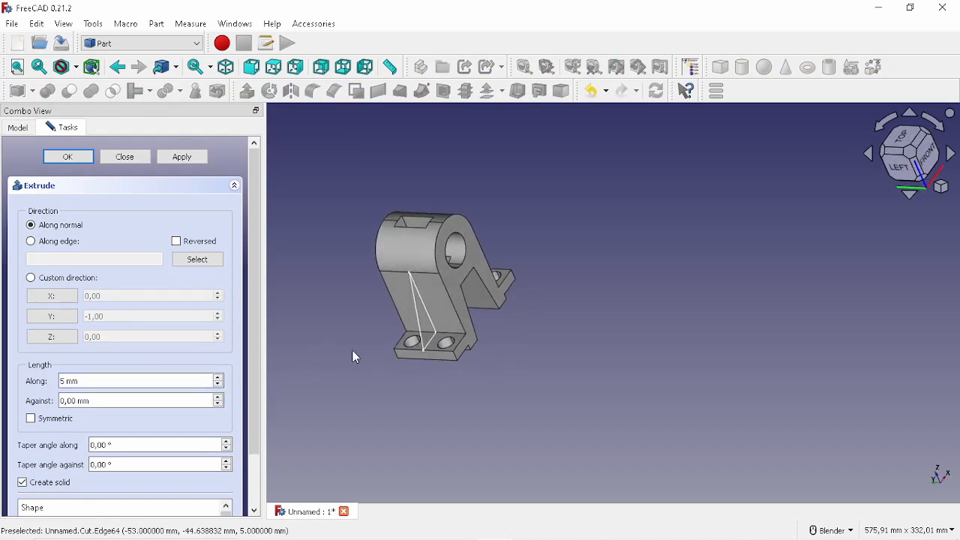
{"action": "left_click", "coordinate": [68, 156]}
Examine the extruded ribs from several sides, checking their position and fit against the legs and feet.
{"action": "middle_click_drag", "start_coordinate": [564, 276], "coordinate": [521, 365]}
{"action": "scroll", "coordinate": [436, 299], "scroll_direction": "up", "scroll_amount": 6}
{"action": "scroll", "coordinate": [436, 299], "scroll_direction": "down", "scroll_amount": 5}
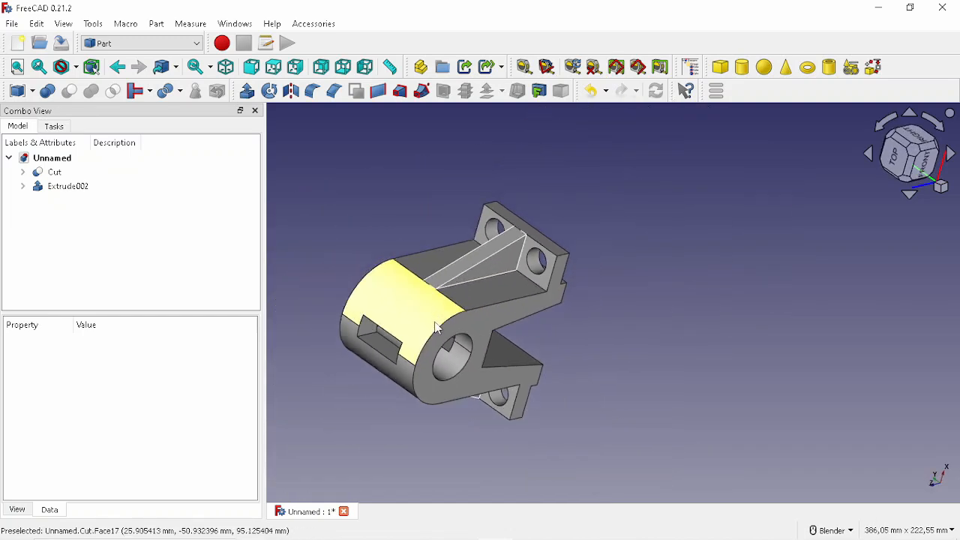
{"action": "middle_click_drag", "start_coordinate": [439, 326], "coordinate": [421, 248]}
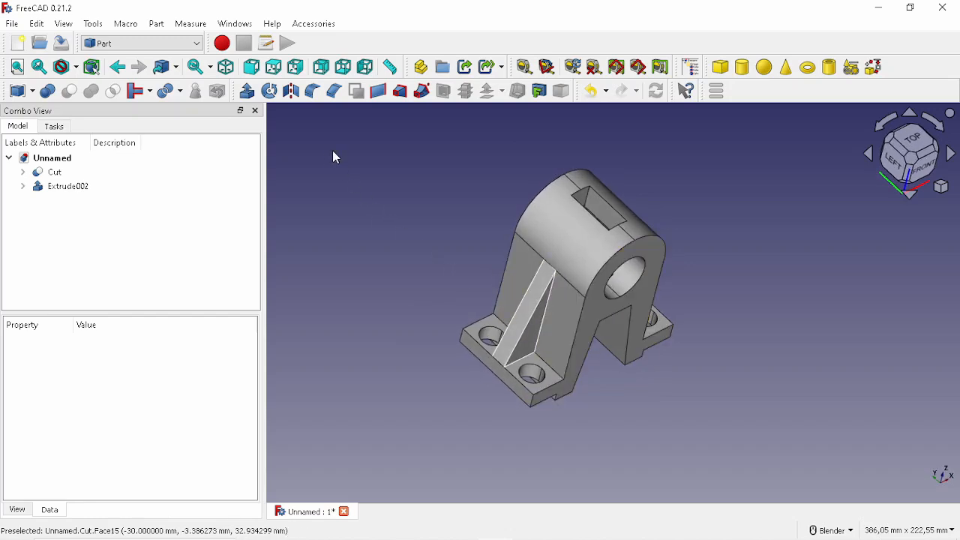
{"action": "middle_click_drag", "start_coordinate": [574, 343], "coordinate": [633, 292]}
{"action": "middle_click_drag", "start_coordinate": [596, 238], "coordinate": [660, 332]}
{"action": "scroll", "coordinate": [645, 317], "scroll_direction": "down", "scroll_amount": 2}
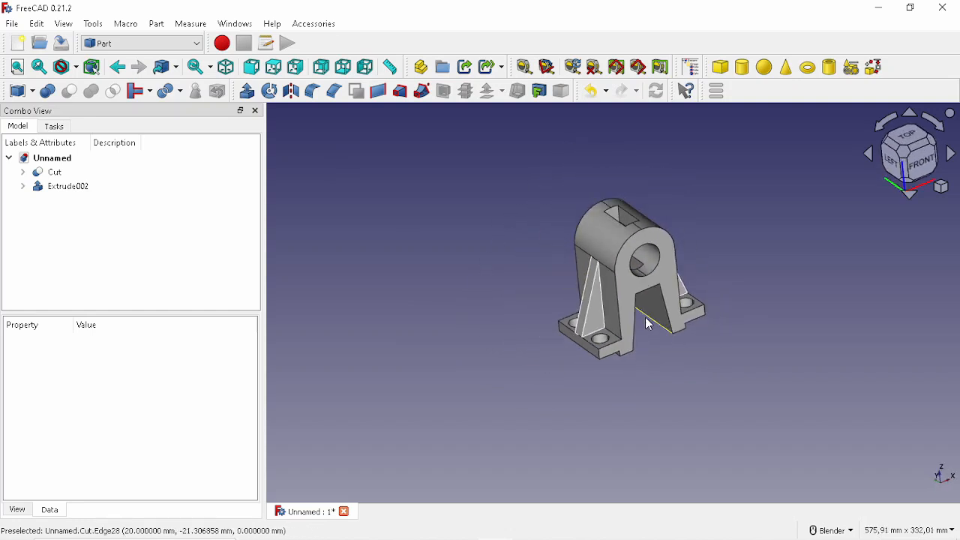
{"action": "scroll", "coordinate": [706, 267], "scroll_direction": "up", "scroll_amount": 2}
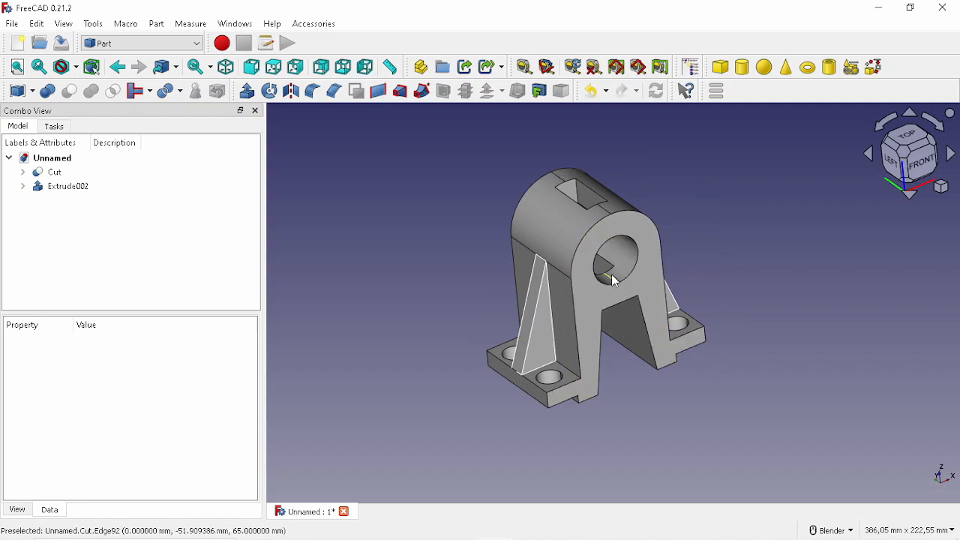
{"action": "middle_click_drag", "start_coordinate": [574, 349], "coordinate": [595, 299]}
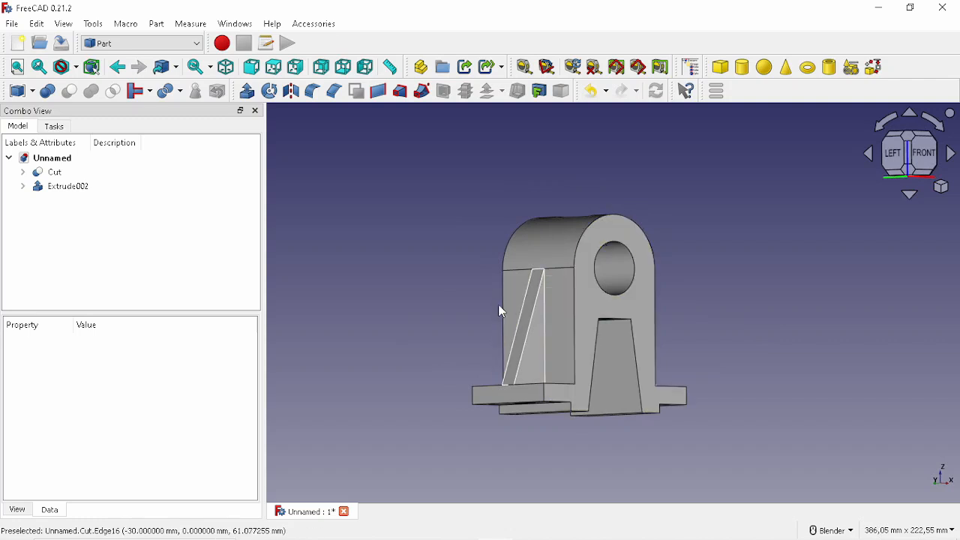
{"action": "middle_click_drag", "start_coordinate": [615, 332], "coordinate": [570, 369]}
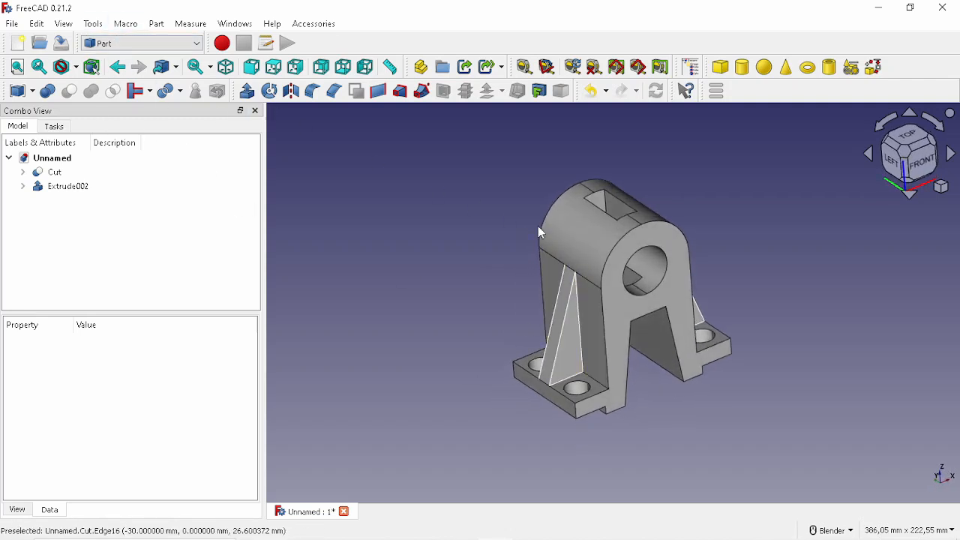
{"action": "middle_click_drag", "start_coordinate": [596, 300], "coordinate": [679, 277]}
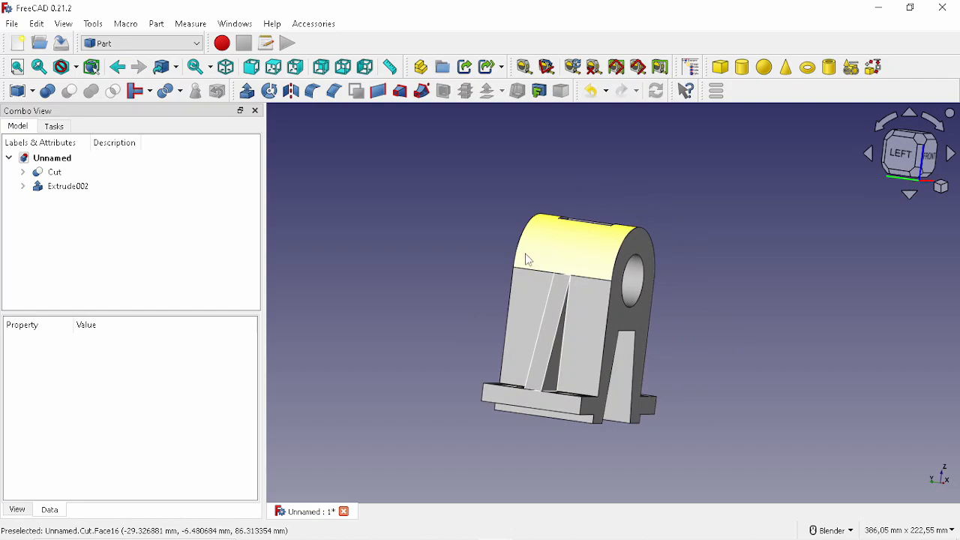
Create a new empty Part Design body in the document.
{"action": "left_click", "coordinate": [22, 171]}
{"action": "left_click", "coordinate": [22, 214]}
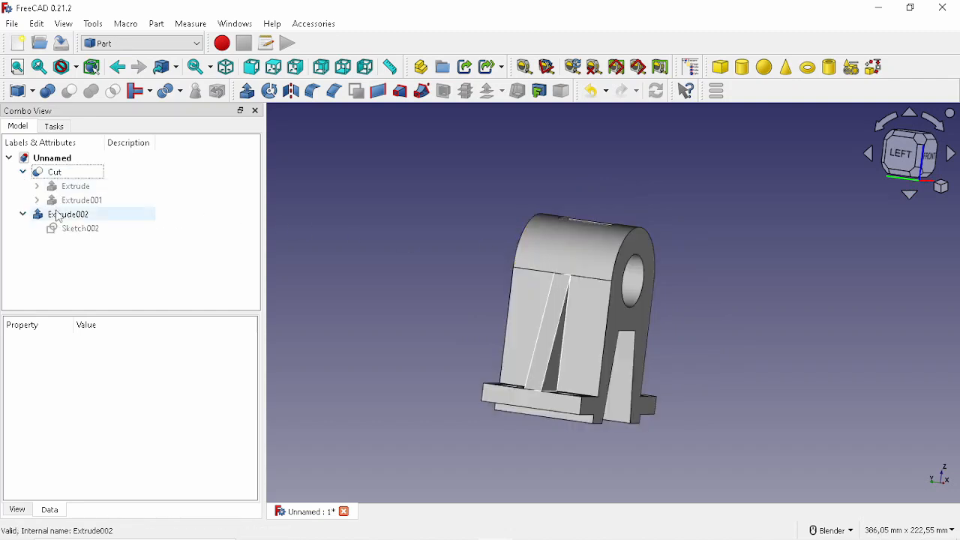
{"action": "left_click", "coordinate": [131, 45]}
{"action": "left_click", "coordinate": [119, 57]}
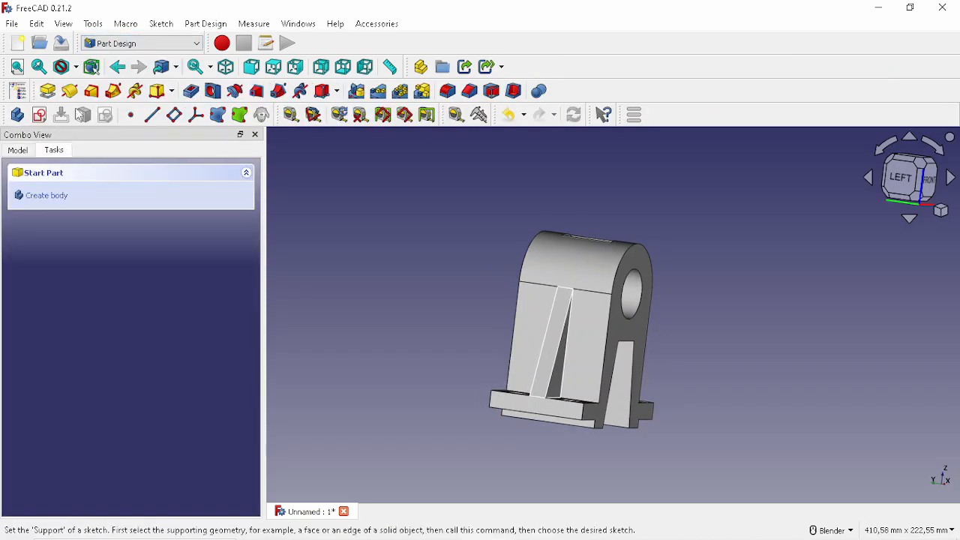
{"action": "left_click", "coordinate": [18, 147]}
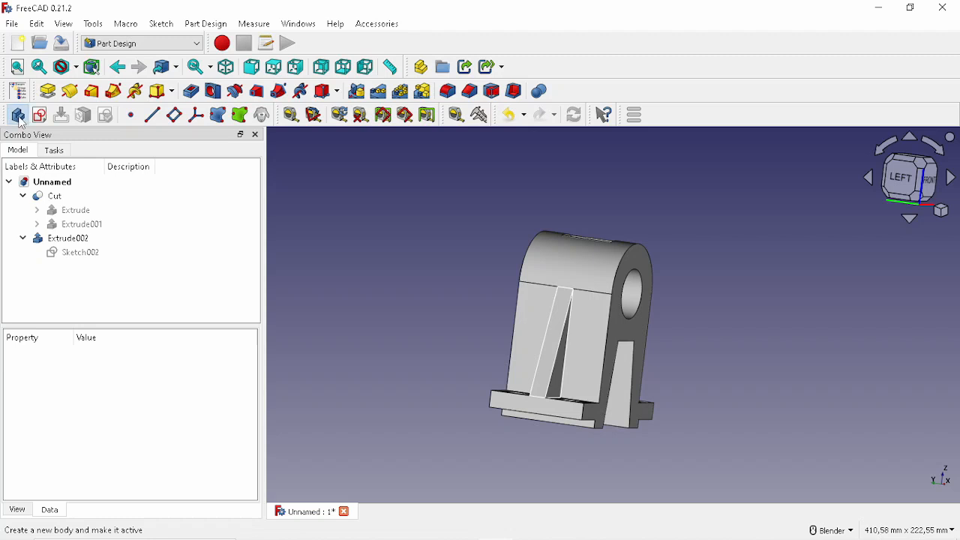
{"action": "left_click", "coordinate": [19, 117]}
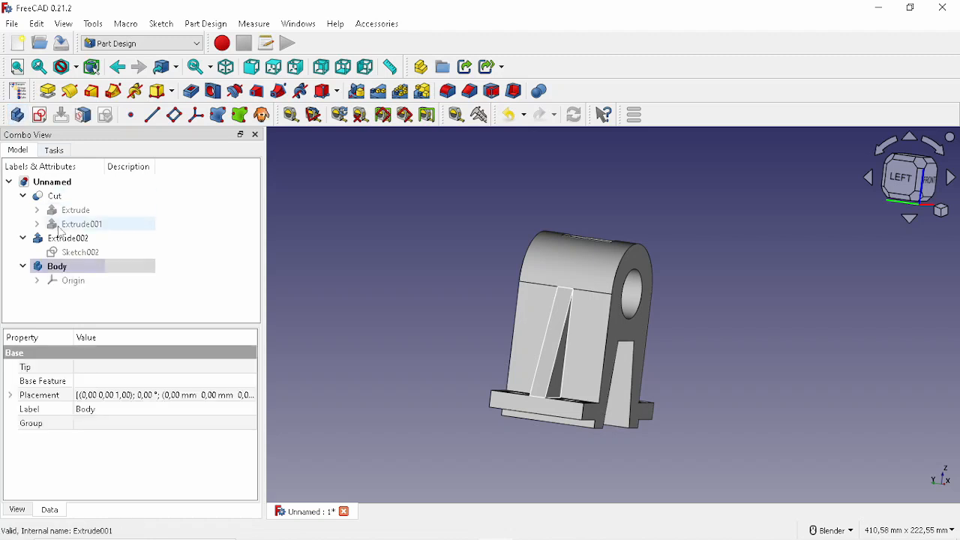
Delete the new empty body from the document and collapse the cut's branch in the model tree.
{"action": "left_click", "coordinate": [54, 271]}
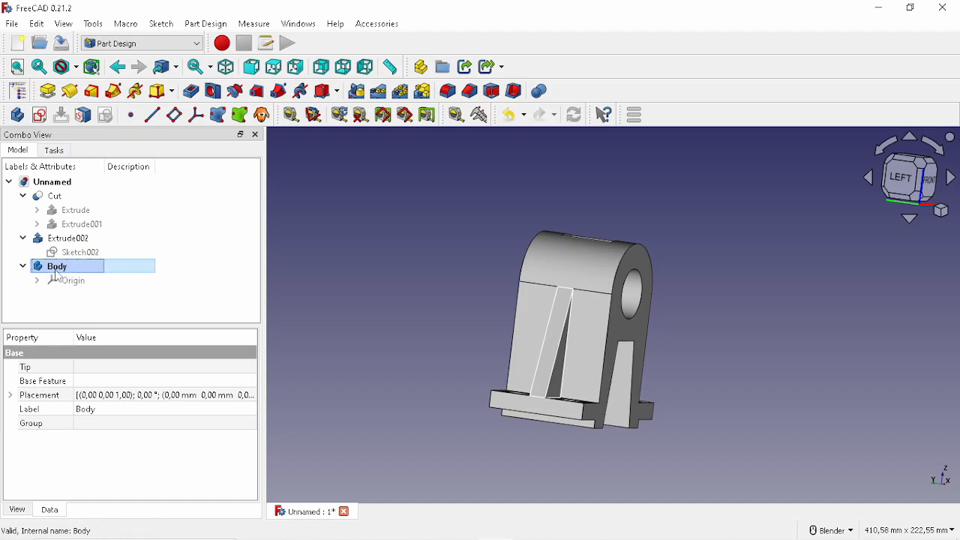
{"action": "key", "text": "Delete"}
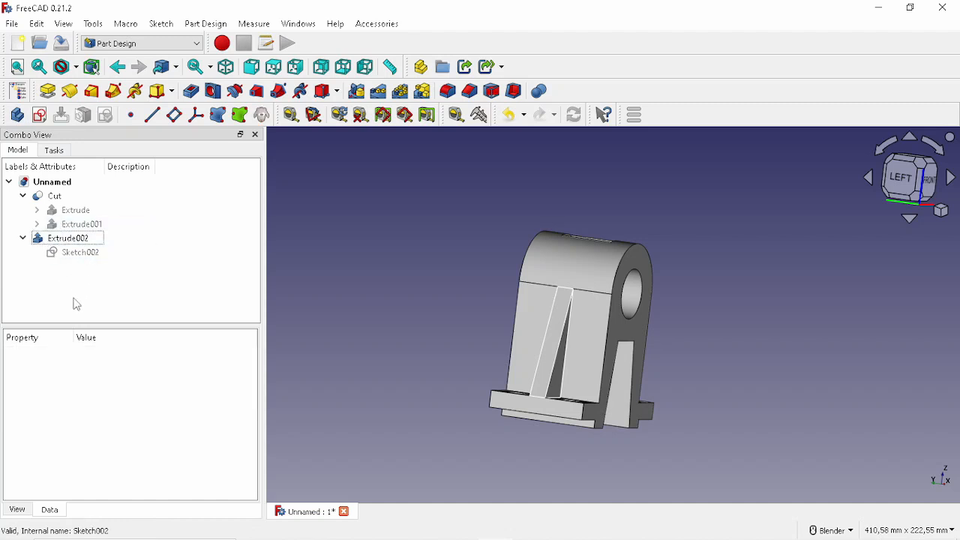
{"action": "left_click", "coordinate": [24, 197]}
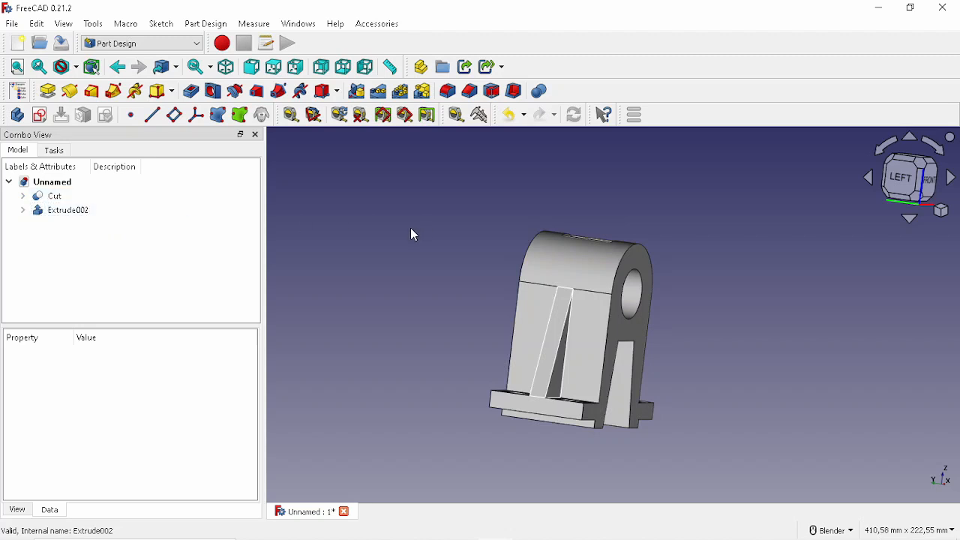
{"action": "mouse_move", "coordinate": [482, 269]}
{"action": "middle_mouse_down"}
{"action": "mouse_move", "coordinate": [572, 310]}
{"action": "mouse_move", "coordinate": [488, 286]}
{"action": "middle_mouse_up"}
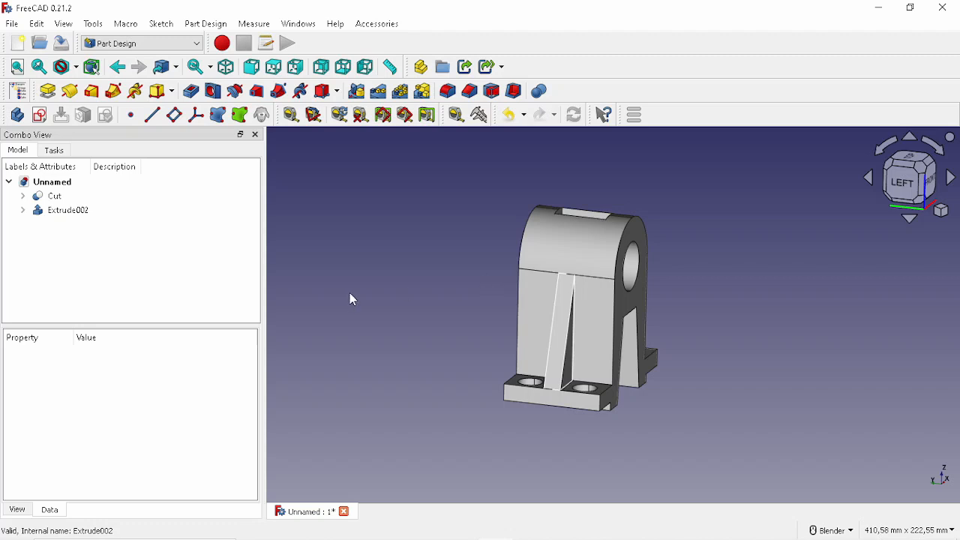
{"action": "middle_click_drag", "start_coordinate": [352, 300], "coordinate": [597, 322]}
{"action": "middle_click_drag", "start_coordinate": [708, 357], "coordinate": [621, 356], "text": "shift"}
{"action": "middle_click_drag", "start_coordinate": [621, 356], "coordinate": [589, 365]}
{"action": "middle_click_drag", "start_coordinate": [675, 343], "coordinate": [593, 369], "text": "shift"}
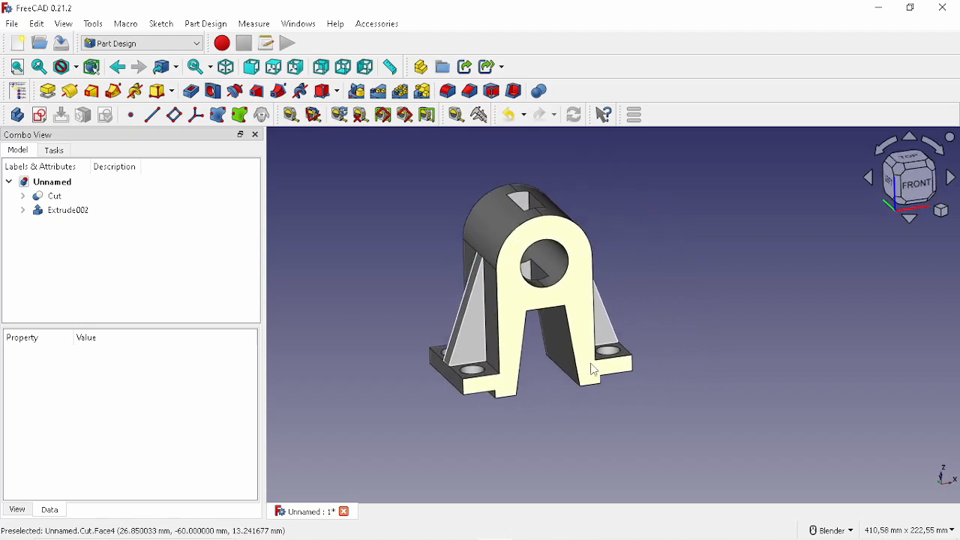